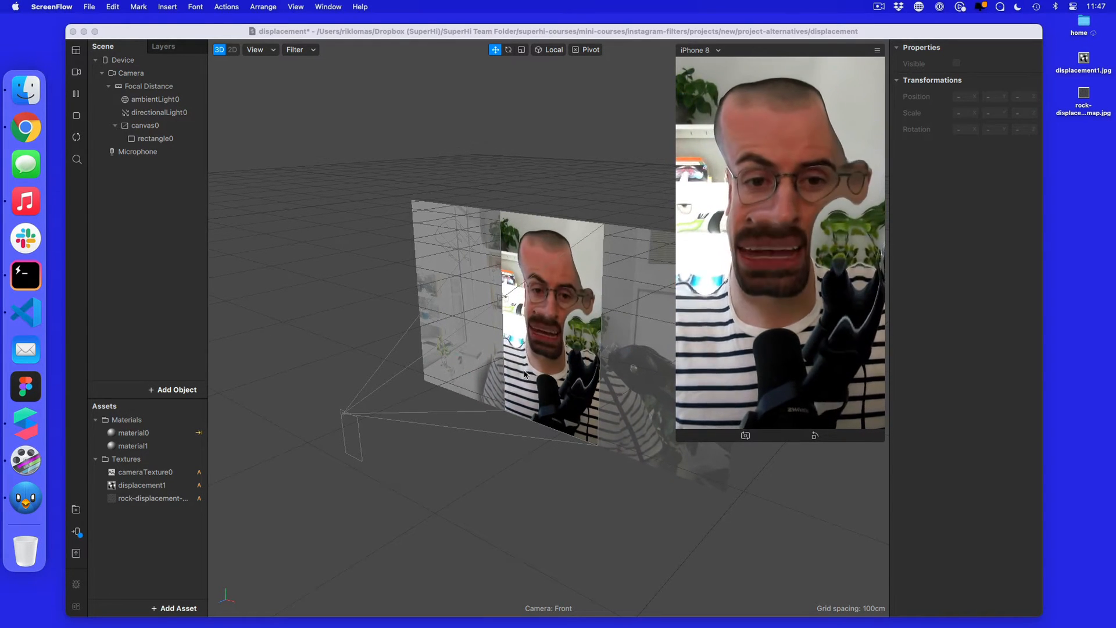
Start a new blank project and close the displacement project, saving its changes.
{"action": "left_click", "coordinate": [179, 259]}
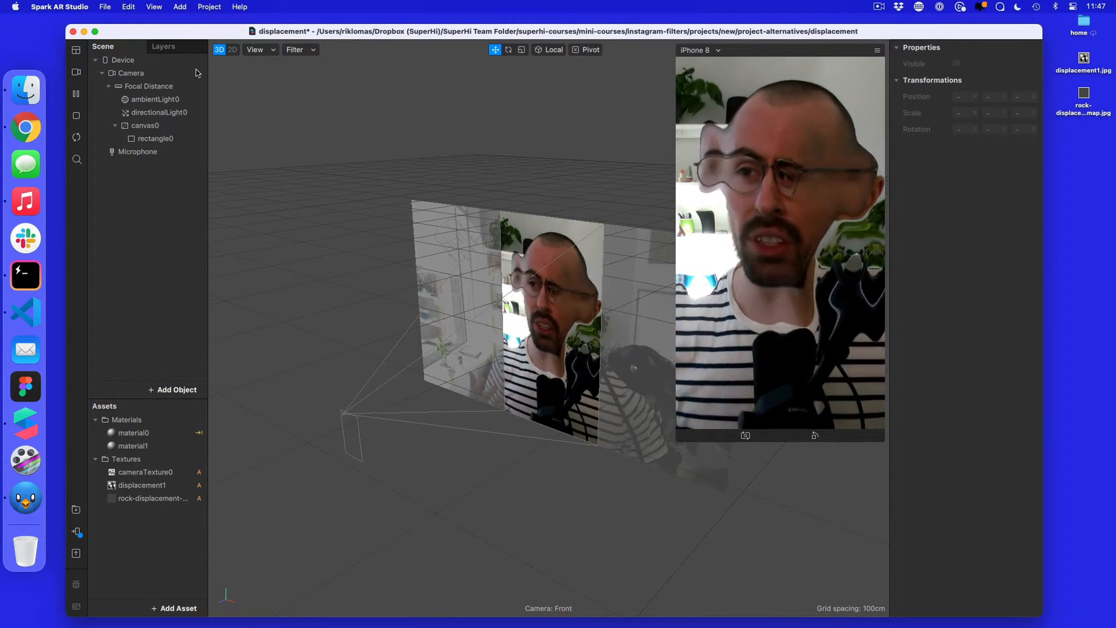
{"action": "left_click", "coordinate": [107, 8]}
{"action": "left_click", "coordinate": [279, 86]}
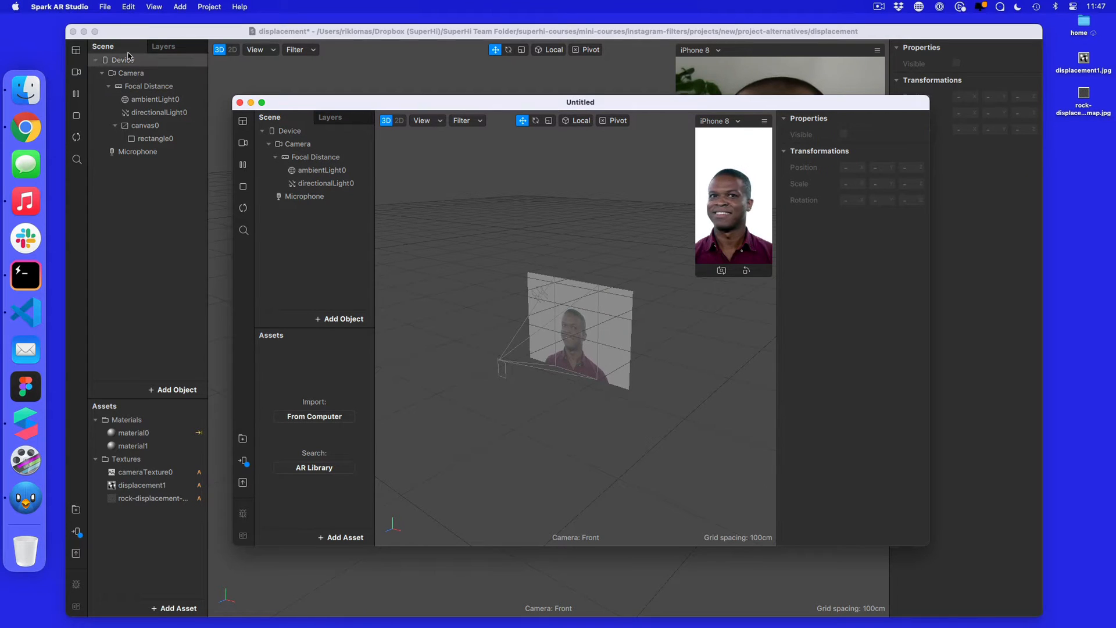
{"action": "left_click", "coordinate": [73, 32]}
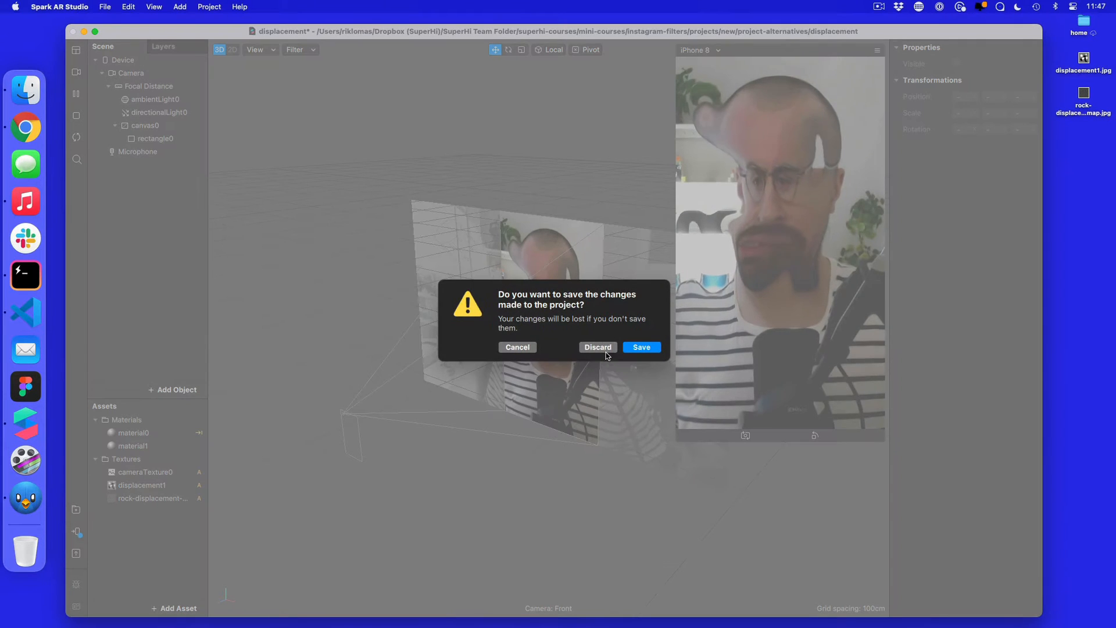
{"action": "left_click", "coordinate": [658, 349]}
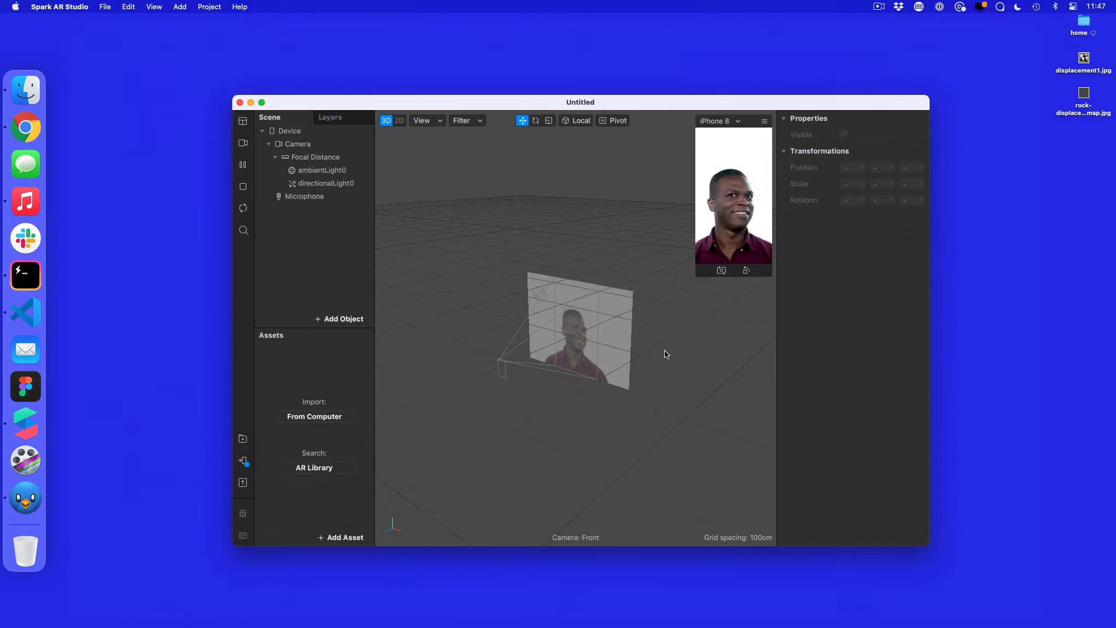
Reposition and enlarge the new project's window, and enlarge its iPhone 8 simulator preview.
{"action": "left_click_drag", "start_coordinate": [280, 105], "coordinate": [112, 36]}
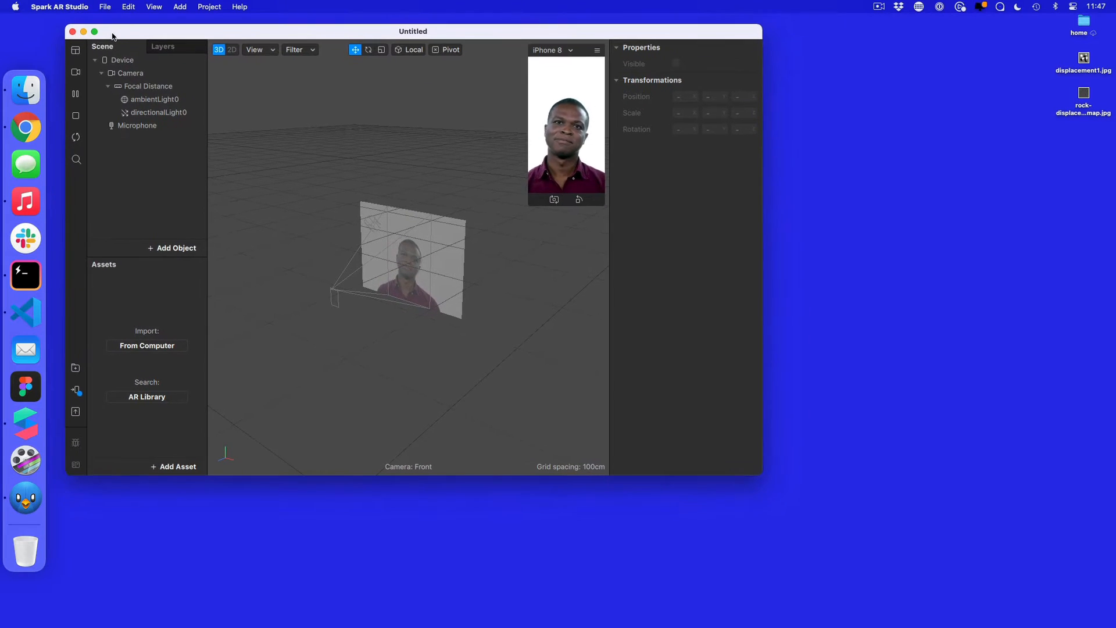
{"action": "left_click_drag", "start_coordinate": [762, 474], "coordinate": [1016, 609]}
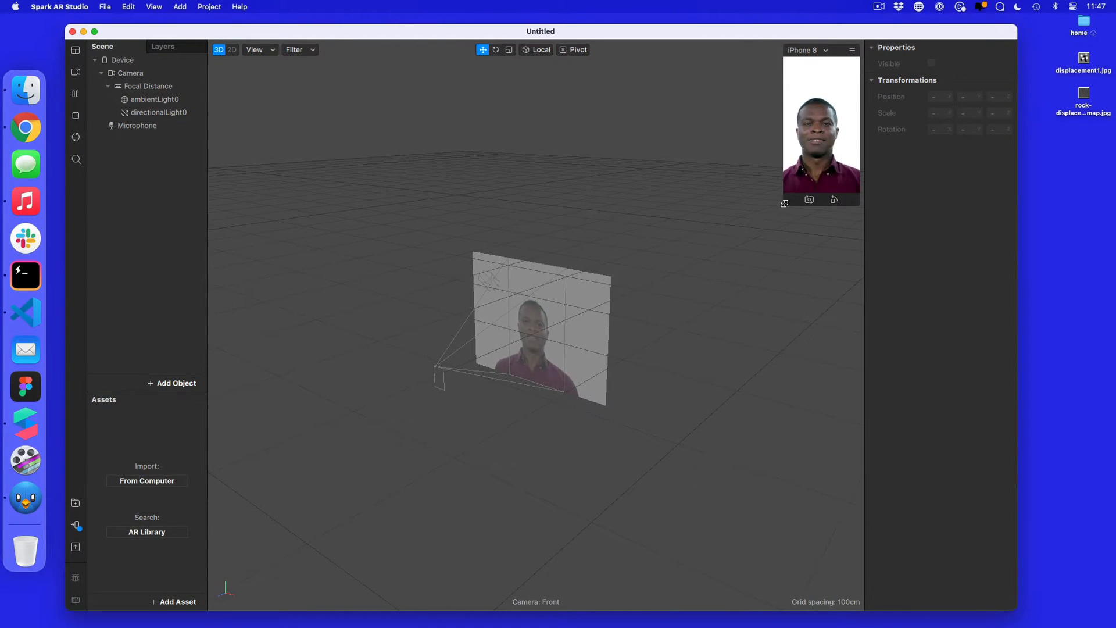
{"action": "left_click_drag", "start_coordinate": [784, 204], "coordinate": [707, 342]}
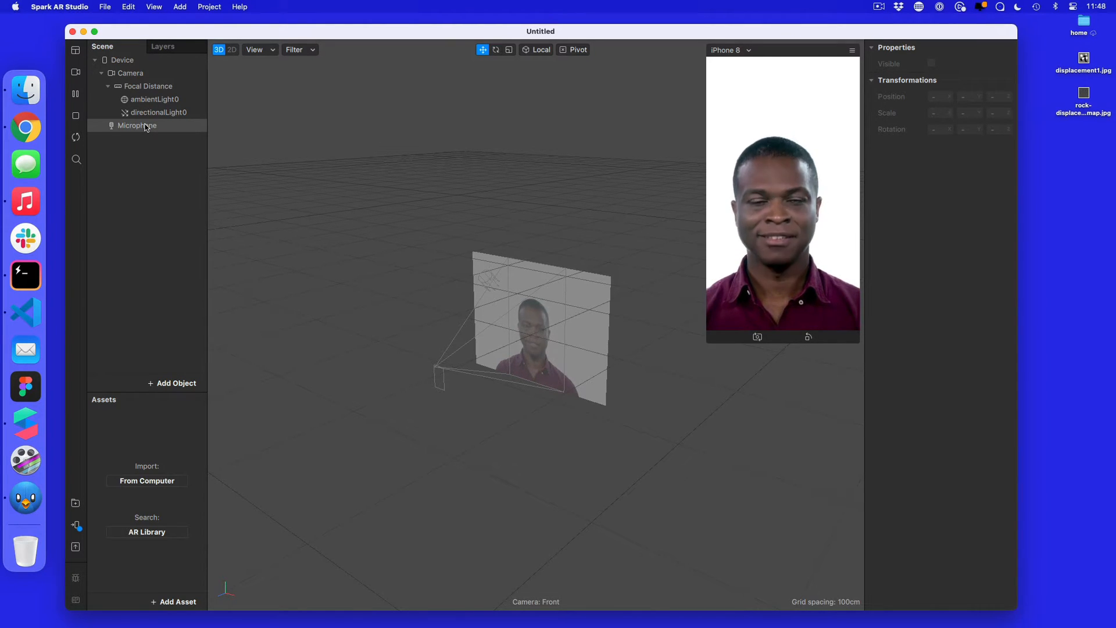
Extract a texture from the Camera object.
{"action": "left_click", "coordinate": [130, 74]}
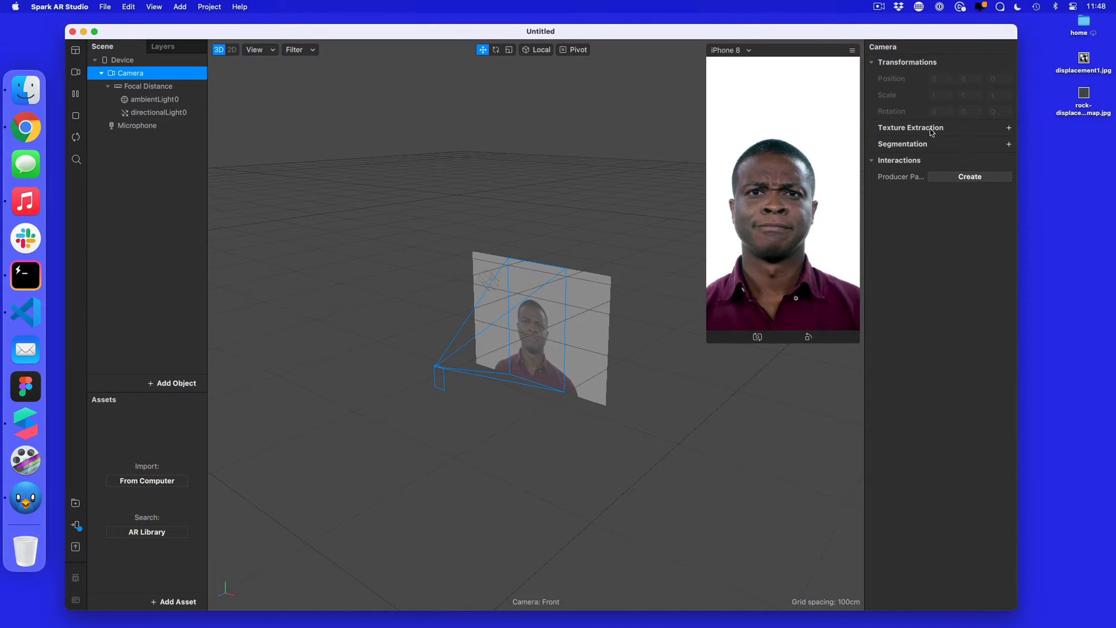
{"action": "left_click", "coordinate": [1009, 127]}
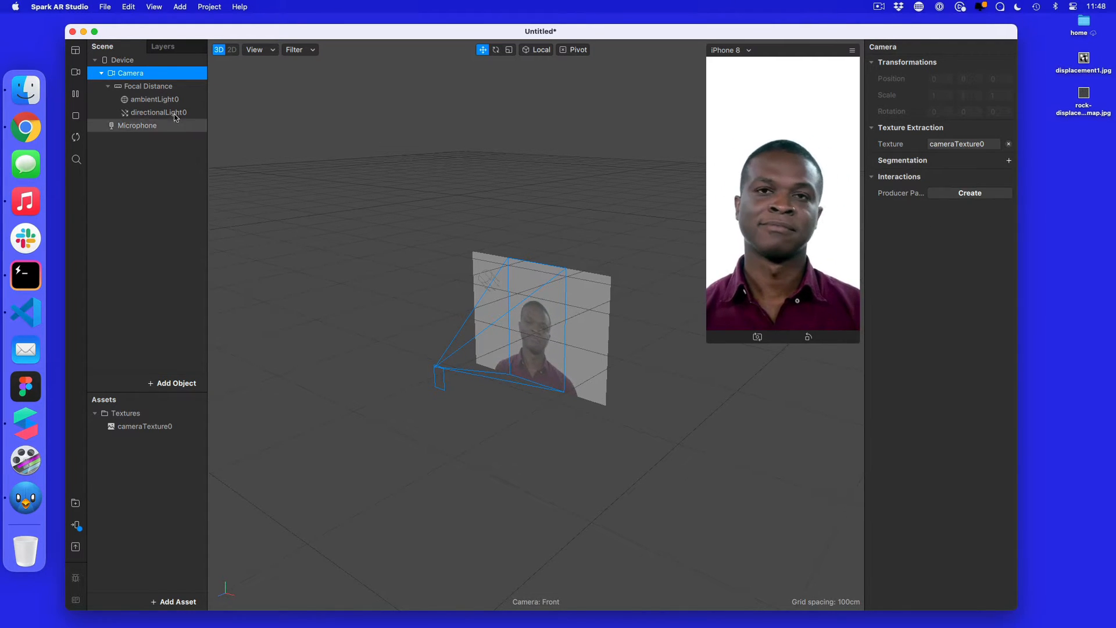
Add a canvas under Focal Distance and a rectangle inside that canvas.
{"action": "right_click", "coordinate": [155, 88]}
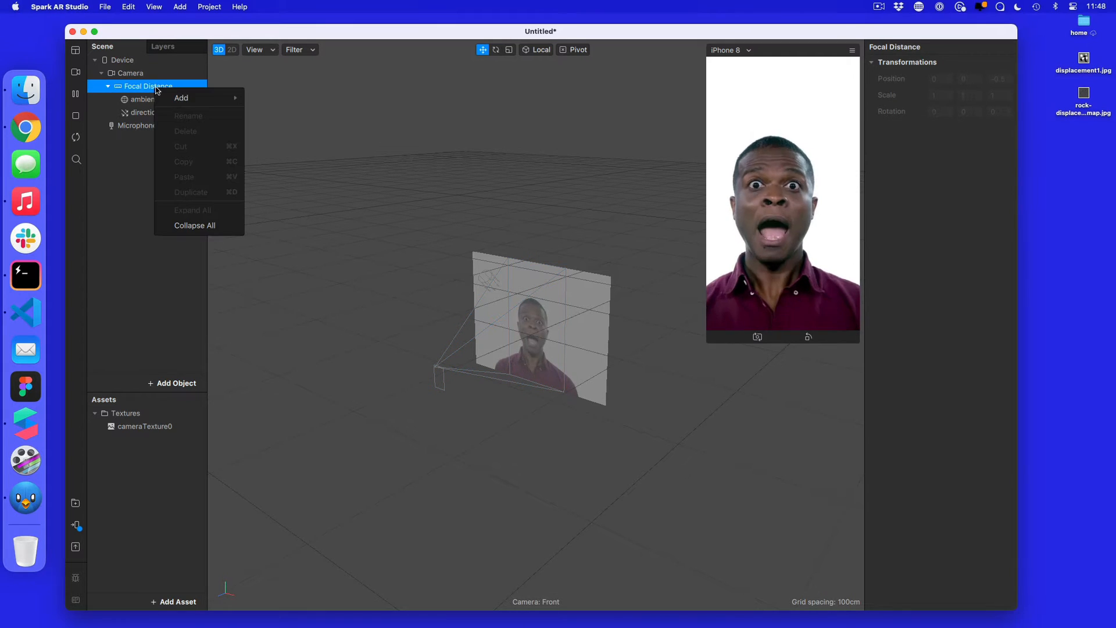
{"action": "mouse_move", "coordinate": [198, 98]}
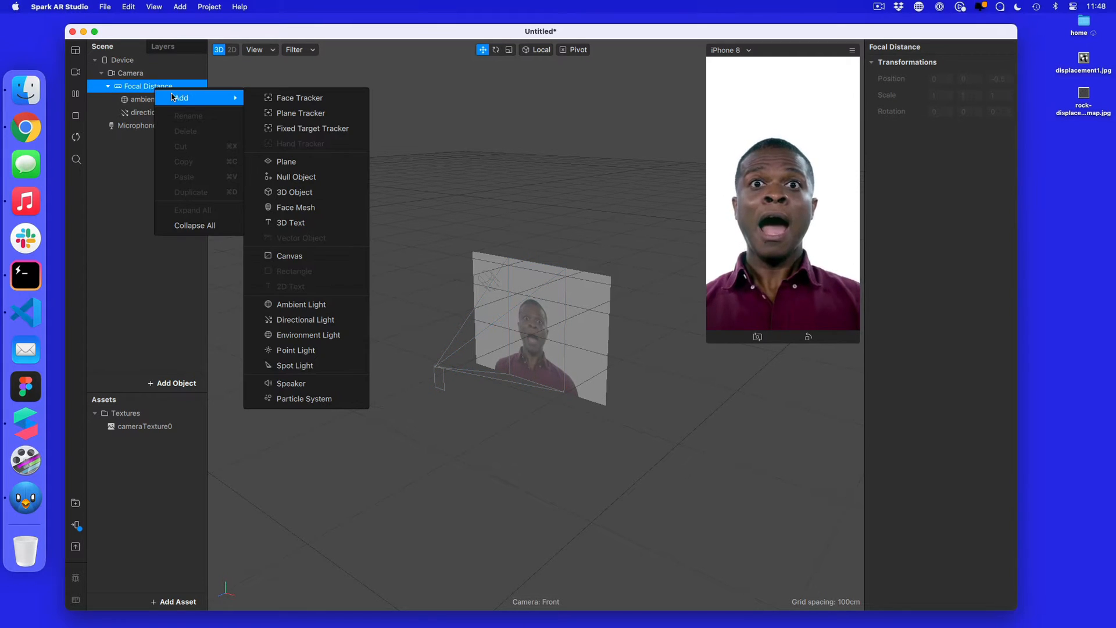
{"action": "left_click", "coordinate": [289, 256]}
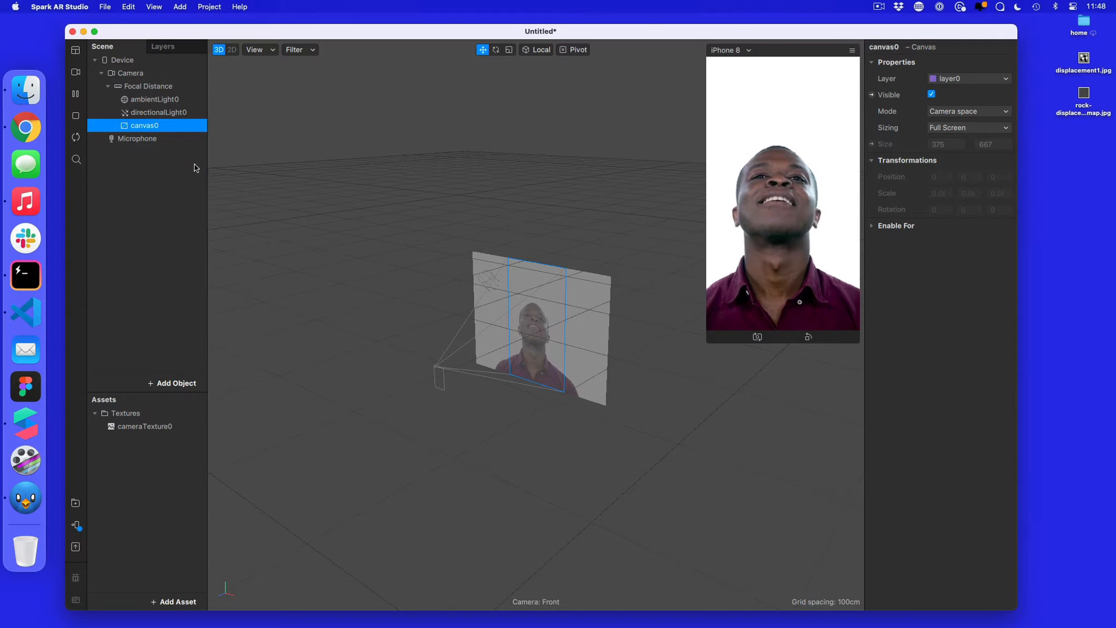
{"action": "right_click", "coordinate": [156, 129]}
{"action": "mouse_move", "coordinate": [170, 141]}
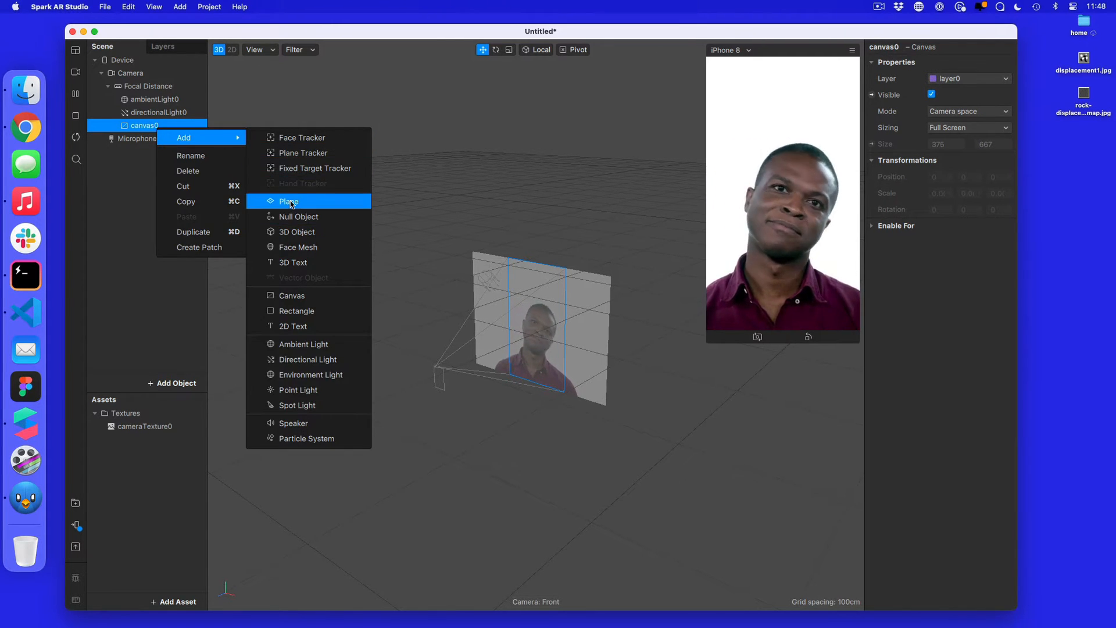
{"action": "left_click", "coordinate": [292, 312]}
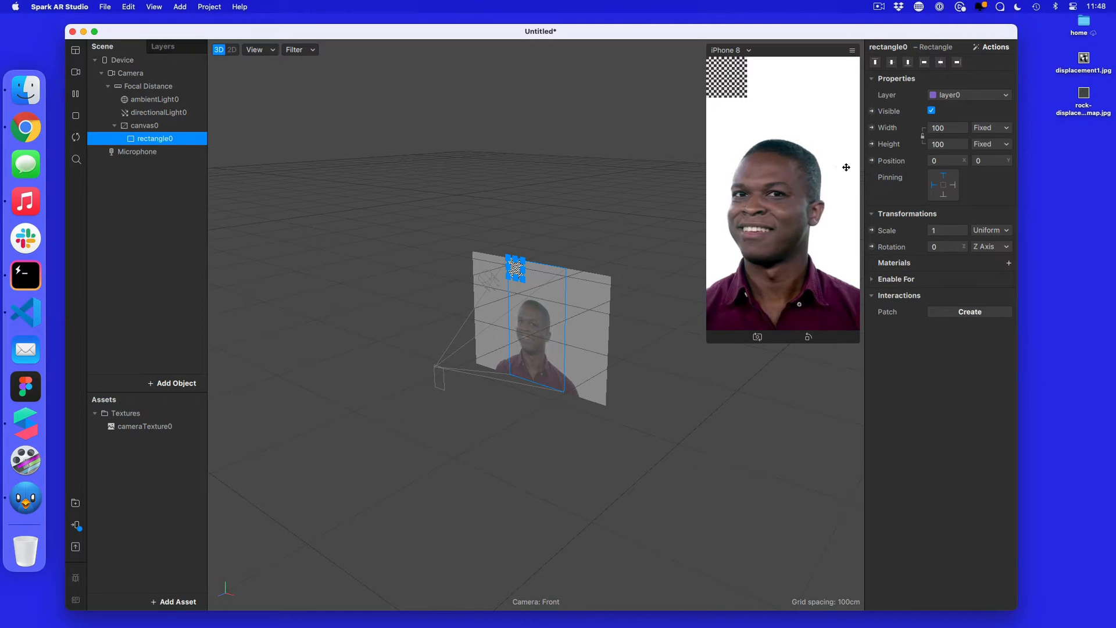
Make the rectangle fill the full width and full height of the canvas.
{"action": "left_click", "coordinate": [944, 130]}
{"action": "left_click", "coordinate": [943, 144]}
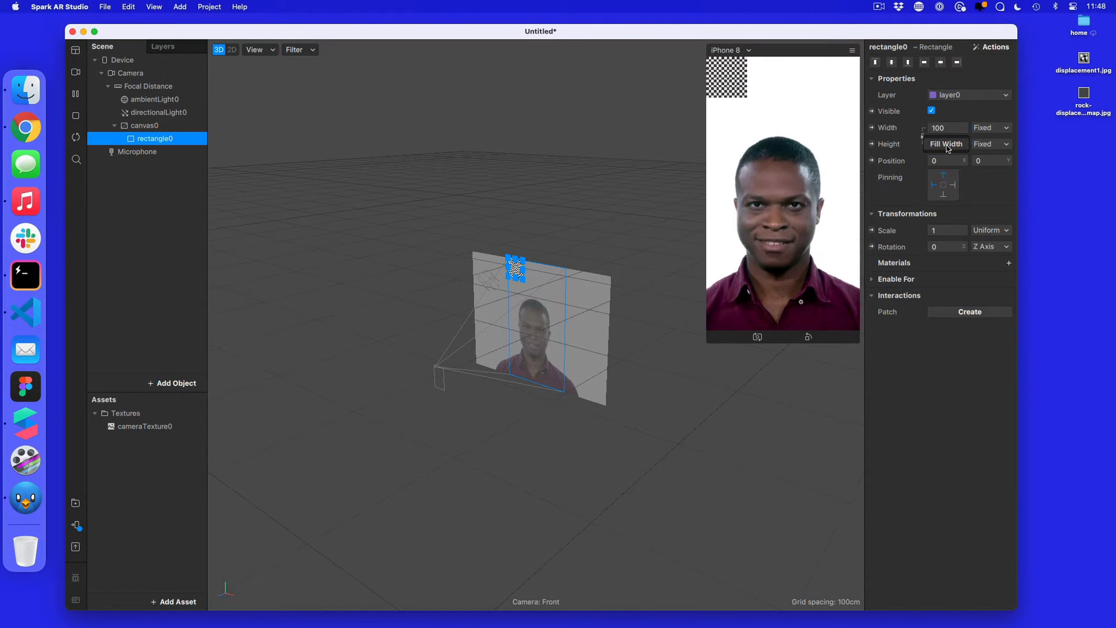
{"action": "left_click", "coordinate": [942, 143]}
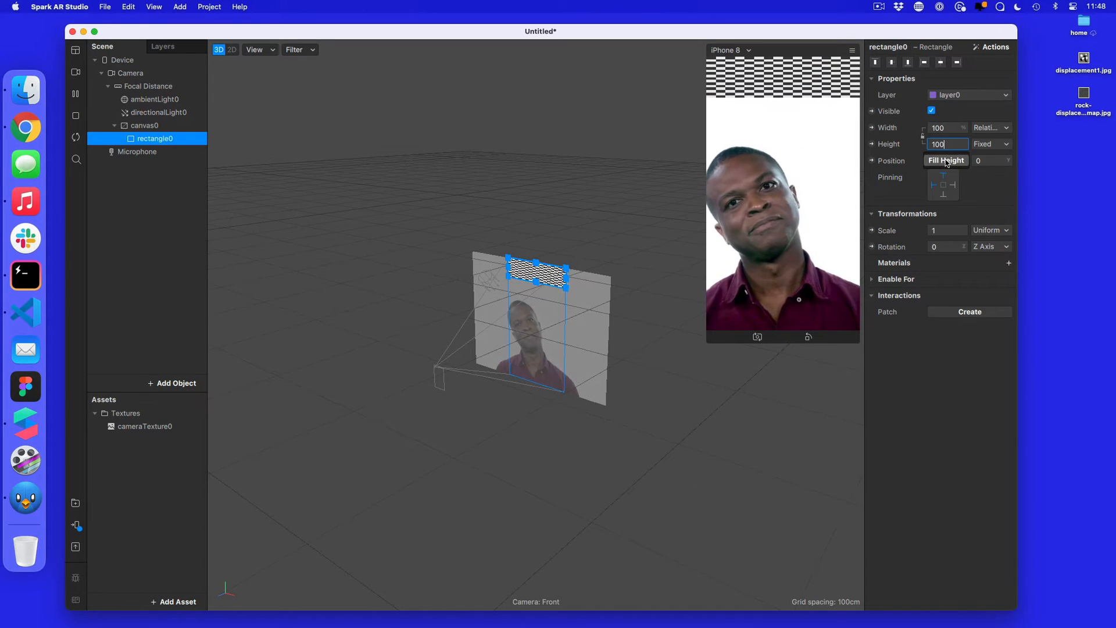
{"action": "left_click", "coordinate": [946, 161]}
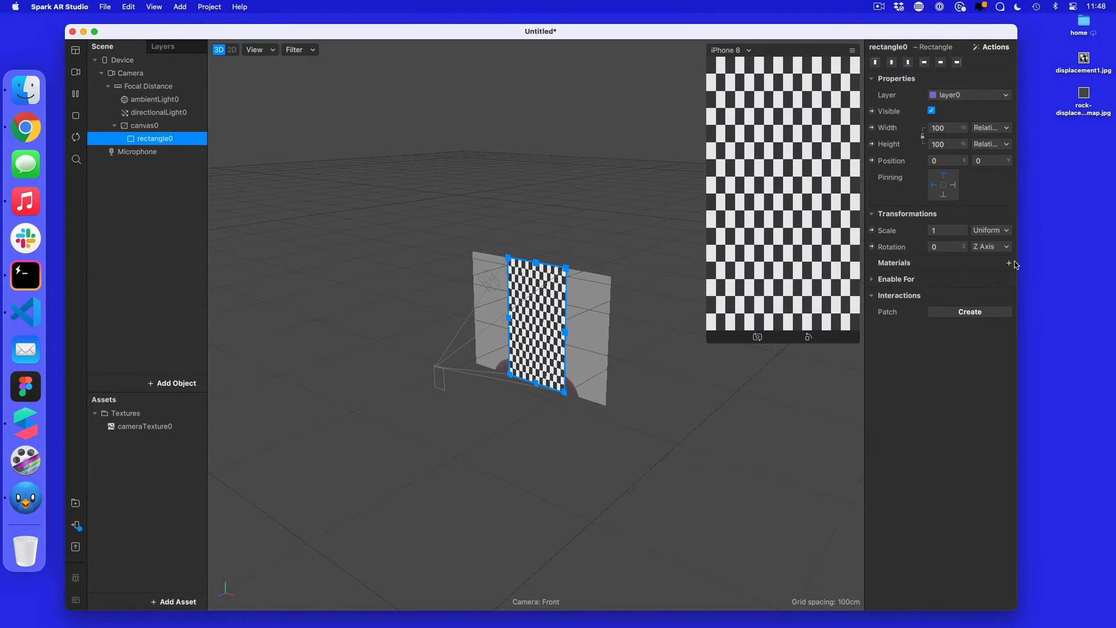
Give the rectangle a new material with the Flat shader type and cameraTexture0 as its diffuse texture.
{"action": "left_click", "coordinate": [1008, 266]}
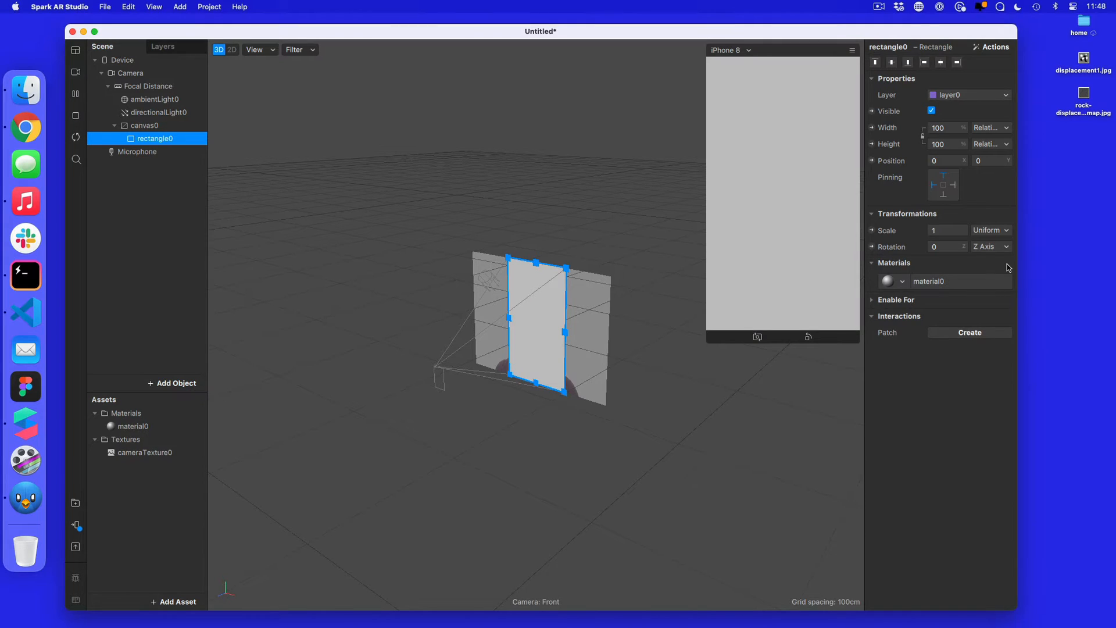
{"action": "left_click", "coordinate": [938, 281]}
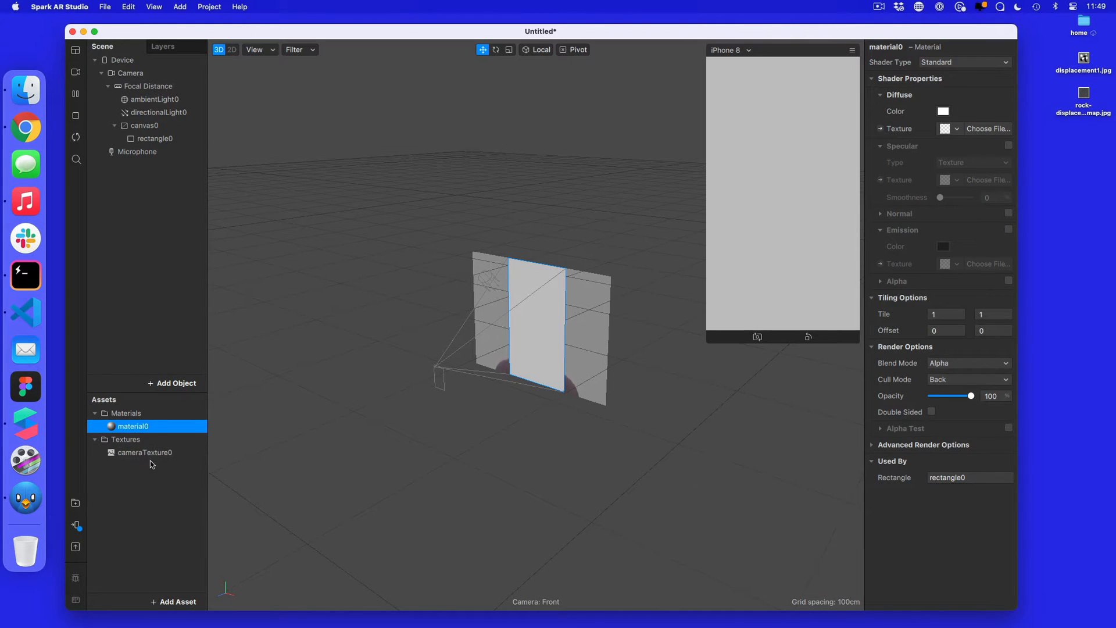
{"action": "left_click", "coordinate": [946, 65]}
{"action": "left_click", "coordinate": [955, 65]}
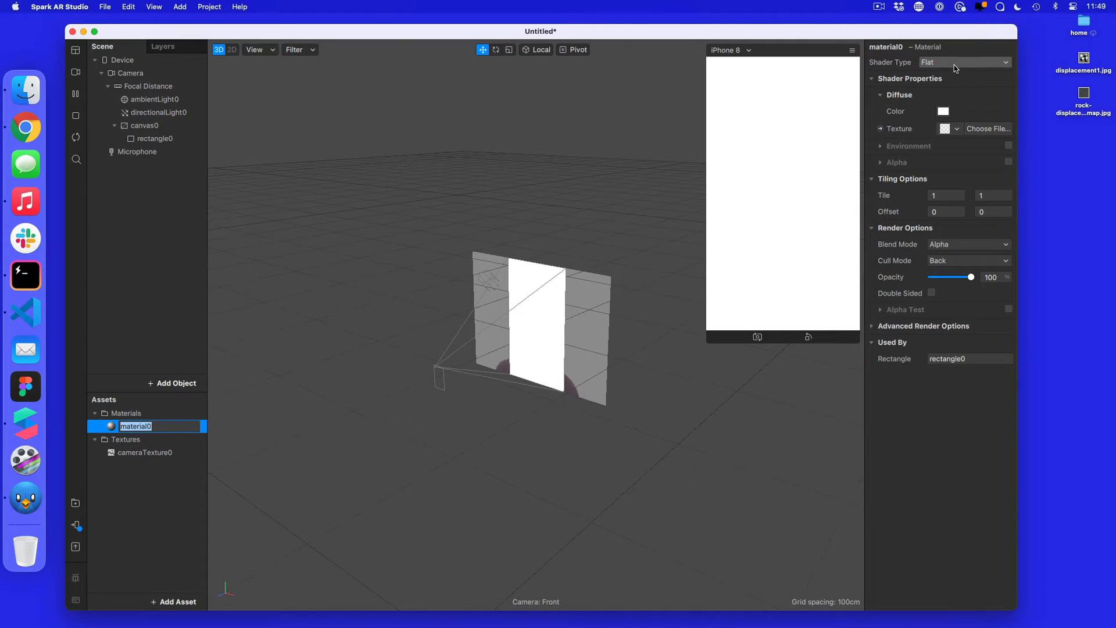
{"action": "left_click", "coordinate": [952, 129]}
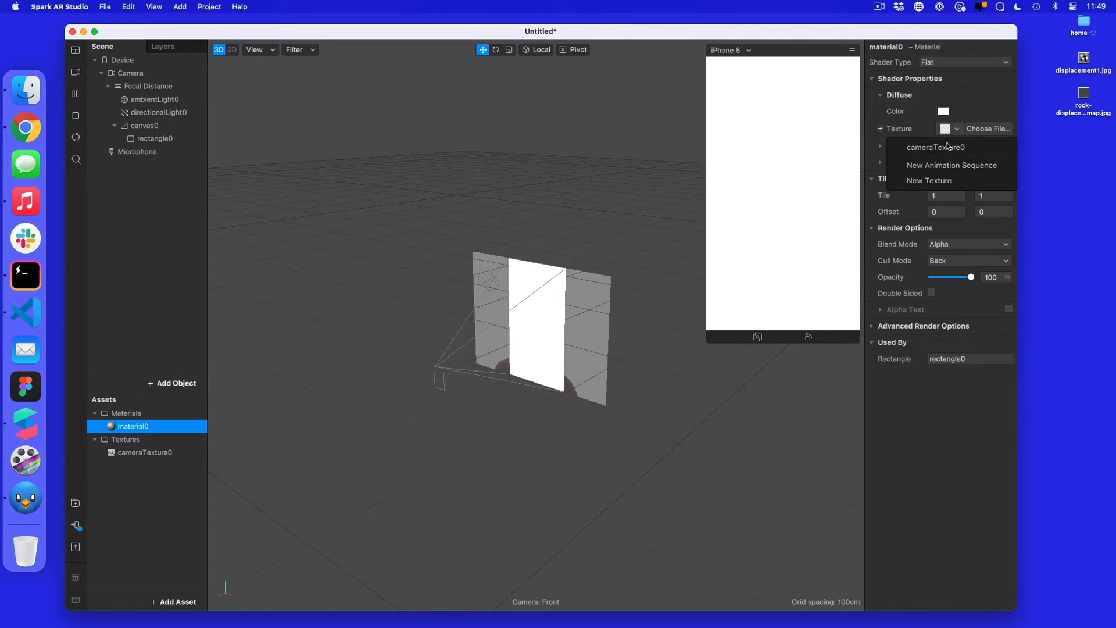
{"action": "left_click", "coordinate": [941, 150]}
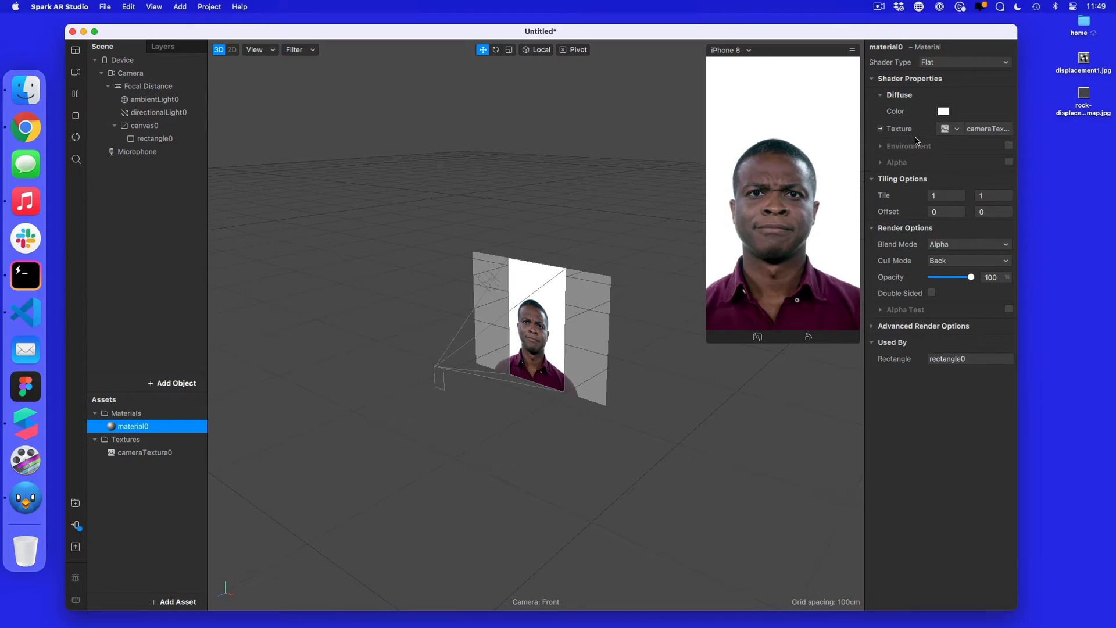
Try the material's diffuse color at 50% grayscale brightness, and set it back to 100%.
{"action": "left_click", "coordinate": [942, 112]}
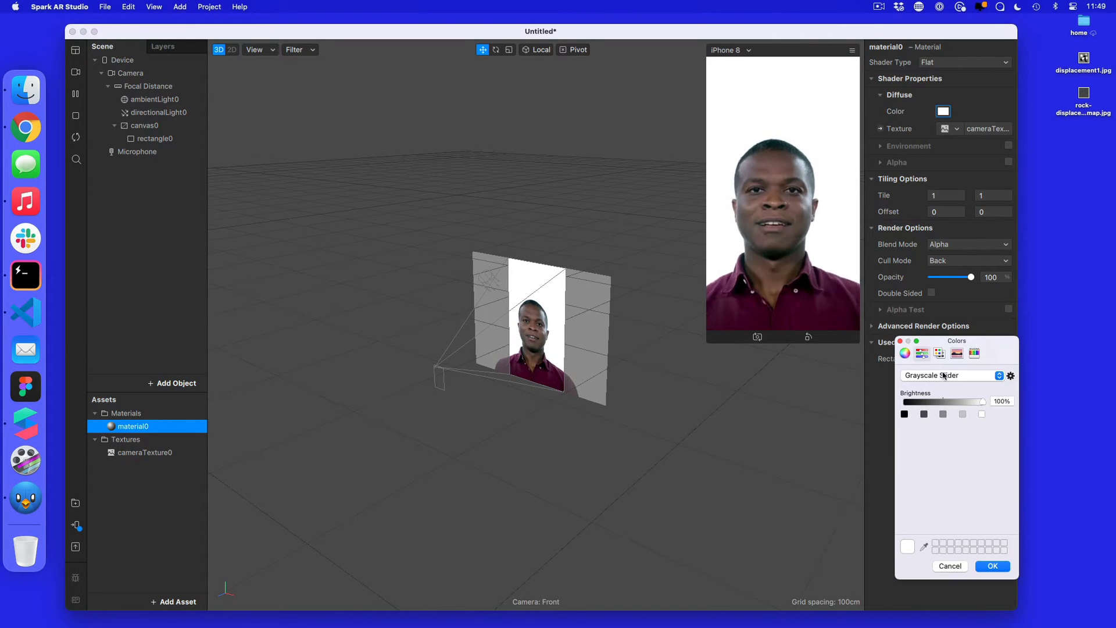
{"action": "left_click", "coordinate": [943, 402]}
{"action": "left_click", "coordinate": [942, 402]}
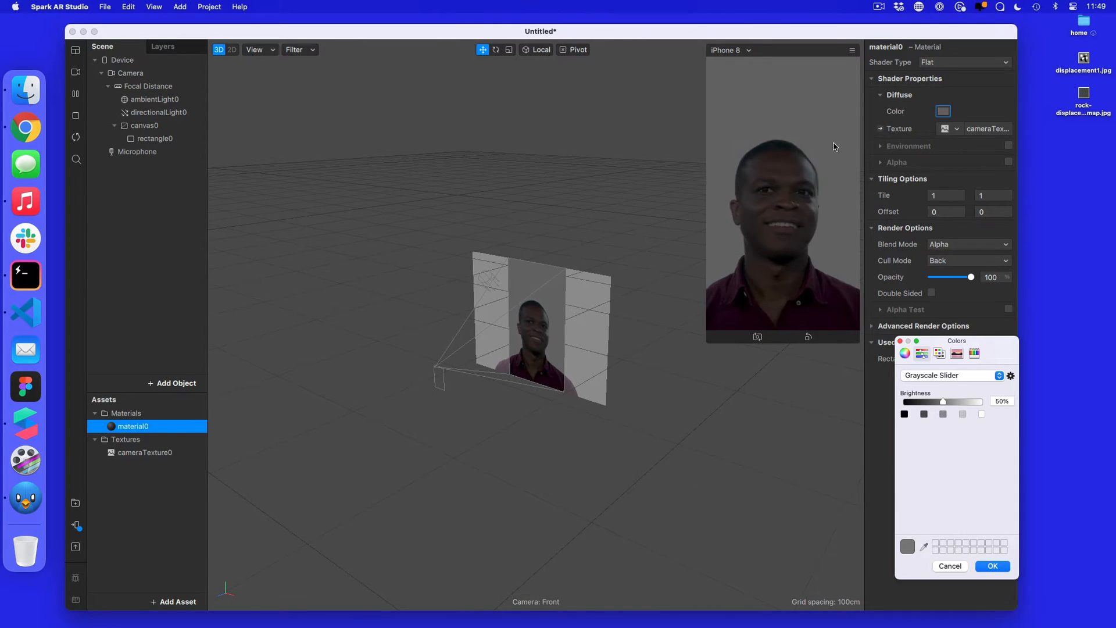
{"action": "left_click", "coordinate": [982, 401]}
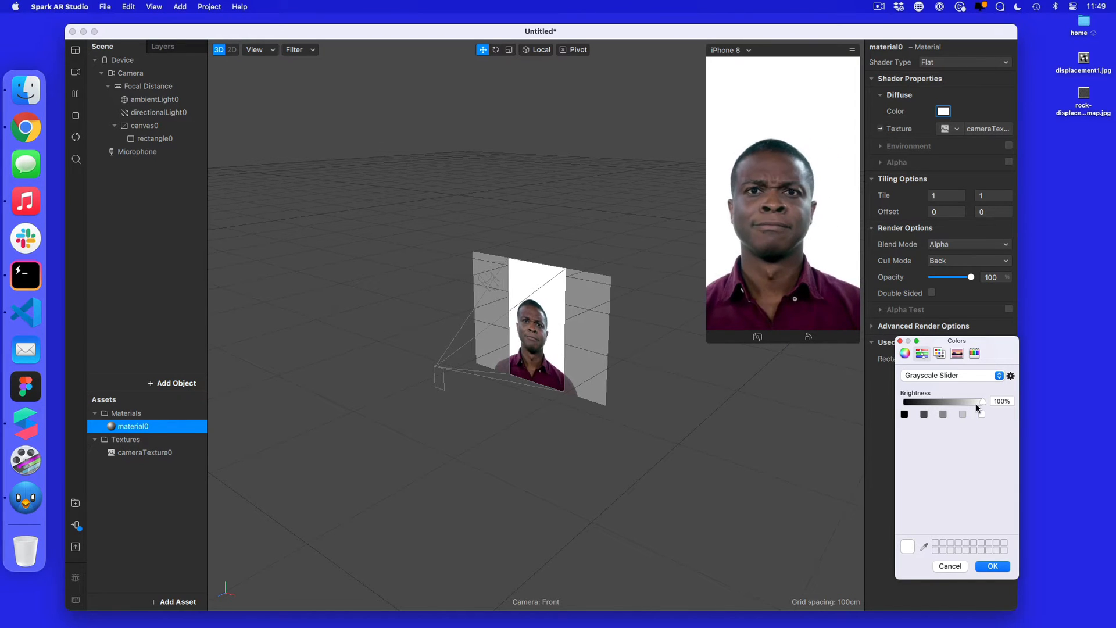
{"action": "left_click", "coordinate": [901, 342]}
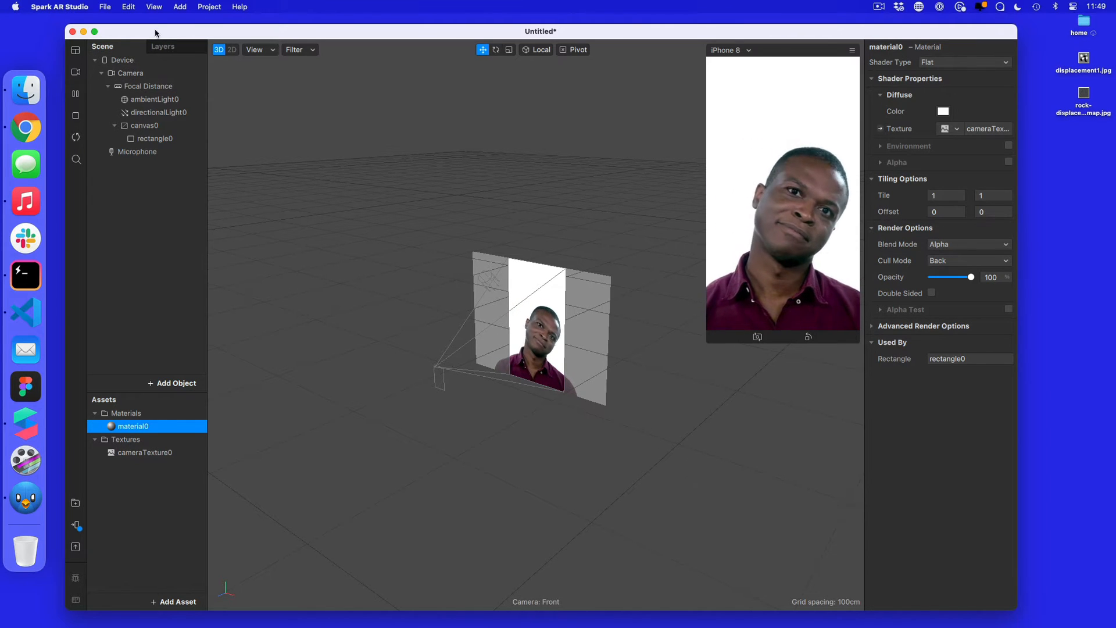
Show the Patch Editor and make it taller.
{"action": "left_click", "coordinate": [155, 6]}
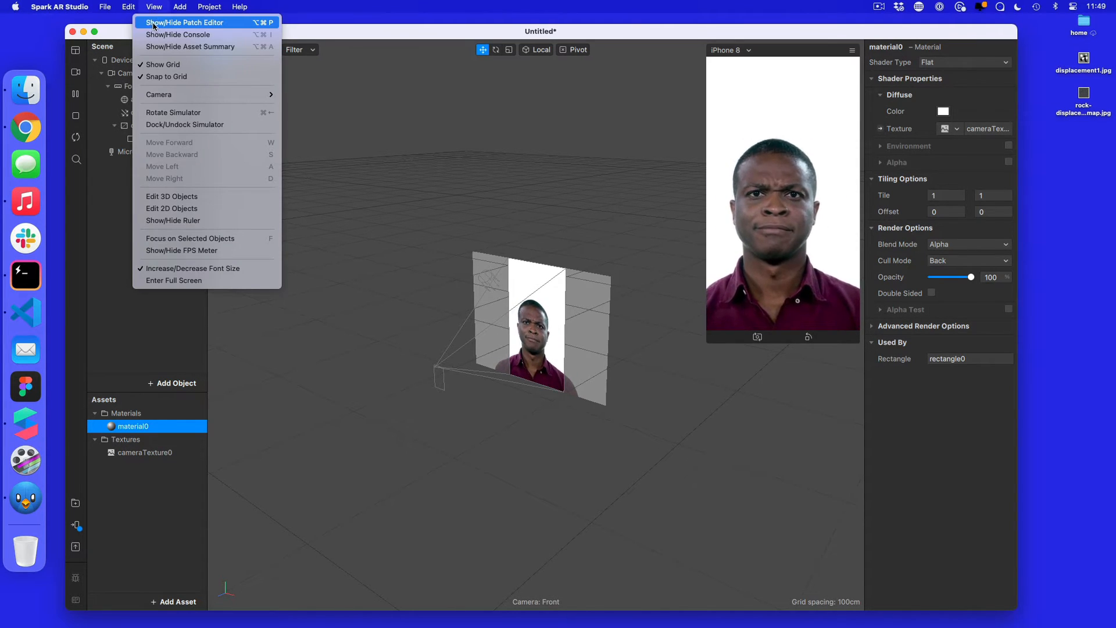
{"action": "left_click", "coordinate": [203, 23]}
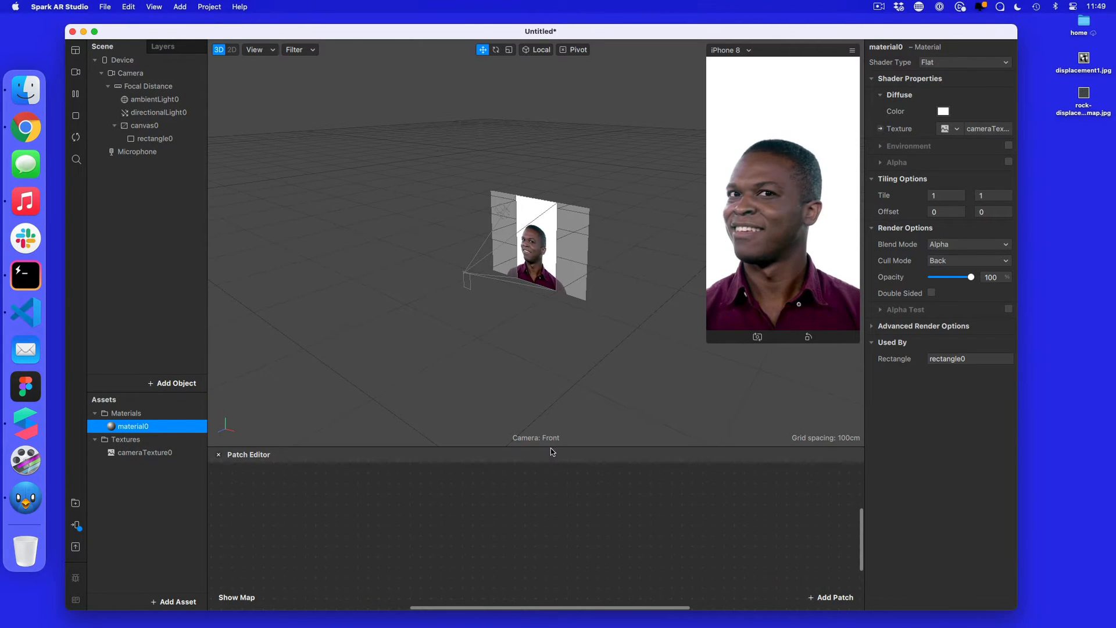
{"action": "left_click_drag", "start_coordinate": [550, 446], "coordinate": [546, 339]}
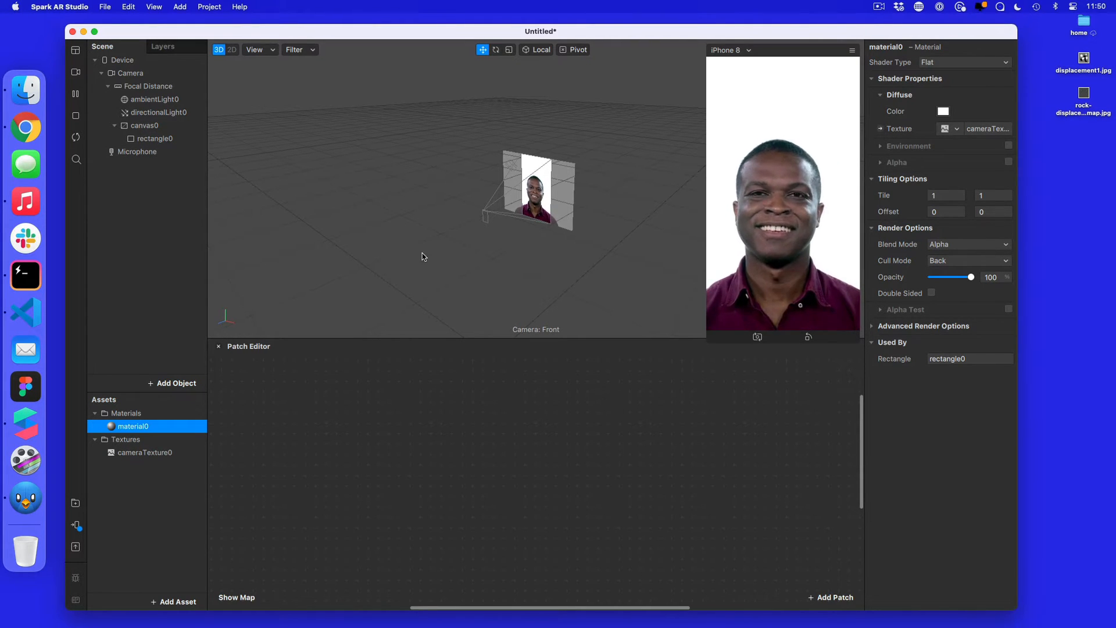
Create a patch for material0's diffuse texture, move it away from the center, and give the Patch Editor more height.
{"action": "left_click", "coordinate": [881, 129]}
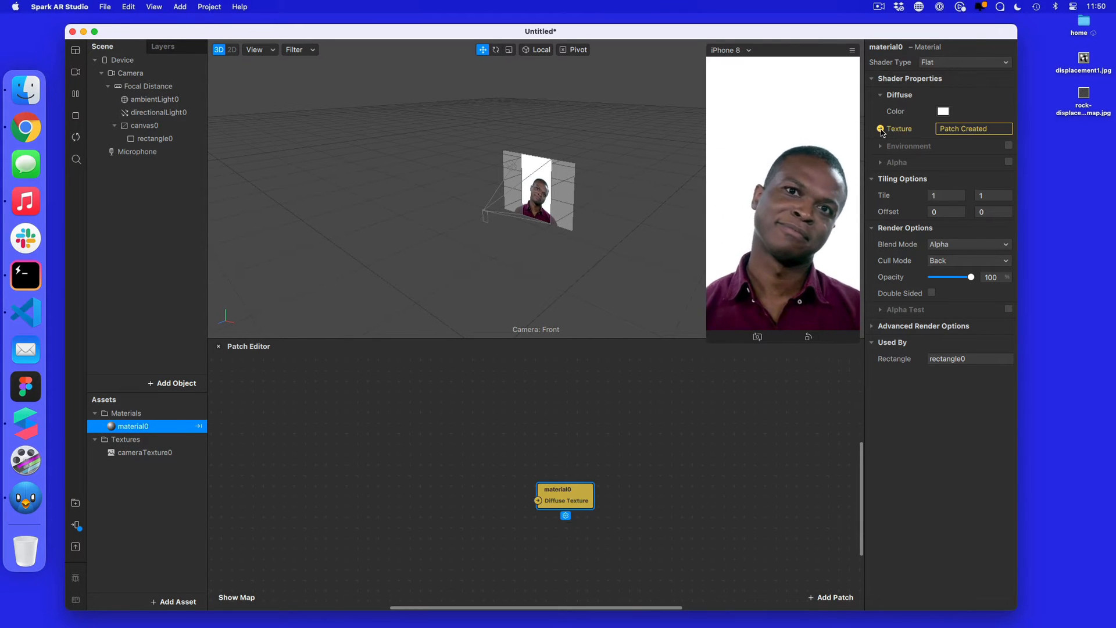
{"action": "left_click_drag", "start_coordinate": [573, 495], "coordinate": [704, 450]}
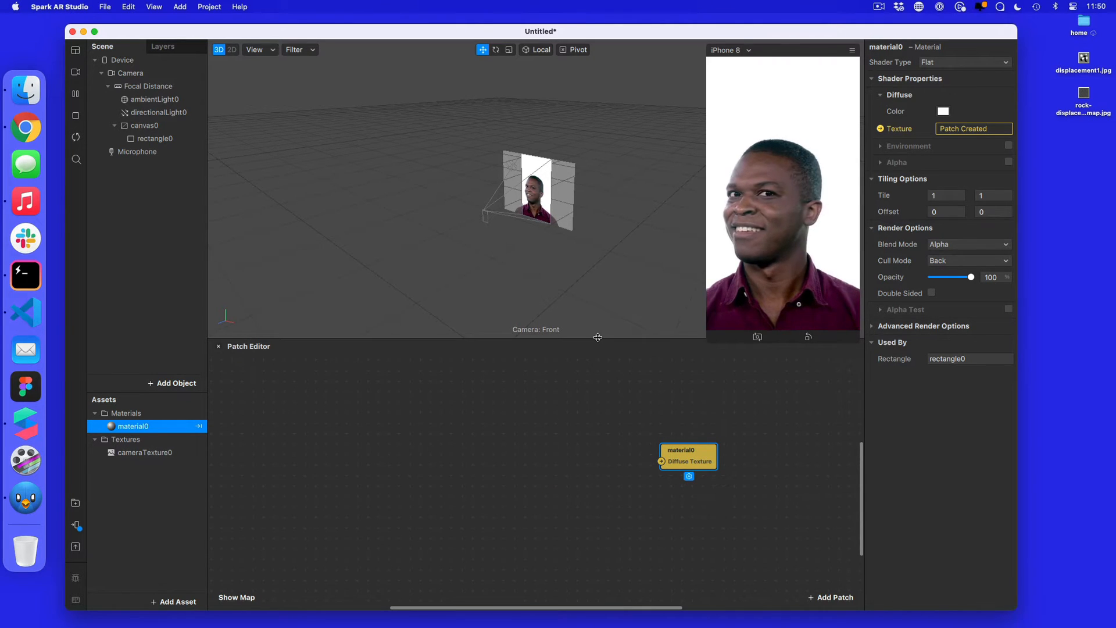
{"action": "left_click_drag", "start_coordinate": [593, 339], "coordinate": [587, 275]}
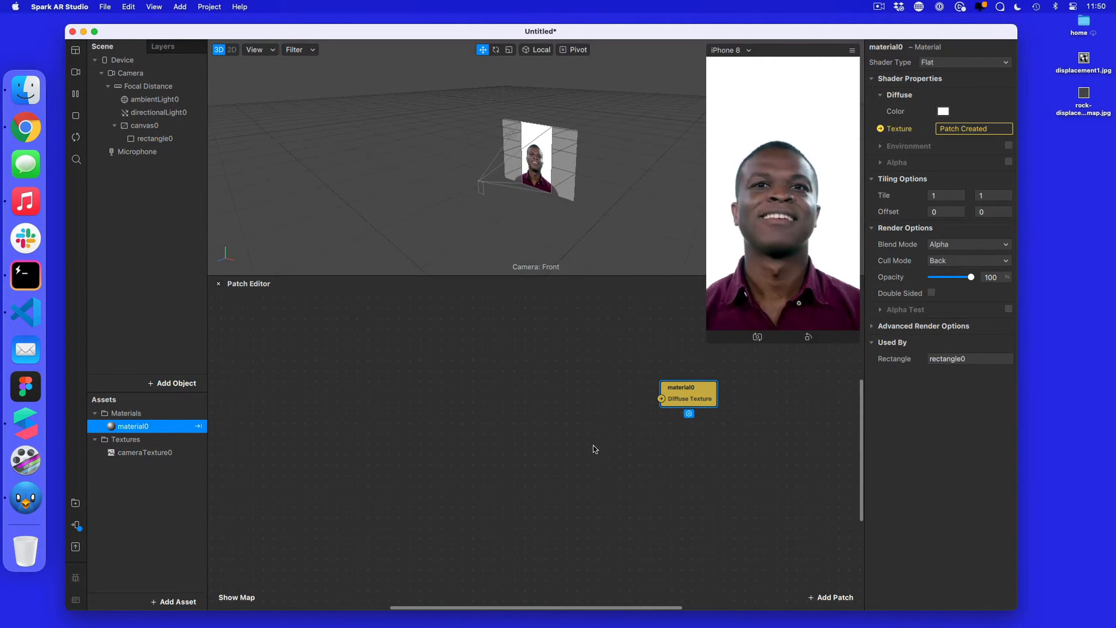
{"action": "scroll", "coordinate": [585, 433], "scroll_direction": "up", "scroll_amount": 1}
{"action": "scroll", "coordinate": [585, 433], "scroll_direction": "right", "scroll_amount": 1}
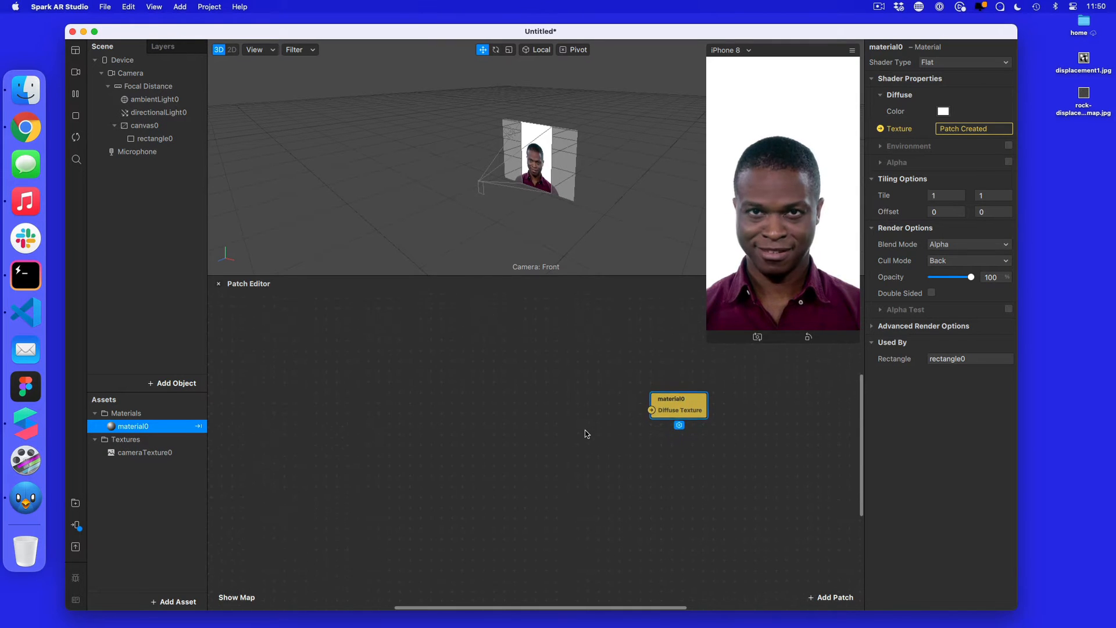
{"action": "scroll", "coordinate": [586, 432], "scroll_direction": "up", "scroll_amount": 2}
{"action": "scroll", "coordinate": [586, 432], "scroll_direction": "down", "scroll_amount": 1}
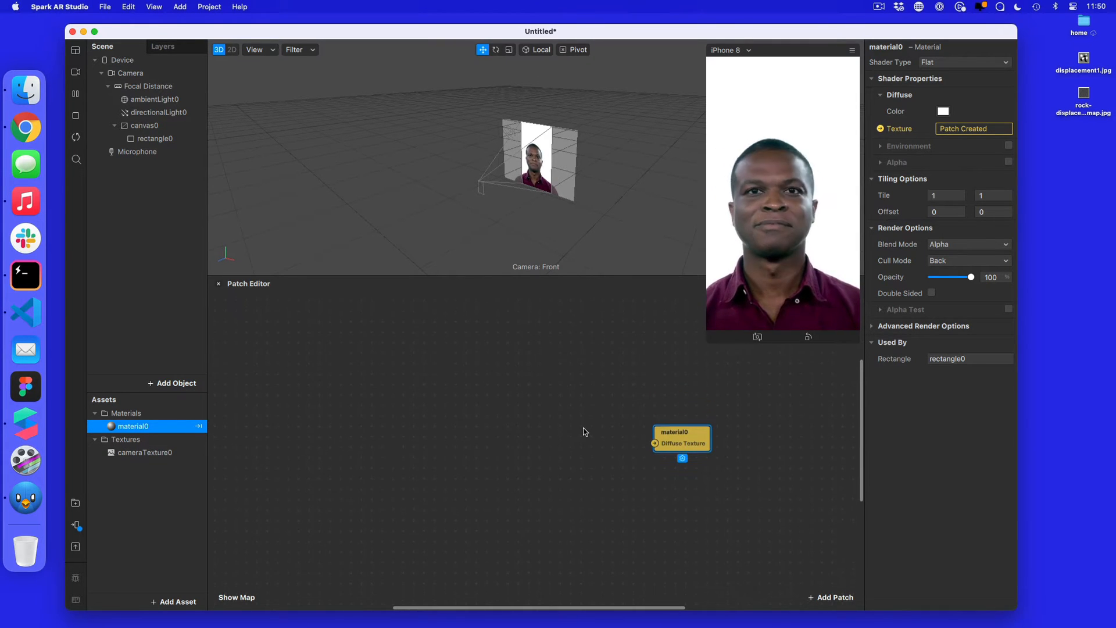
{"action": "scroll", "coordinate": [586, 432], "scroll_direction": "up", "scroll_amount": 5, "text": "super"}
{"action": "scroll", "coordinate": [585, 432], "scroll_direction": "down", "scroll_amount": 2, "text": "super"}
{"action": "scroll", "coordinate": [585, 431], "scroll_direction": "down", "scroll_amount": 2, "text": "super"}
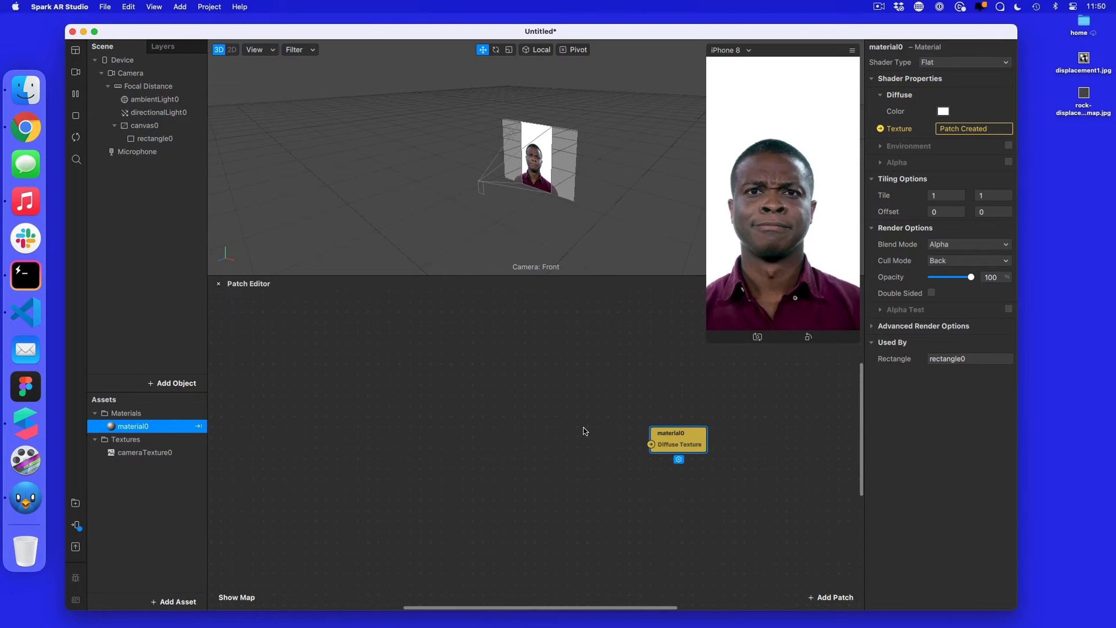
Add cameraTexture0 to the patch graph and connect its RGBA output to material0's Diffuse Texture.
{"action": "scroll", "coordinate": [585, 432], "scroll_direction": "up", "scroll_amount": 3, "text": "super"}
{"action": "scroll", "coordinate": [585, 430], "scroll_direction": "down", "scroll_amount": 2, "text": "super"}
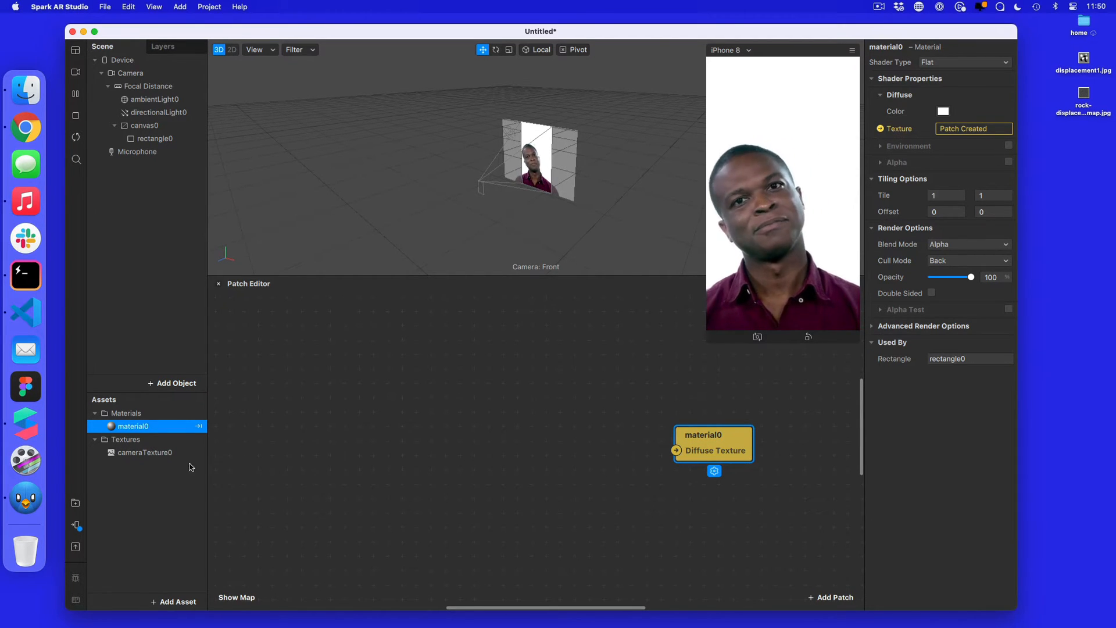
{"action": "left_click_drag", "start_coordinate": [141, 453], "coordinate": [311, 423]}
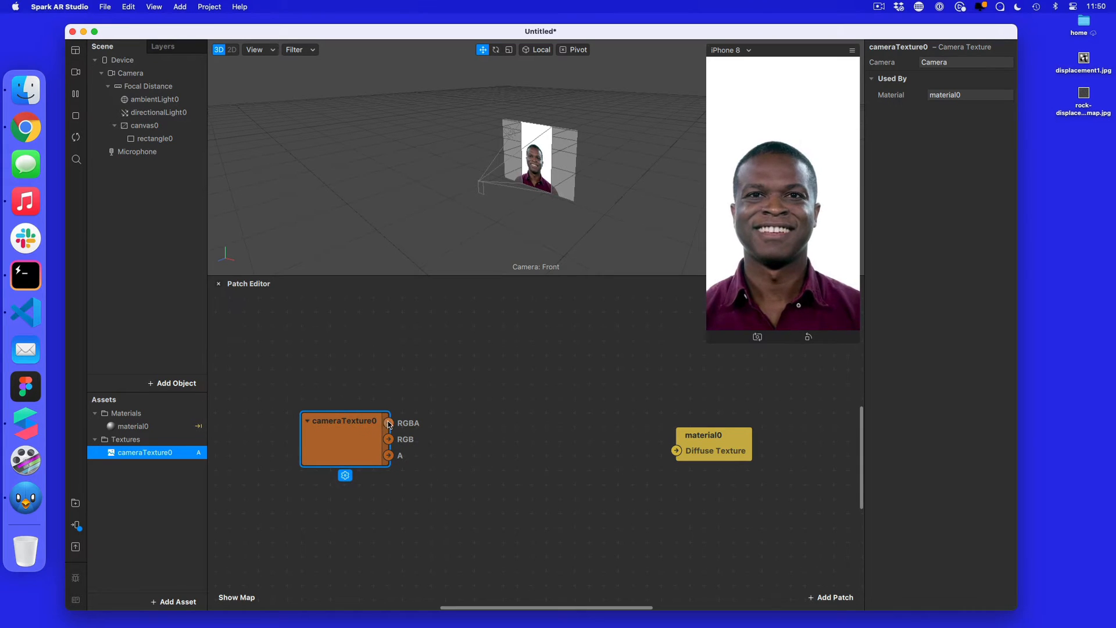
{"action": "left_click_drag", "start_coordinate": [398, 426], "coordinate": [677, 454]}
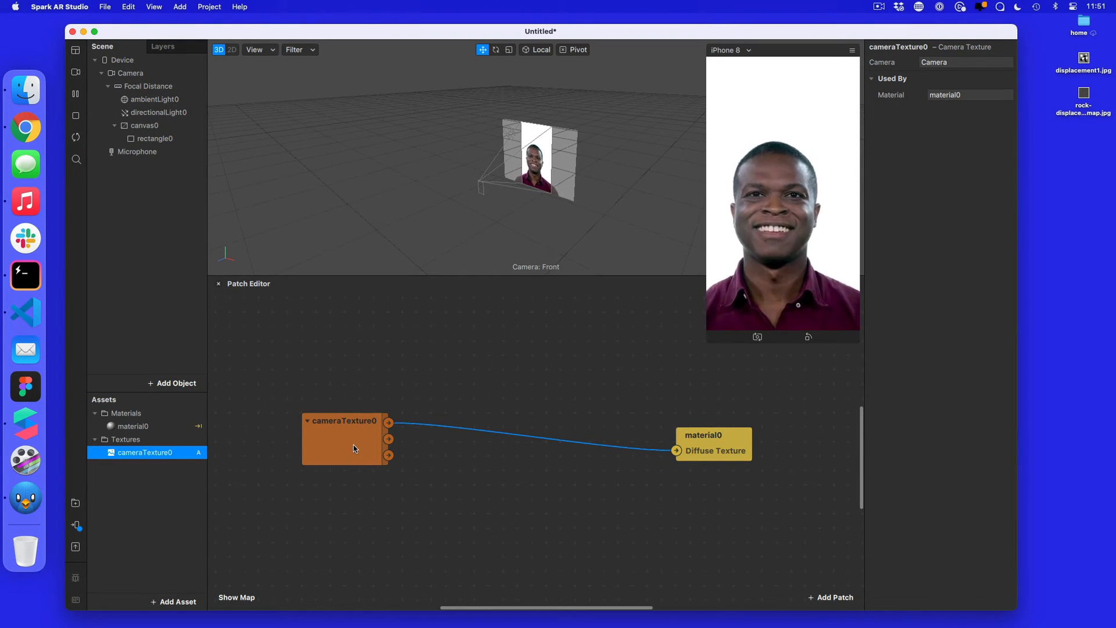
Spread the cameraTexture0 and material0 patches apart and add a Texture Sampler patch between them.
{"action": "left_click_drag", "start_coordinate": [354, 445], "coordinate": [311, 402]}
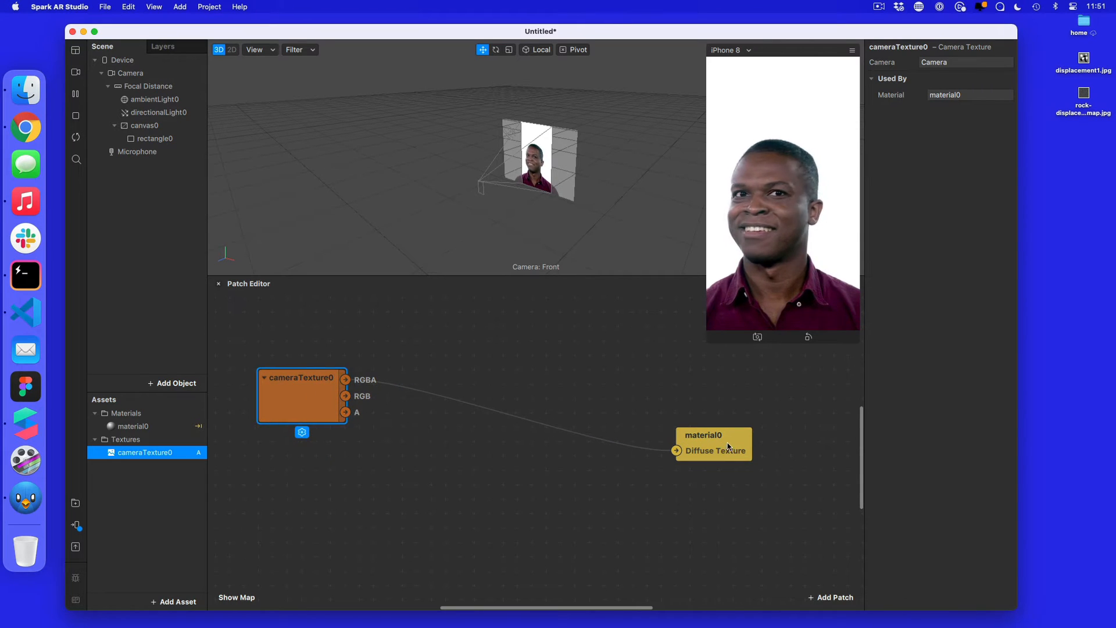
{"action": "left_click", "coordinate": [763, 427]}
{"action": "left_click_drag", "start_coordinate": [763, 427], "coordinate": [814, 408]}
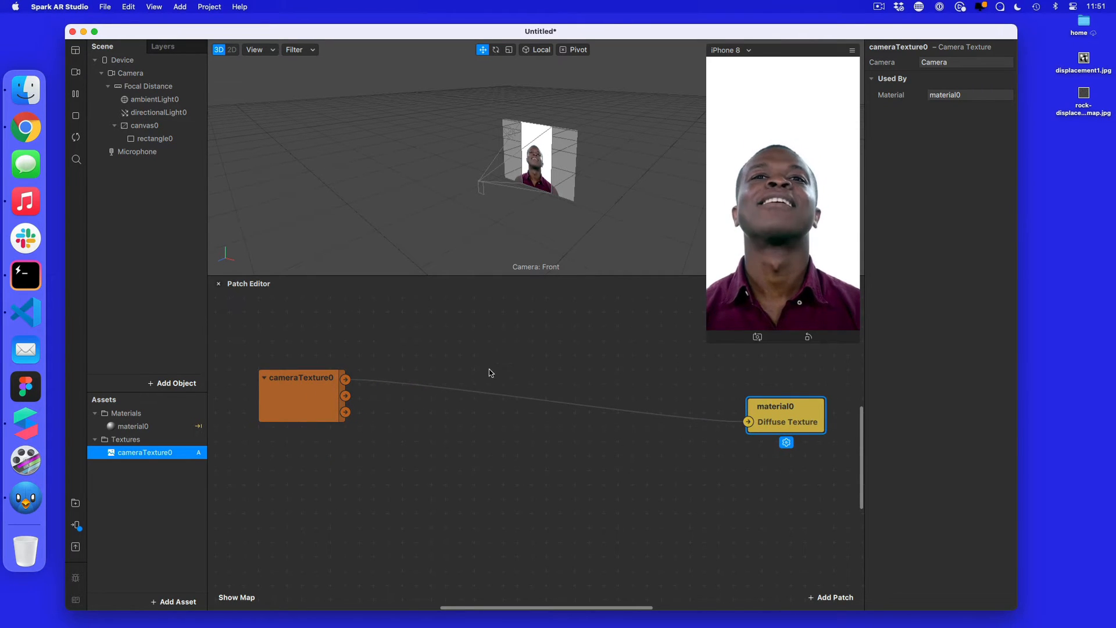
{"action": "right_click", "coordinate": [456, 362]}
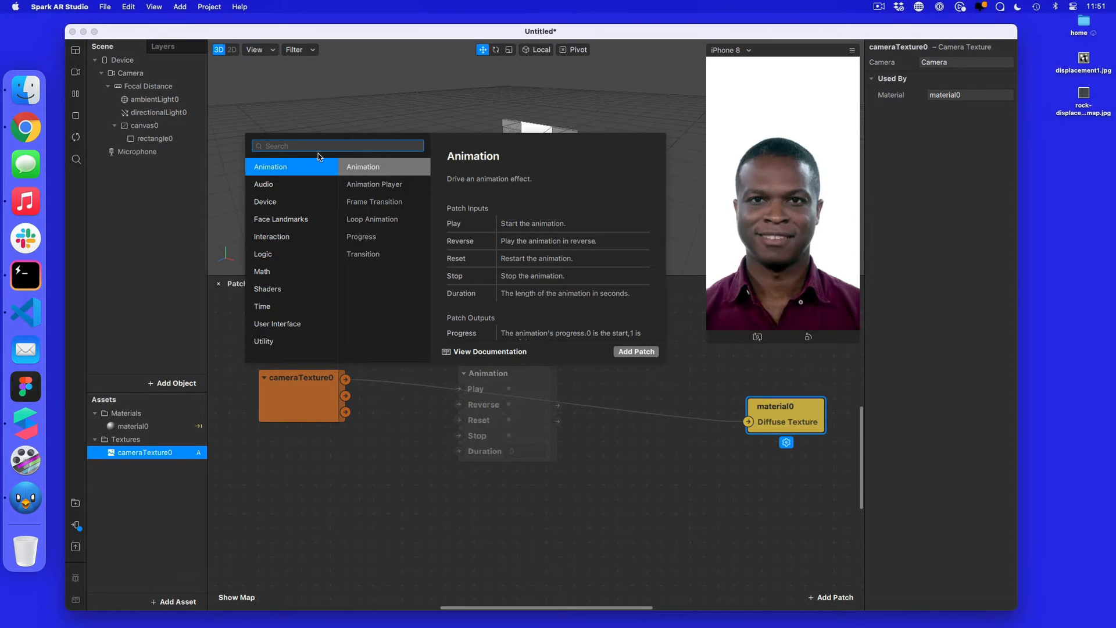
{"action": "type", "text": "texture"}
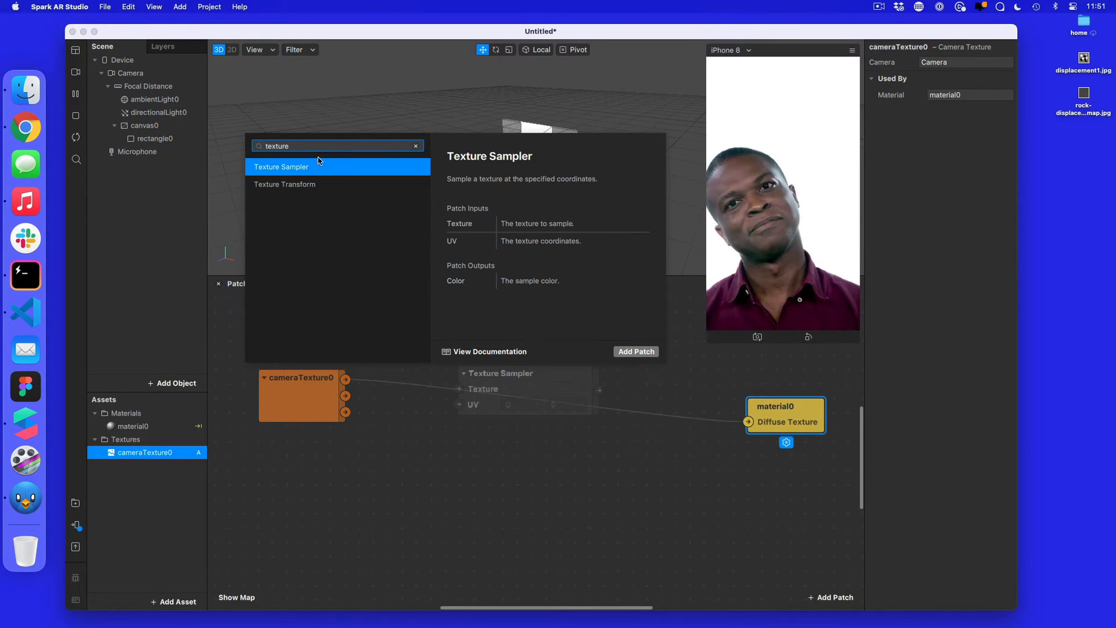
{"action": "double_click", "coordinate": [288, 169]}
{"action": "left_click_drag", "start_coordinate": [557, 381], "coordinate": [558, 418]}
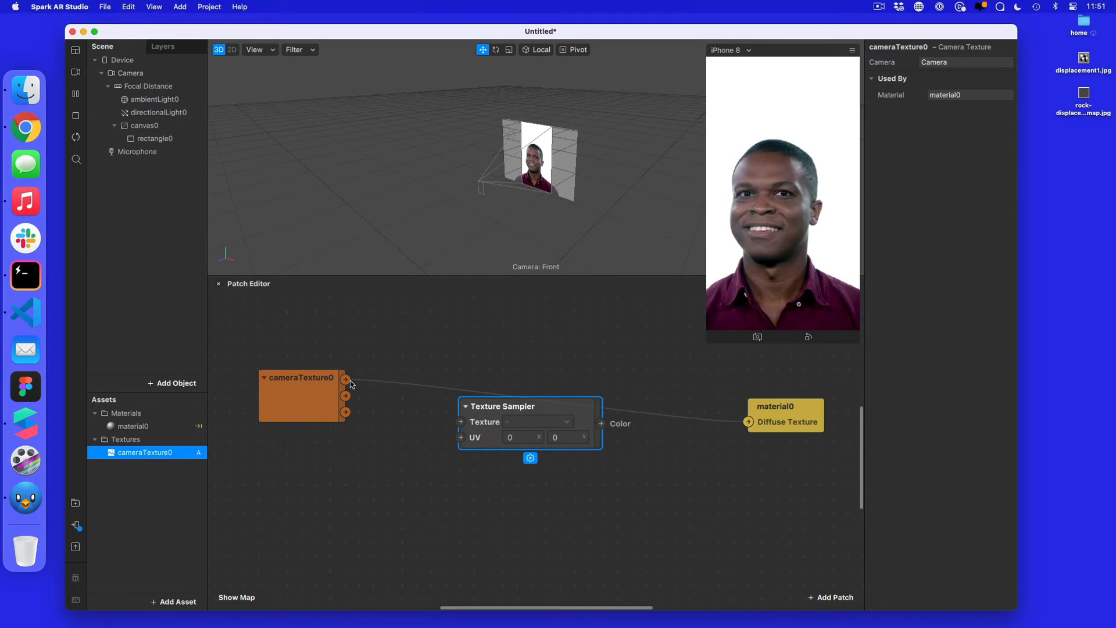
Route cameraTexture0's RGBA output into the Texture Sampler's Texture input and its Color output into material0's Diffuse Texture, raising the material0 patch for clearance.
{"action": "left_click_drag", "start_coordinate": [778, 404], "coordinate": [777, 360]}
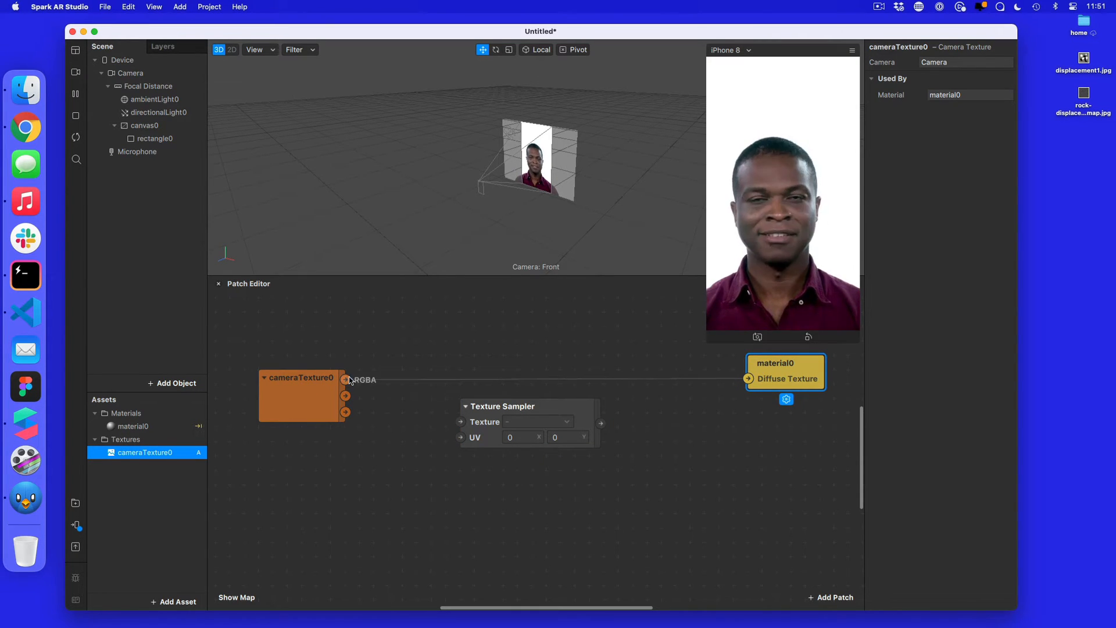
{"action": "left_click_drag", "start_coordinate": [348, 381], "coordinate": [461, 423]}
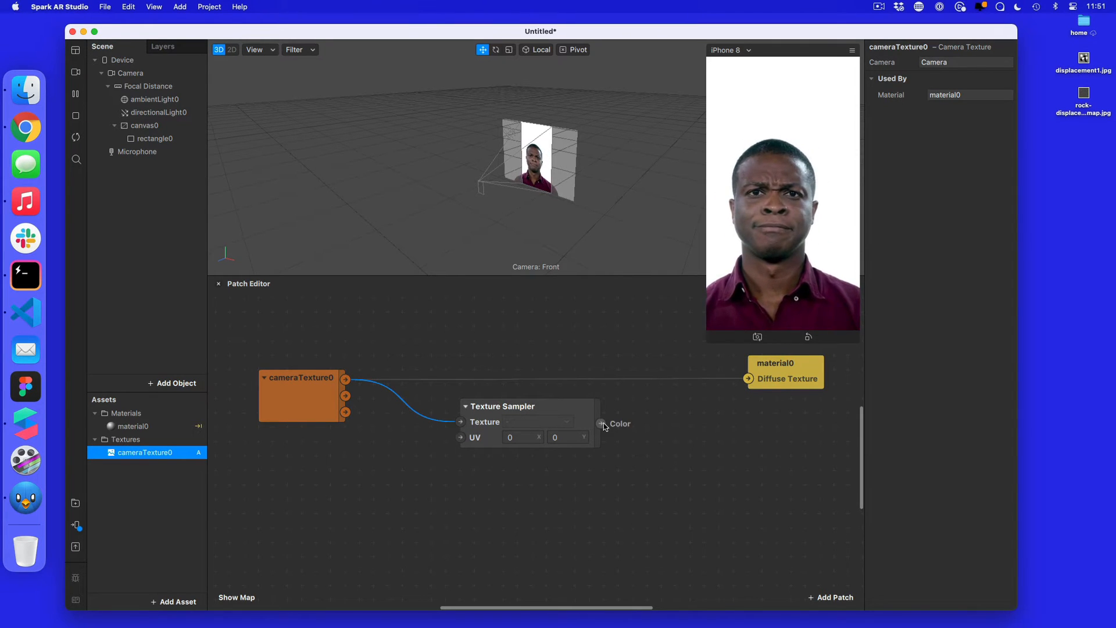
{"action": "left_click_drag", "start_coordinate": [605, 426], "coordinate": [749, 378]}
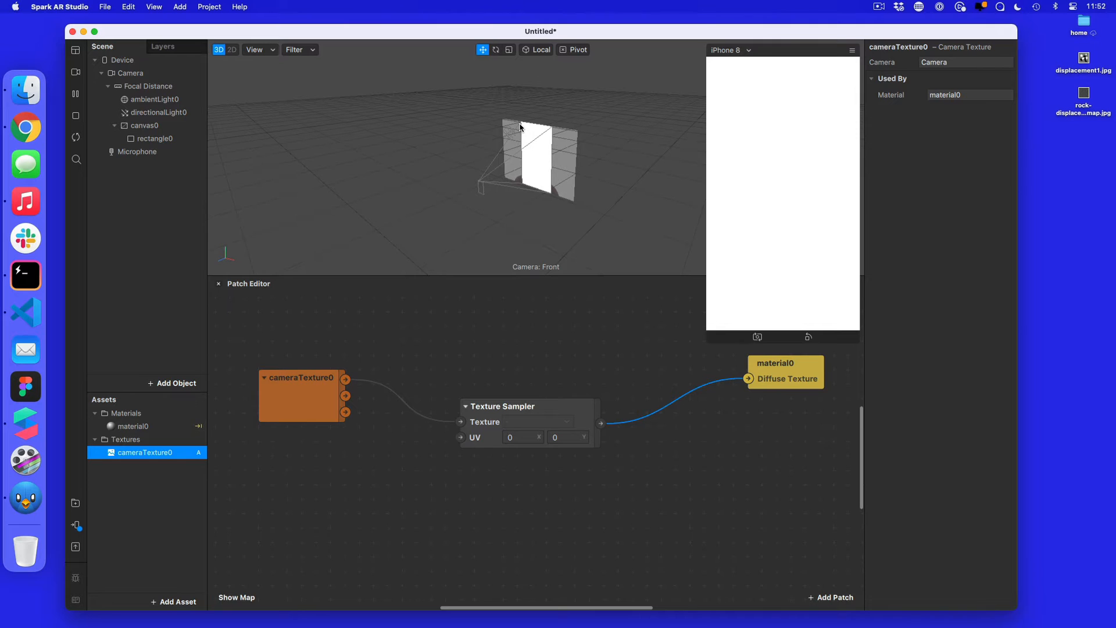
Switch the preview's video source to the FaceTime HD Camera (Display) and look closely at the rectangle in the 3D scene.
{"action": "left_click", "coordinate": [76, 72]}
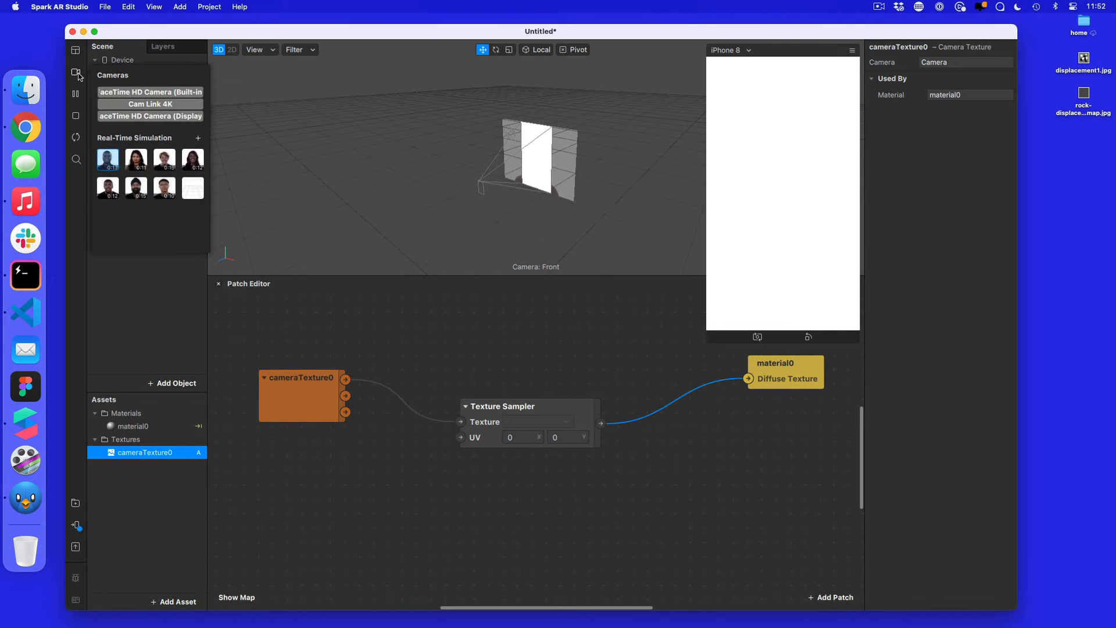
{"action": "left_click", "coordinate": [148, 116]}
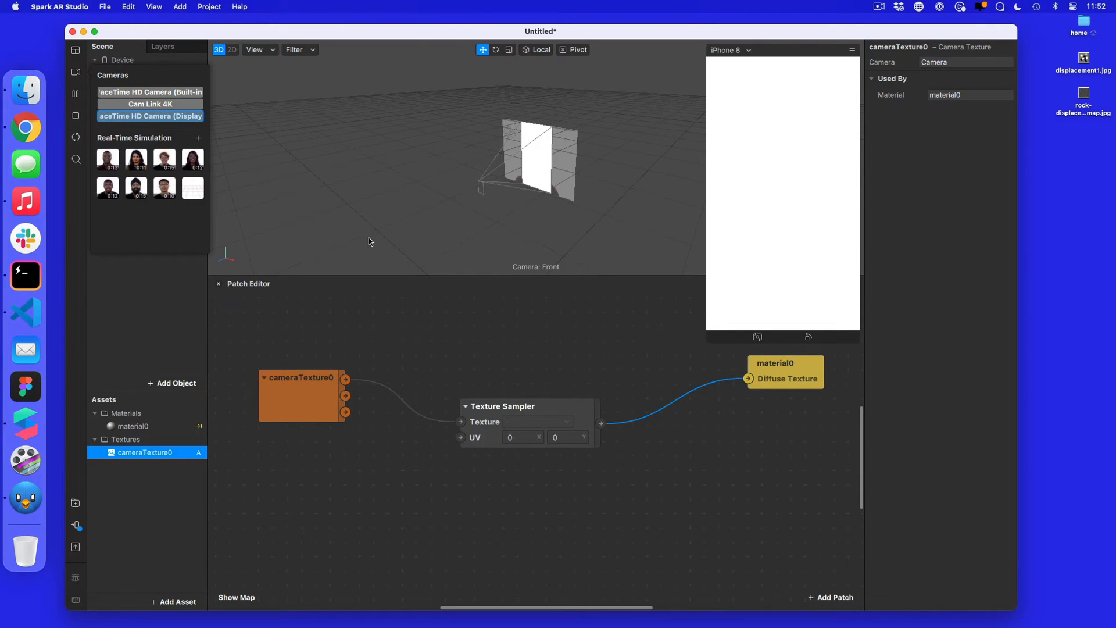
{"action": "scroll", "coordinate": [526, 171], "scroll_direction": "up", "scroll_amount": 5}
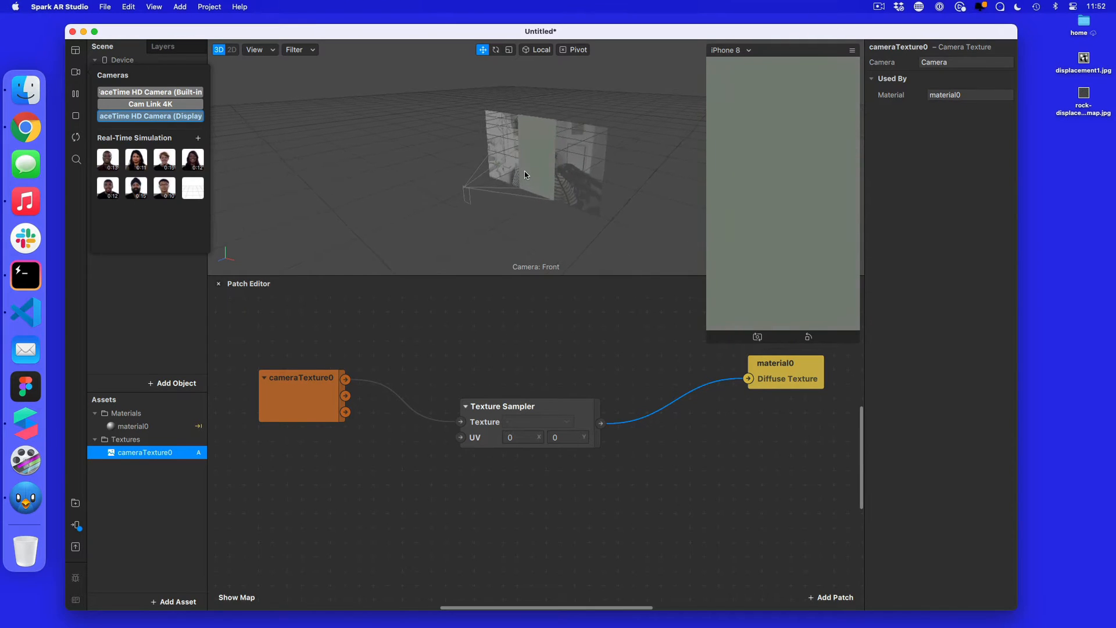
{"action": "scroll", "coordinate": [525, 173], "scroll_direction": "up", "scroll_amount": 3}
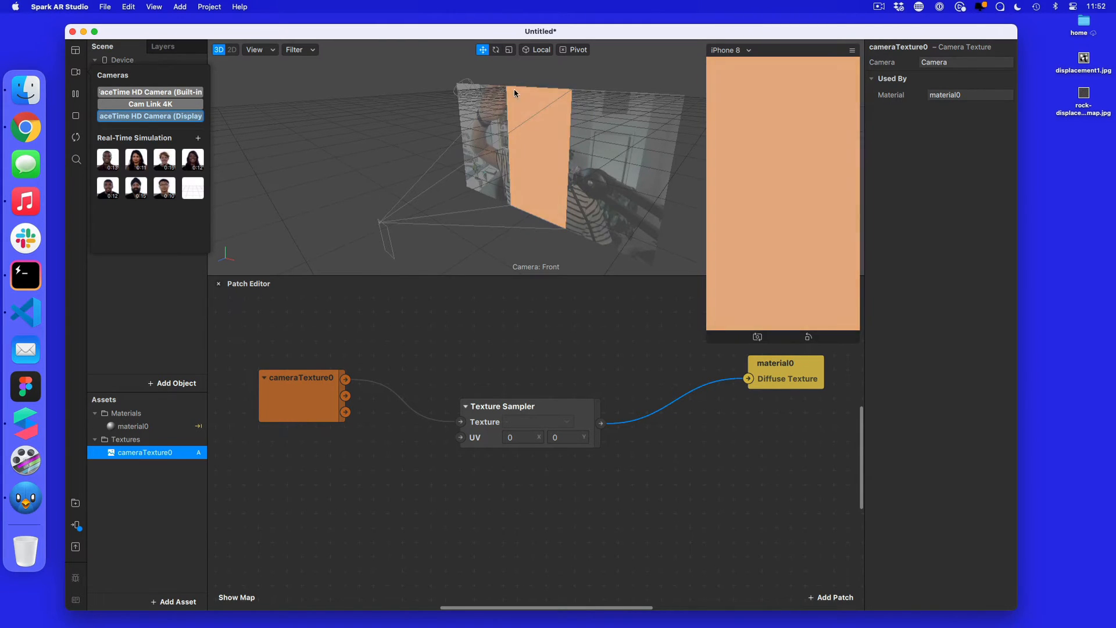
Set the Texture Sampler's UV values to 0.5 for both X and Y.
{"action": "left_click", "coordinate": [527, 437]}
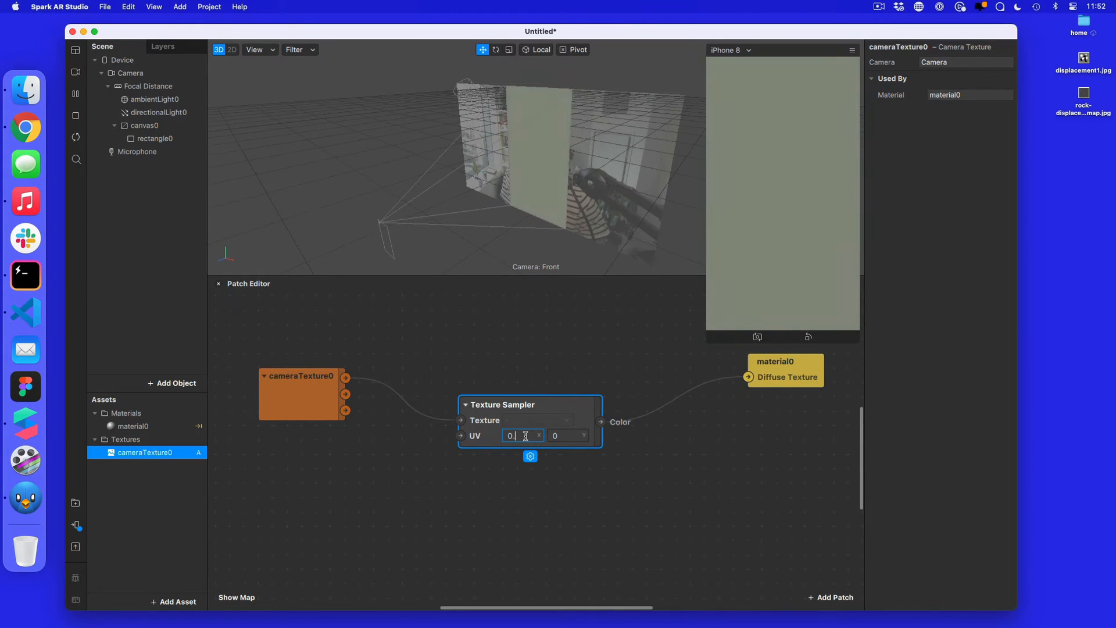
{"action": "left_click", "coordinate": [572, 441]}
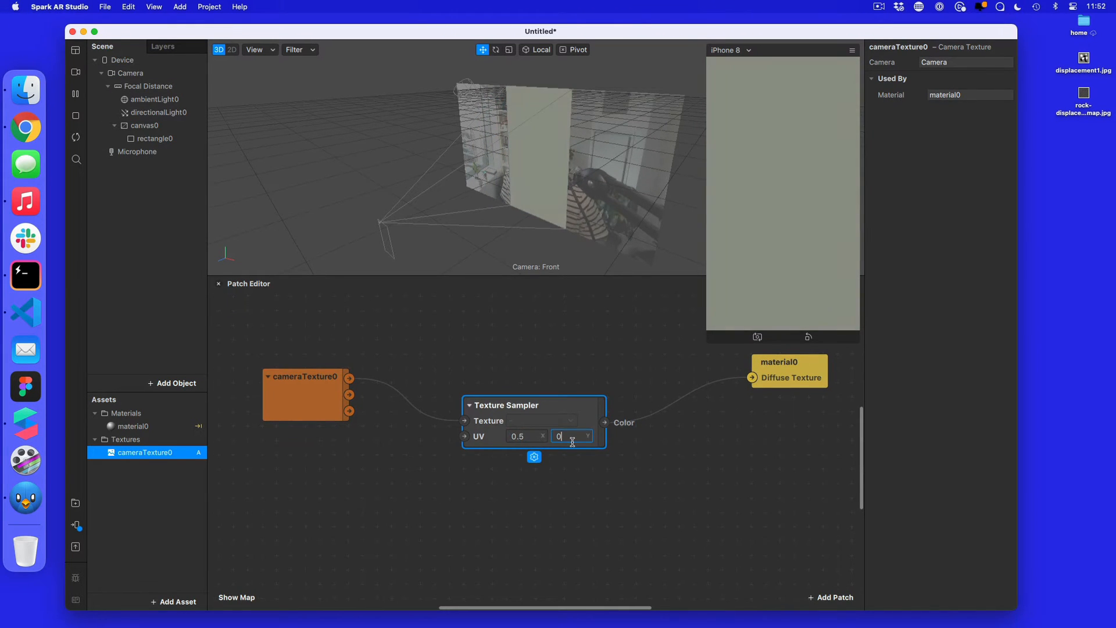
{"action": "key", "text": "Tab"}
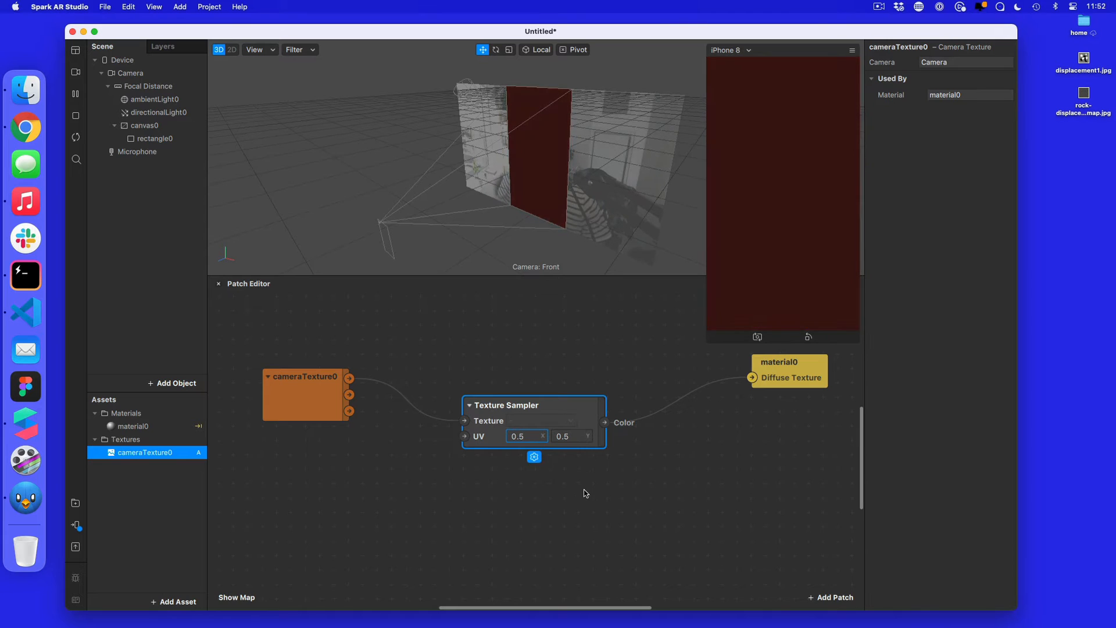
Raise the Texture Sampler and cameraTexture0 patches, and add a Vertex Attribute patch below cameraTexture0.
{"action": "left_click_drag", "start_coordinate": [575, 405], "coordinate": [590, 390]}
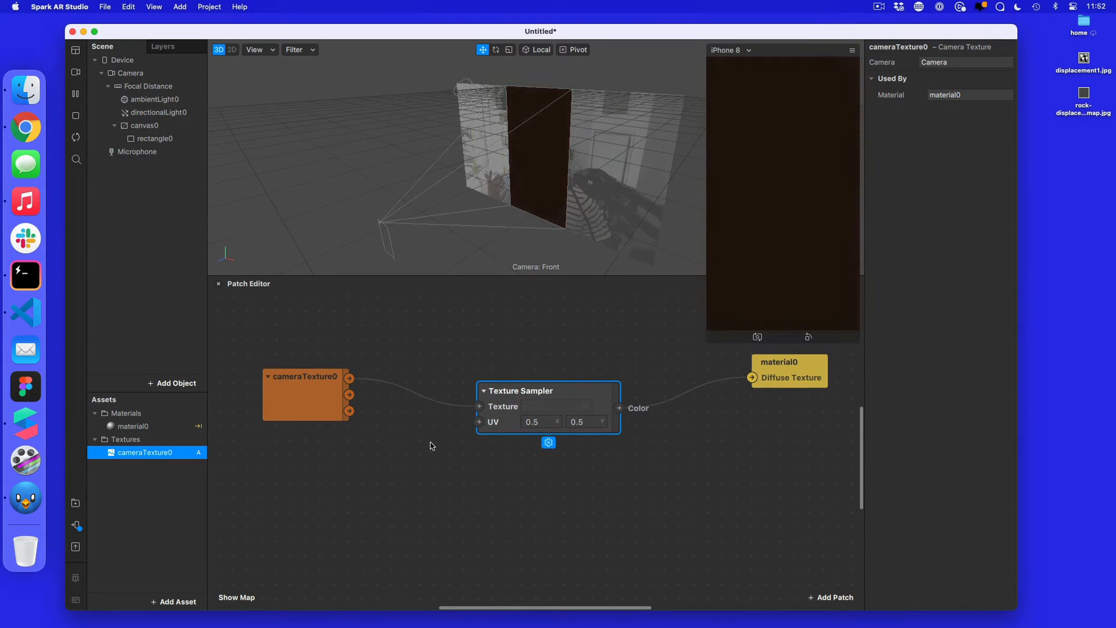
{"action": "left_click_drag", "start_coordinate": [327, 404], "coordinate": [341, 374]}
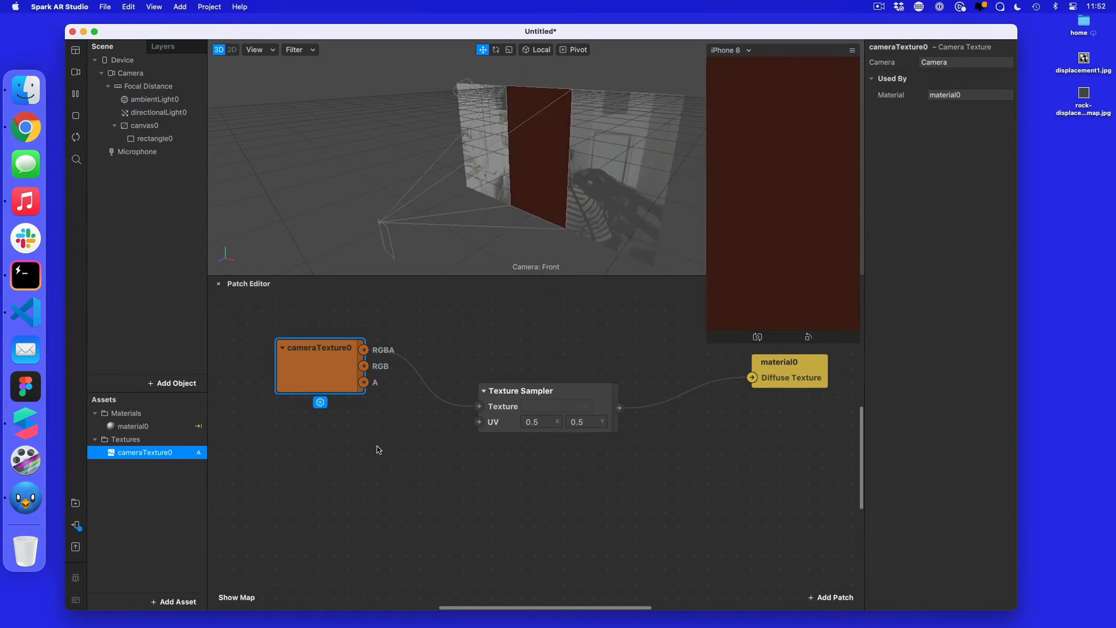
{"action": "right_click", "coordinate": [268, 458]}
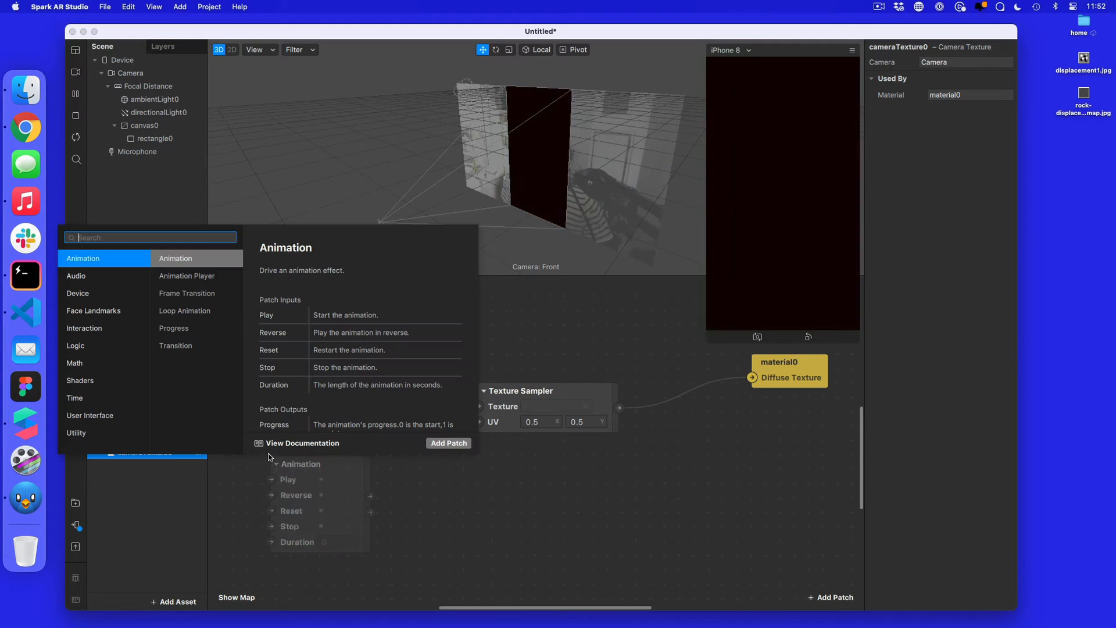
{"action": "type", "text": "vert"}
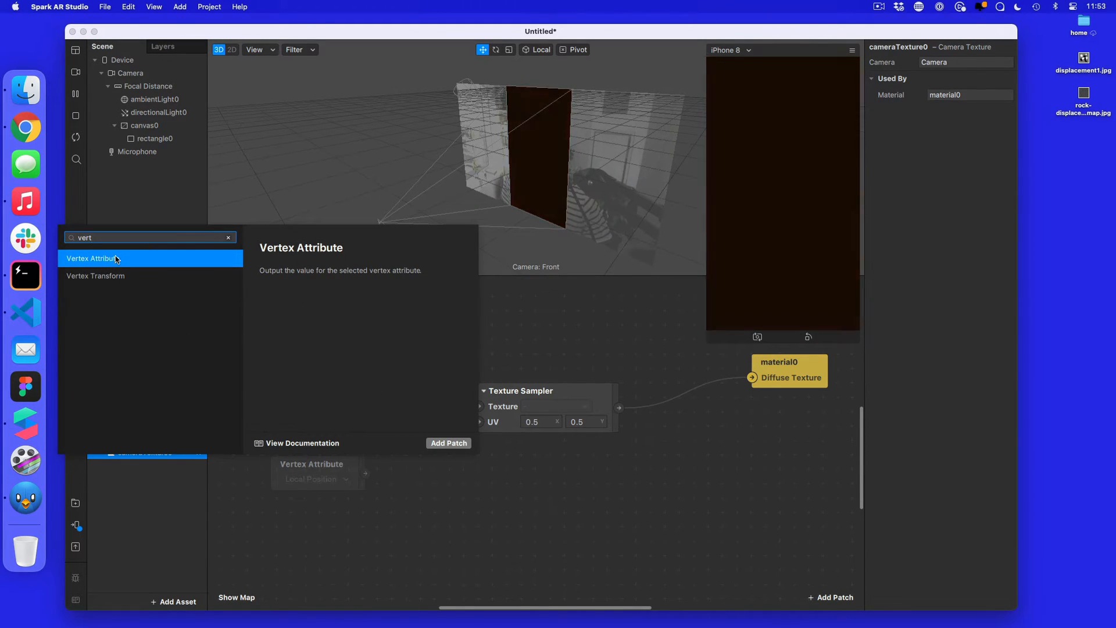
{"action": "left_click", "coordinate": [108, 259]}
{"action": "left_click_drag", "start_coordinate": [337, 467], "coordinate": [328, 465]}
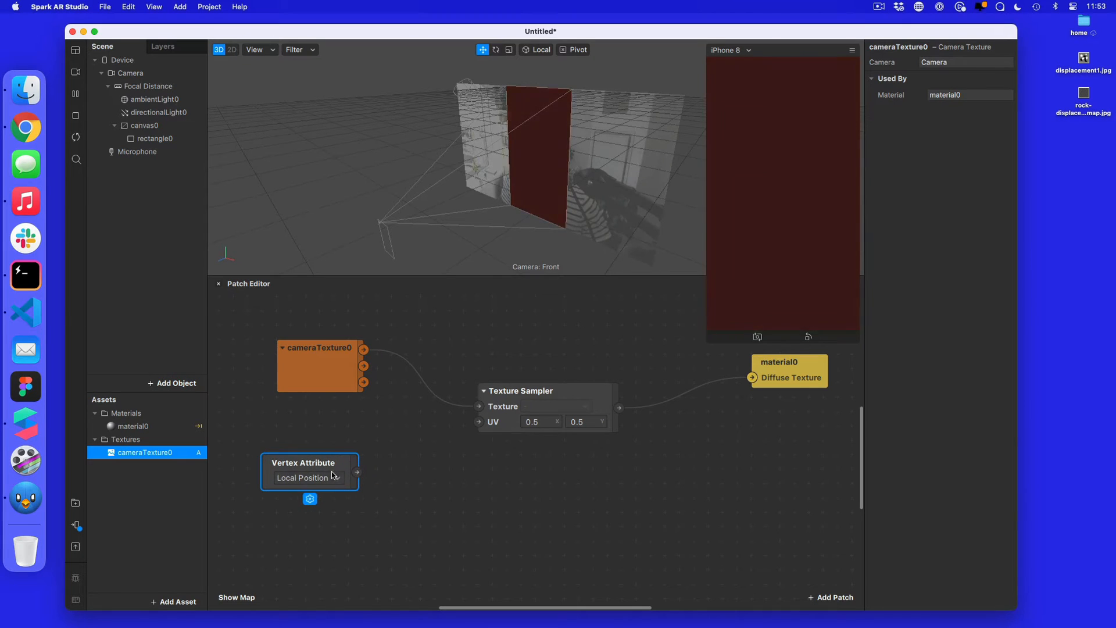
Set the Vertex Attribute patch to Texture Coordinates and connect its output to the Texture Sampler's UV input.
{"action": "left_click", "coordinate": [329, 479]}
{"action": "left_click", "coordinate": [347, 513]}
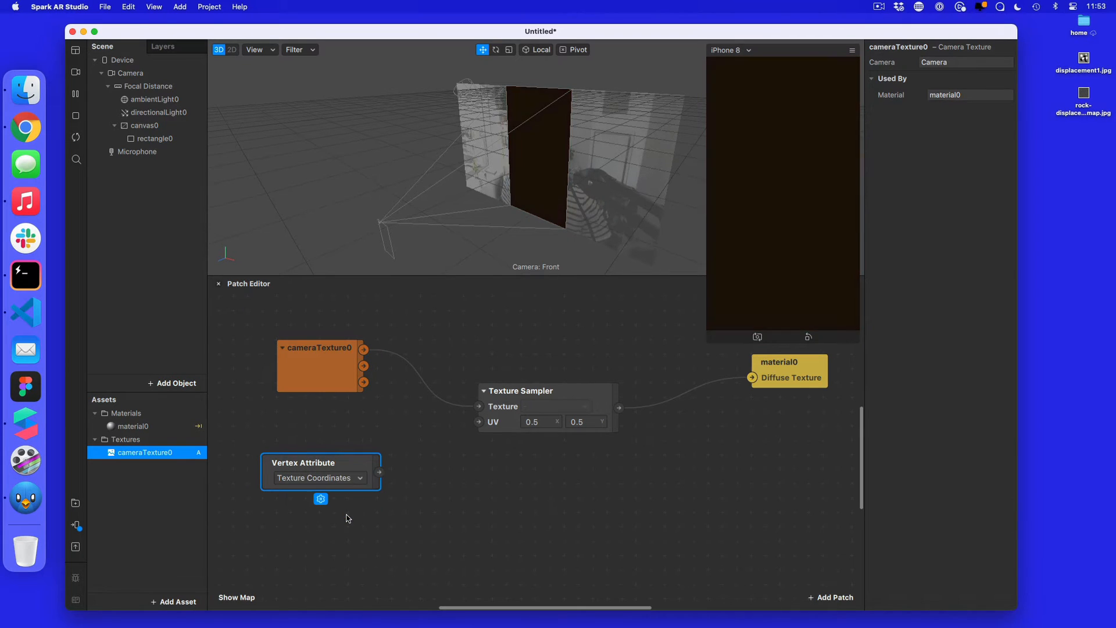
{"action": "left_click", "coordinate": [398, 466]}
{"action": "left_click_drag", "start_coordinate": [379, 472], "coordinate": [478, 423]}
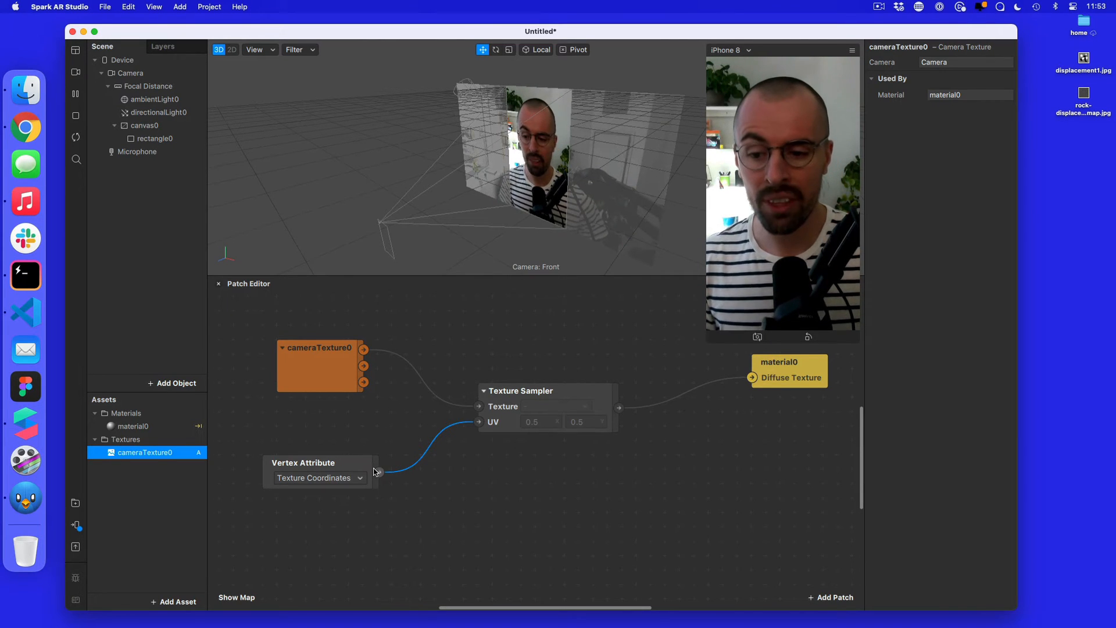
Move the Vertex Attribute patch farther from the Texture Sampler and add an Add patch between the two.
{"action": "scroll", "coordinate": [407, 465], "scroll_direction": "left", "scroll_amount": 3}
{"action": "left_click_drag", "start_coordinate": [412, 465], "coordinate": [353, 464]}
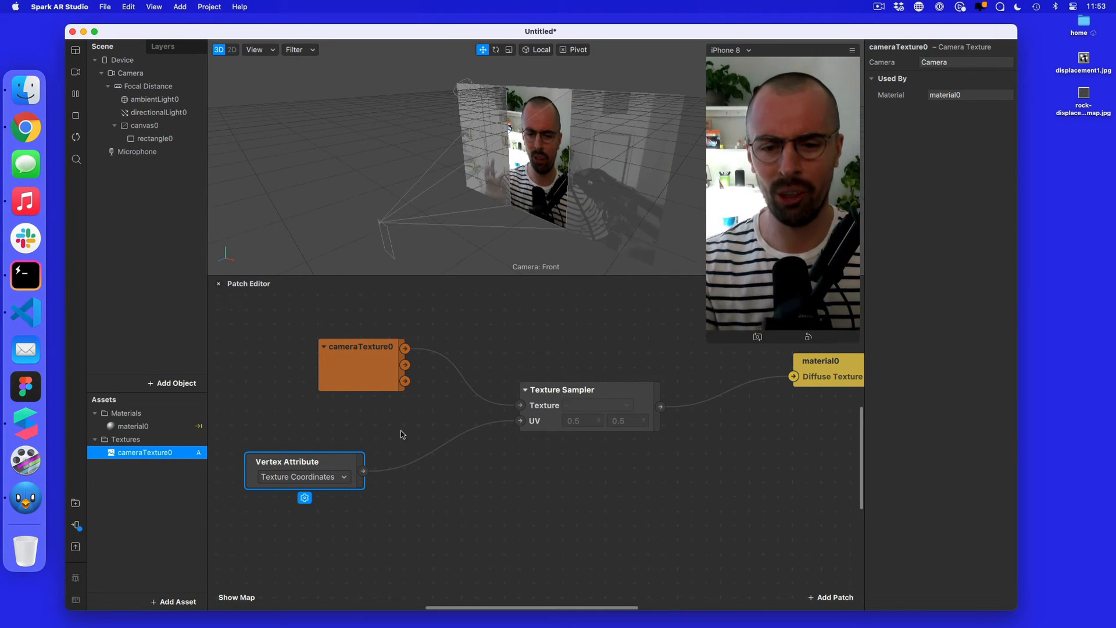
{"action": "left_click_drag", "start_coordinate": [359, 474], "coordinate": [331, 460]}
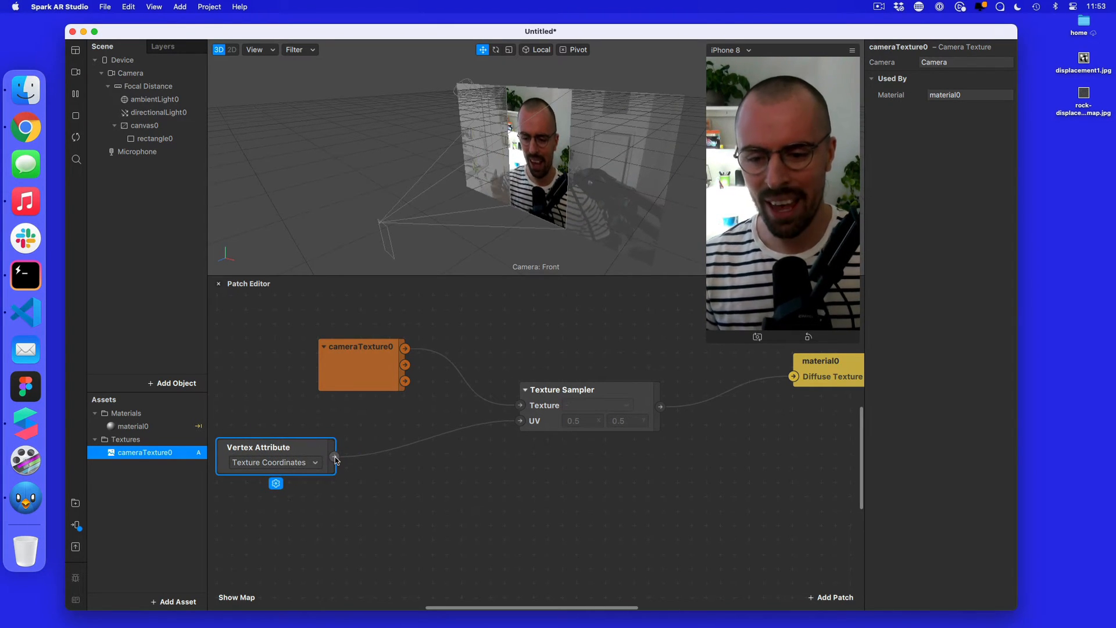
{"action": "double_click", "coordinate": [385, 466]}
{"action": "type", "text": "add"}
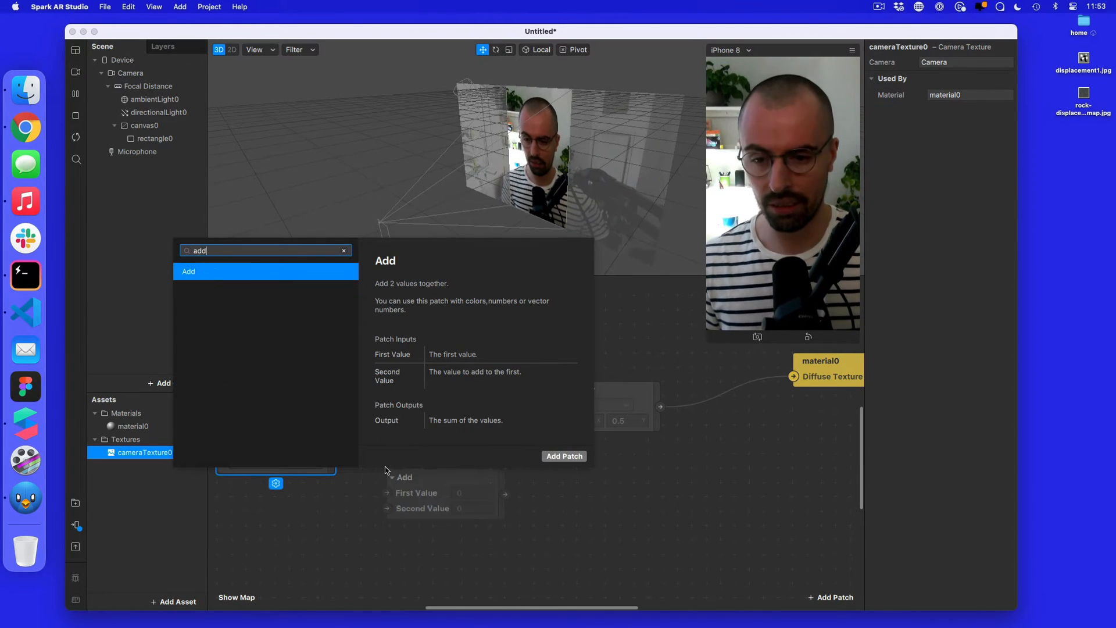
{"action": "key", "text": "Return"}
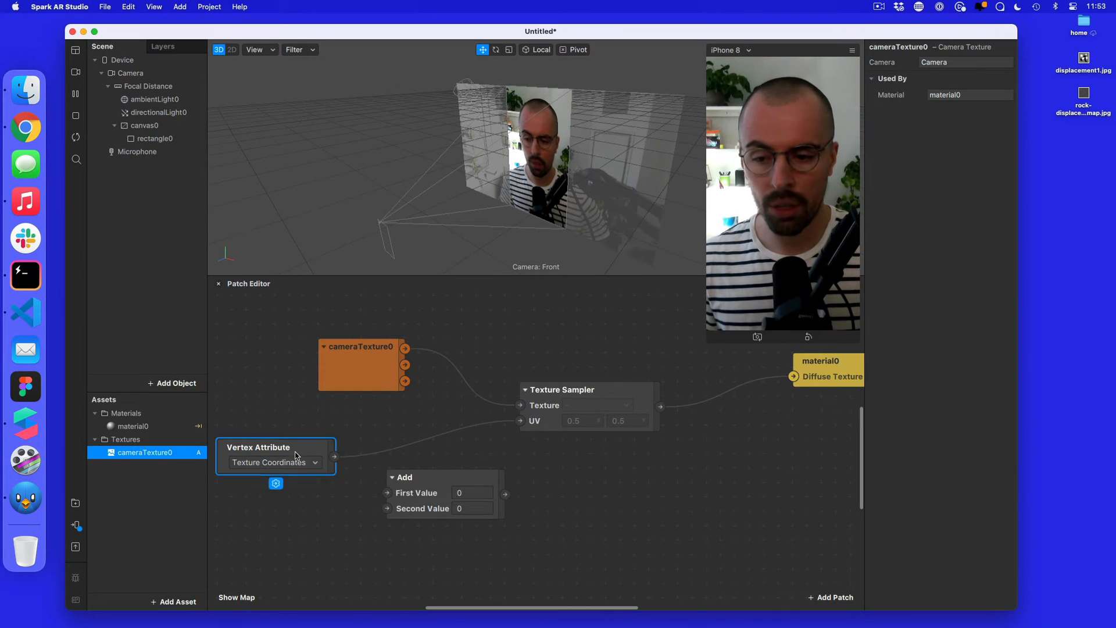
Make room around the Add patch and change its value type to Vector 2.
{"action": "left_click_drag", "start_coordinate": [273, 447], "coordinate": [259, 447]}
{"action": "left_click_drag", "start_coordinate": [398, 477], "coordinate": [387, 461]}
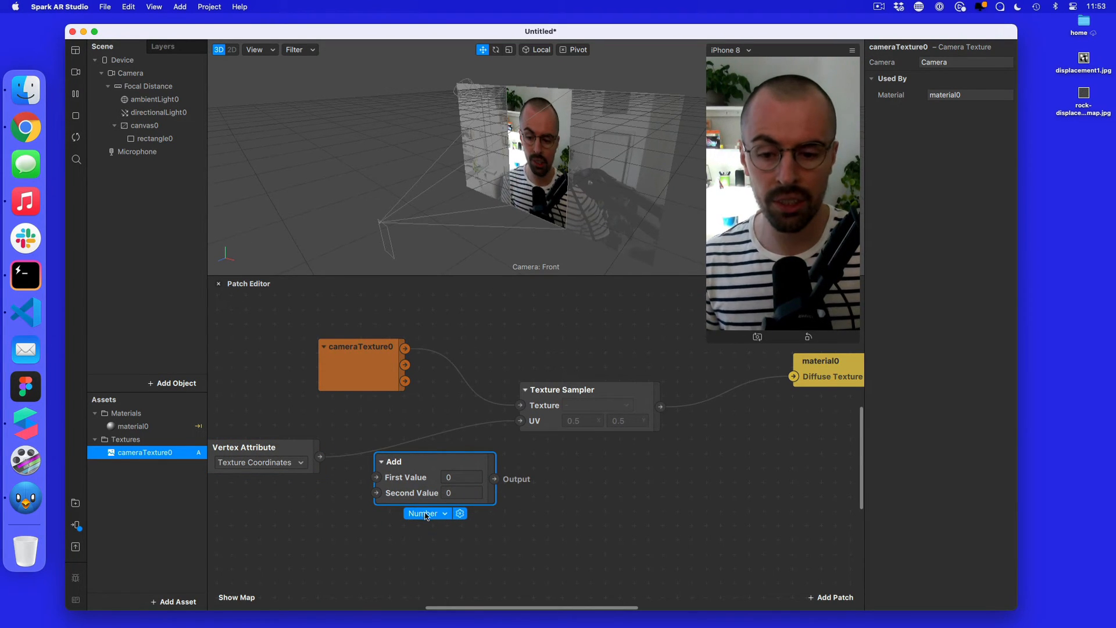
{"action": "left_click", "coordinate": [446, 513]}
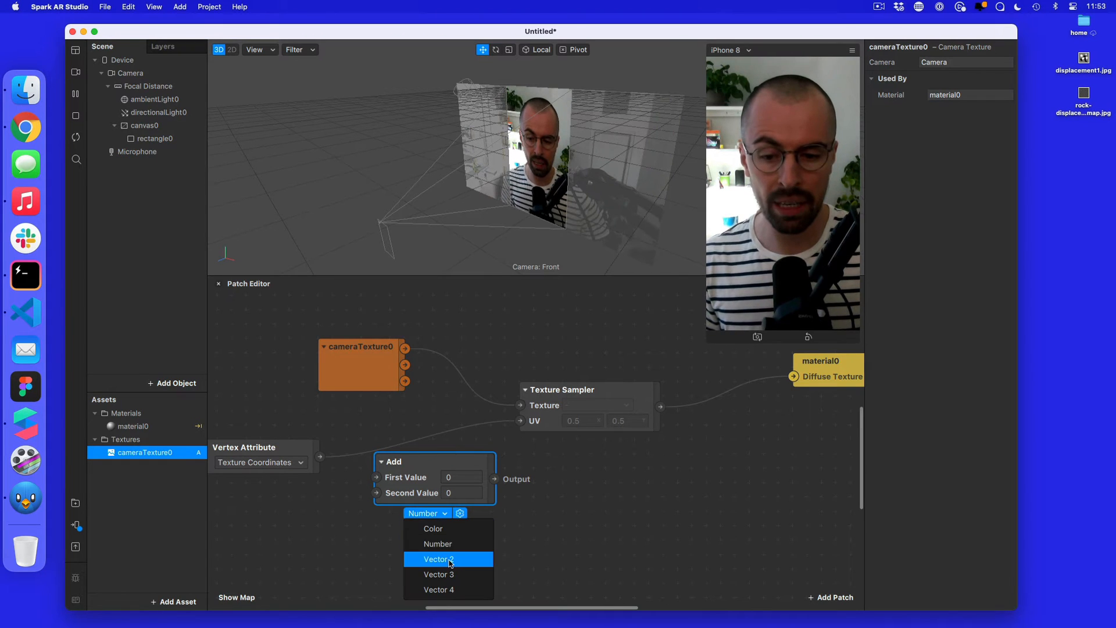
{"action": "left_click", "coordinate": [450, 559]}
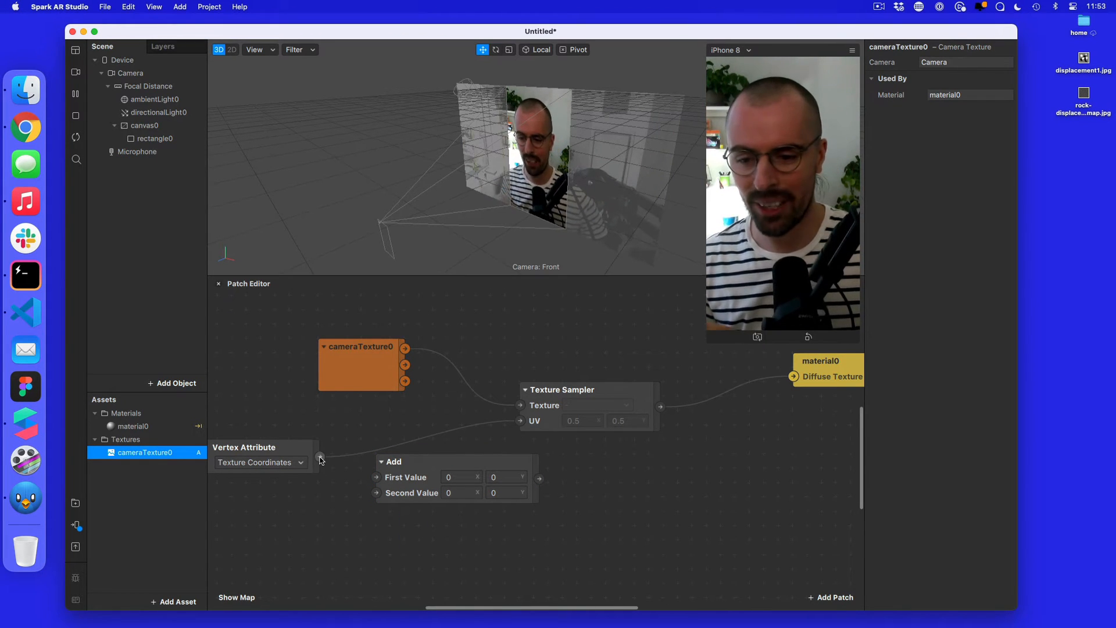
Route Vertex Attribute through the Add patch's First Value into the Texture Sampler's UV, and line up the Vertex Attribute and Add patches.
{"action": "left_click_drag", "start_coordinate": [320, 457], "coordinate": [385, 480]}
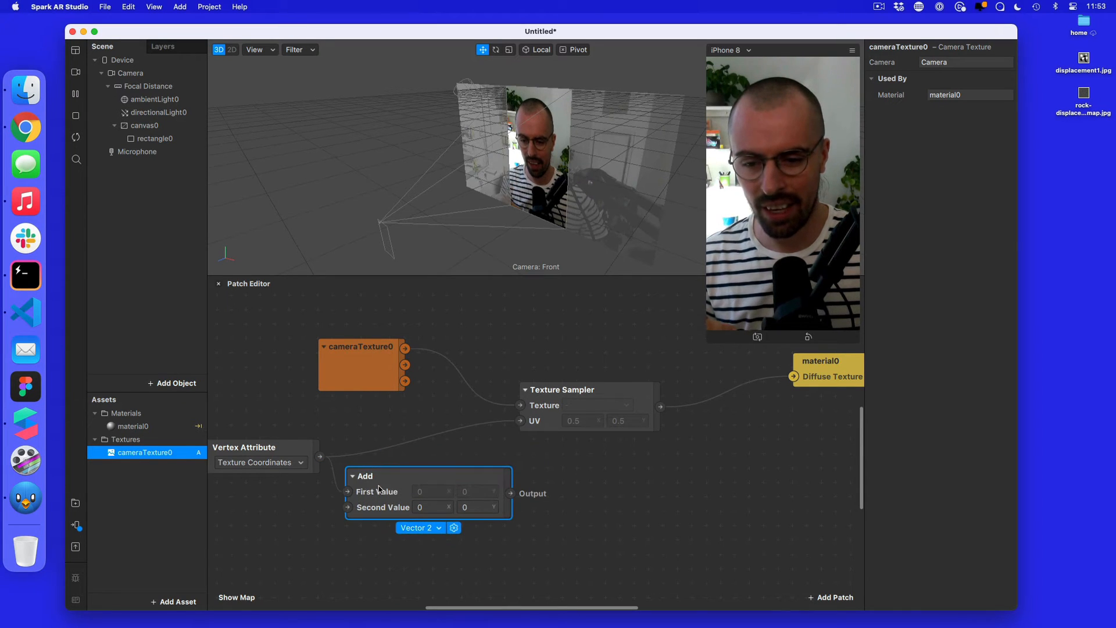
{"action": "left_click_drag", "start_coordinate": [510, 493], "coordinate": [521, 421]}
{"action": "scroll", "coordinate": [399, 492], "scroll_direction": "left", "scroll_amount": 3}
{"action": "scroll", "coordinate": [400, 490], "scroll_direction": "left", "scroll_amount": 2}
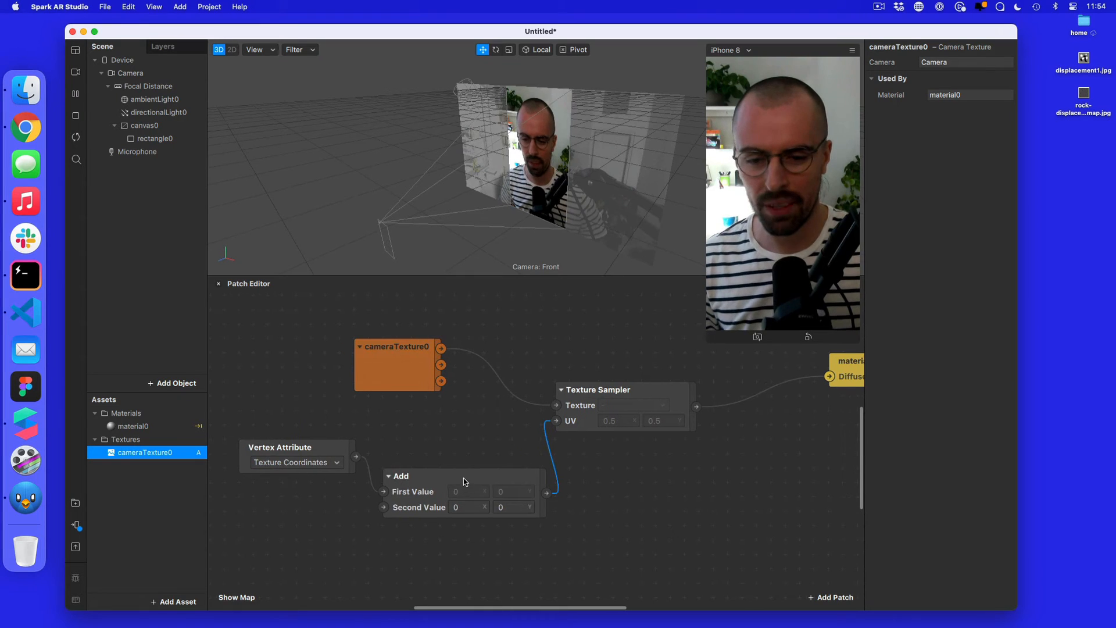
{"action": "left_click_drag", "start_coordinate": [463, 477], "coordinate": [463, 462]}
{"action": "left_click_drag", "start_coordinate": [308, 445], "coordinate": [251, 445]}
{"action": "left_click_drag", "start_coordinate": [443, 462], "coordinate": [399, 448]}
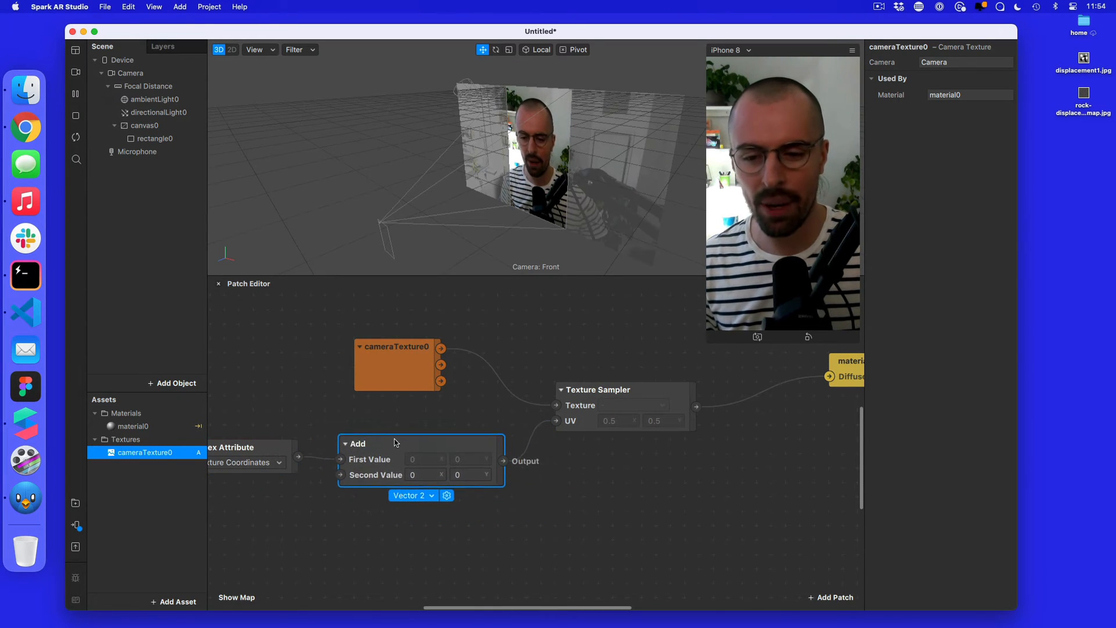
Set the X component of the Add patch's Second Value to 0.1 to offset the camera image.
{"action": "left_click", "coordinate": [425, 479]}
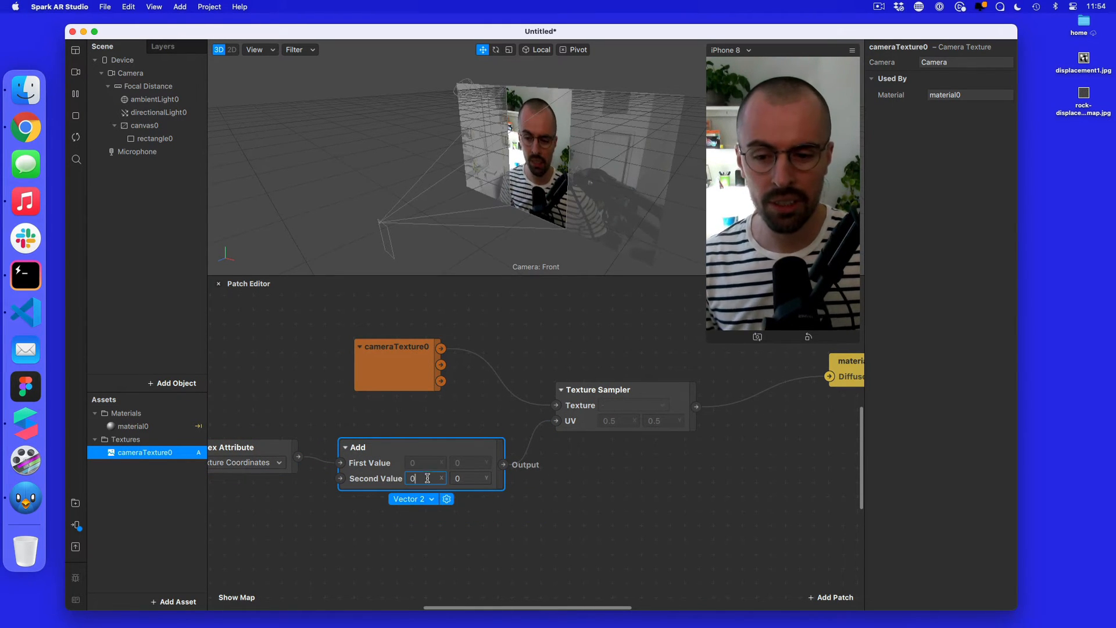
{"action": "type", "text": "0.1"}
{"action": "key", "text": "Return"}
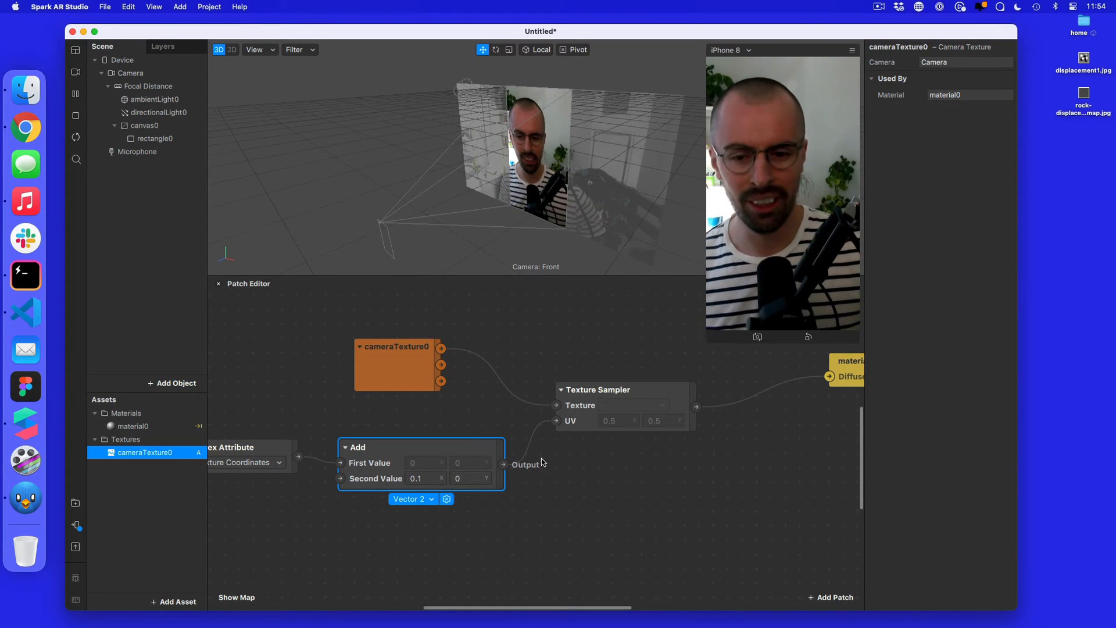
Set the Add patch's Second Value to 0.4 for X and 0.3 for Y.
{"action": "left_click", "coordinate": [422, 477]}
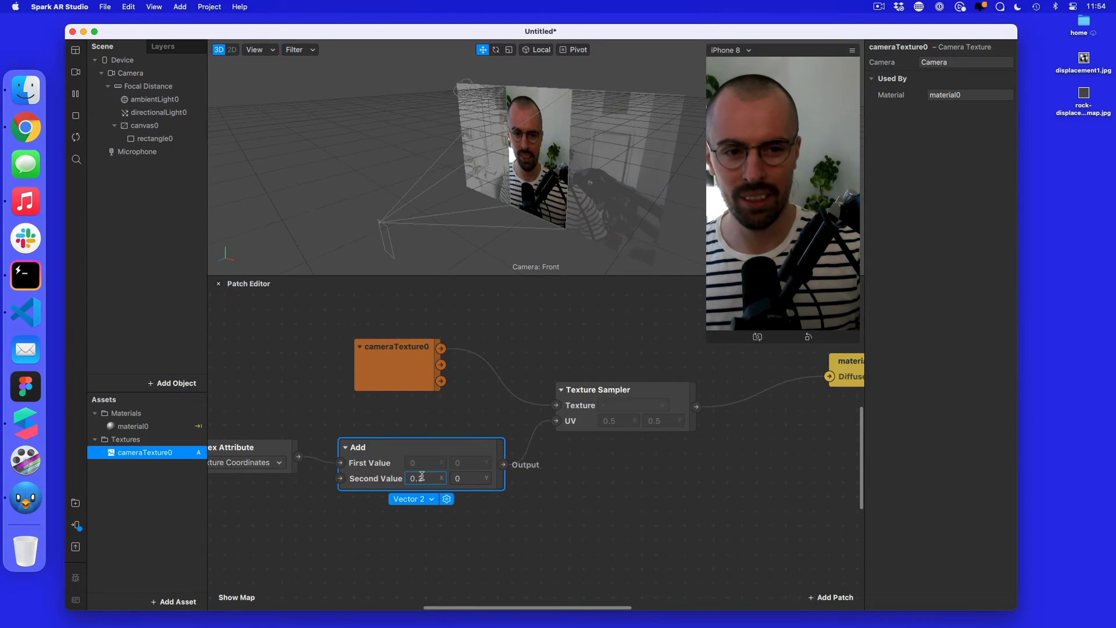
{"action": "left_click", "coordinate": [422, 476]}
{"action": "key", "text": "BackSpace"}
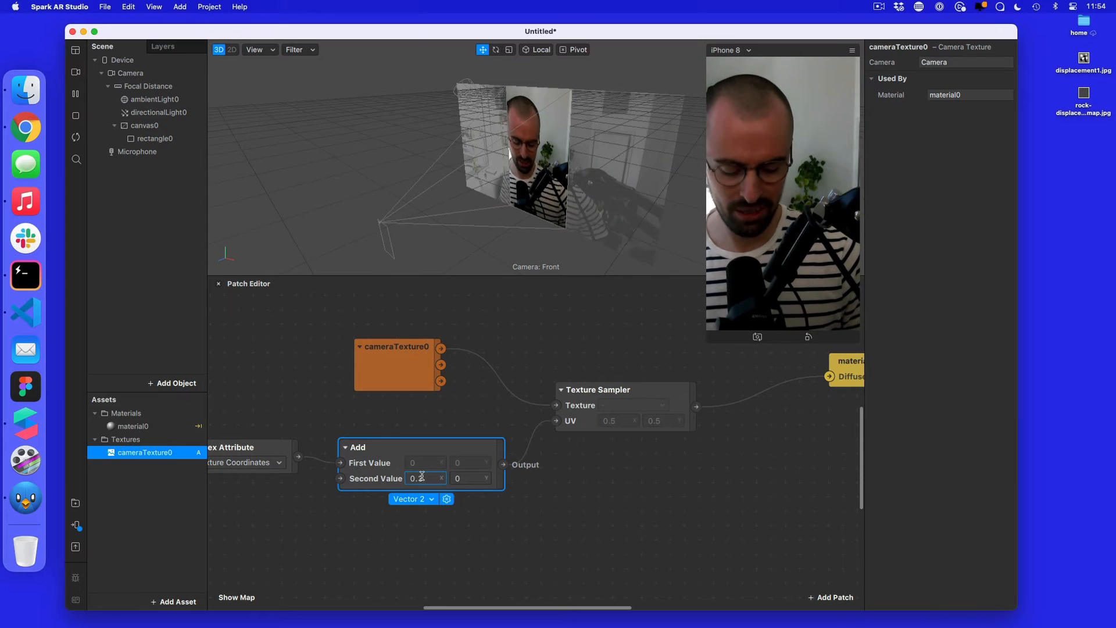
{"action": "type", "text": "4"}
{"action": "key", "text": "Return"}
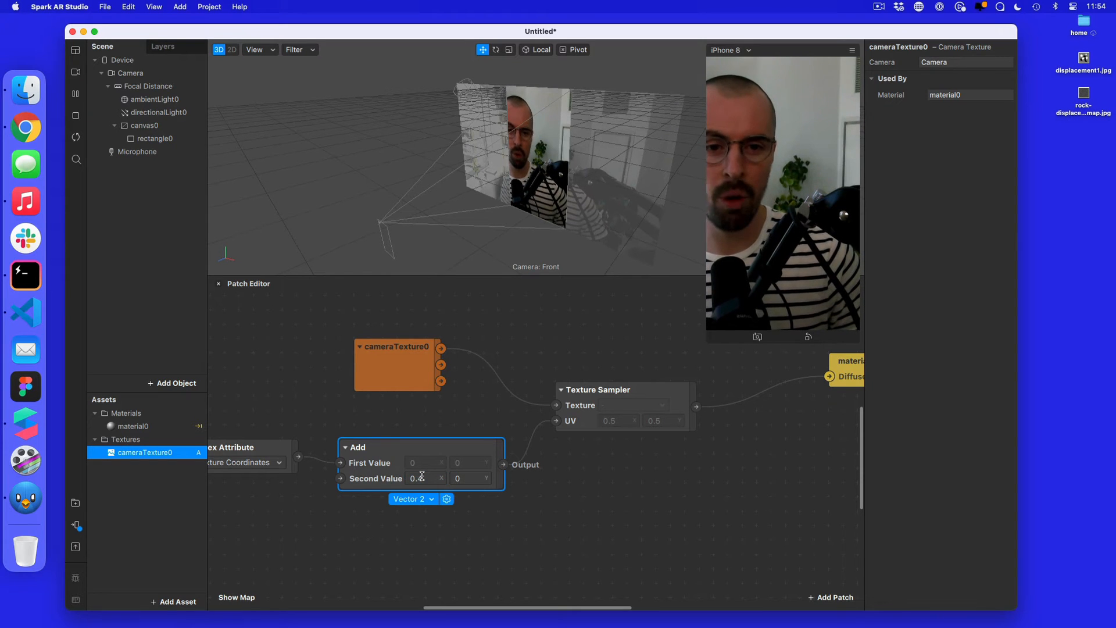
{"action": "left_click", "coordinate": [472, 478]}
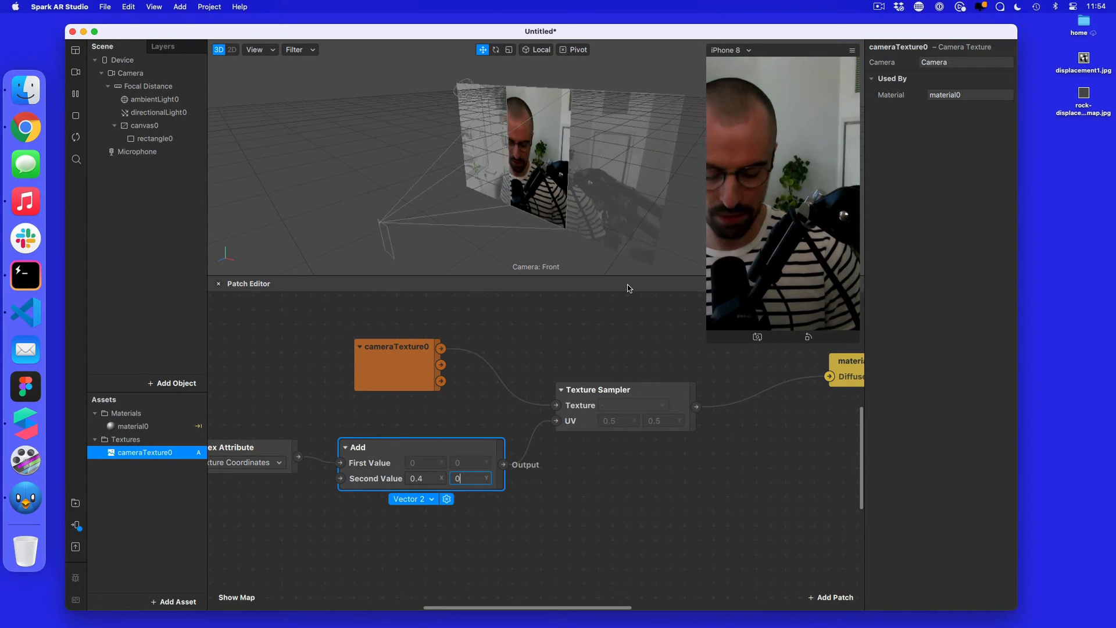
{"action": "type", "text": ".3"}
{"action": "key", "text": "Return"}
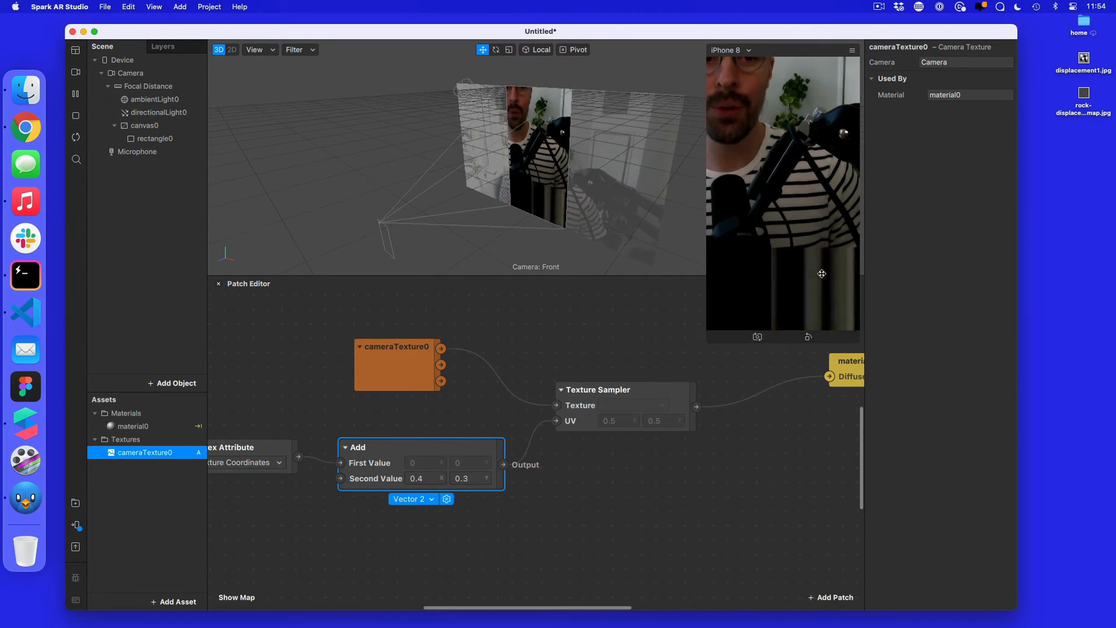
Preview the desktop images displacement1.jpg and rock-displacement-map.jpg one after the other.
{"action": "left_click", "coordinate": [1085, 60]}
{"action": "key", "text": "space"}
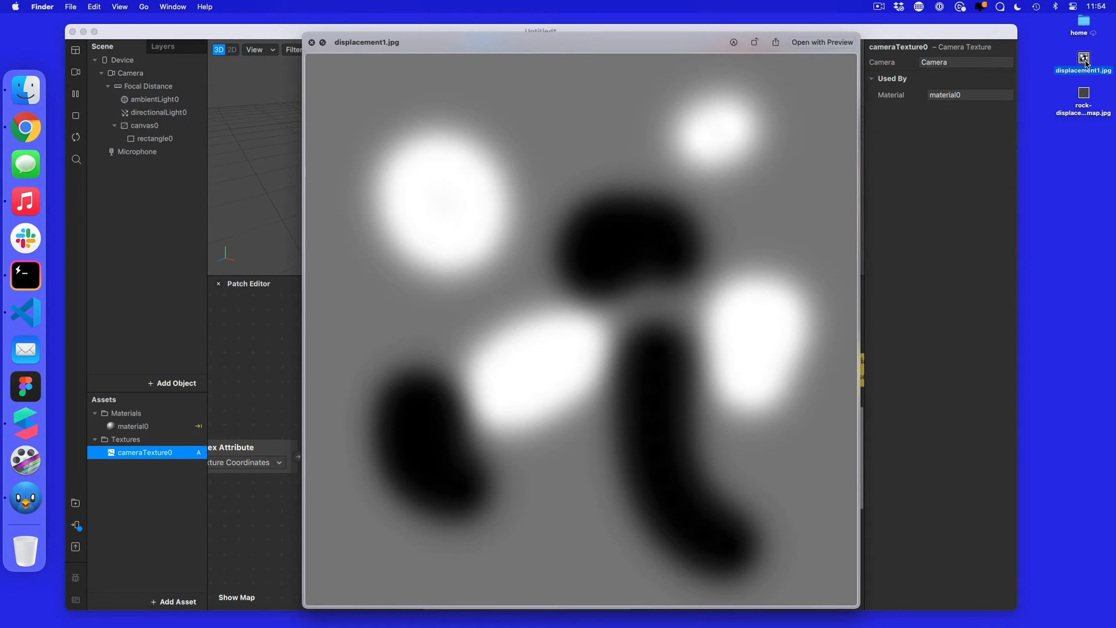
{"action": "key", "text": "space"}
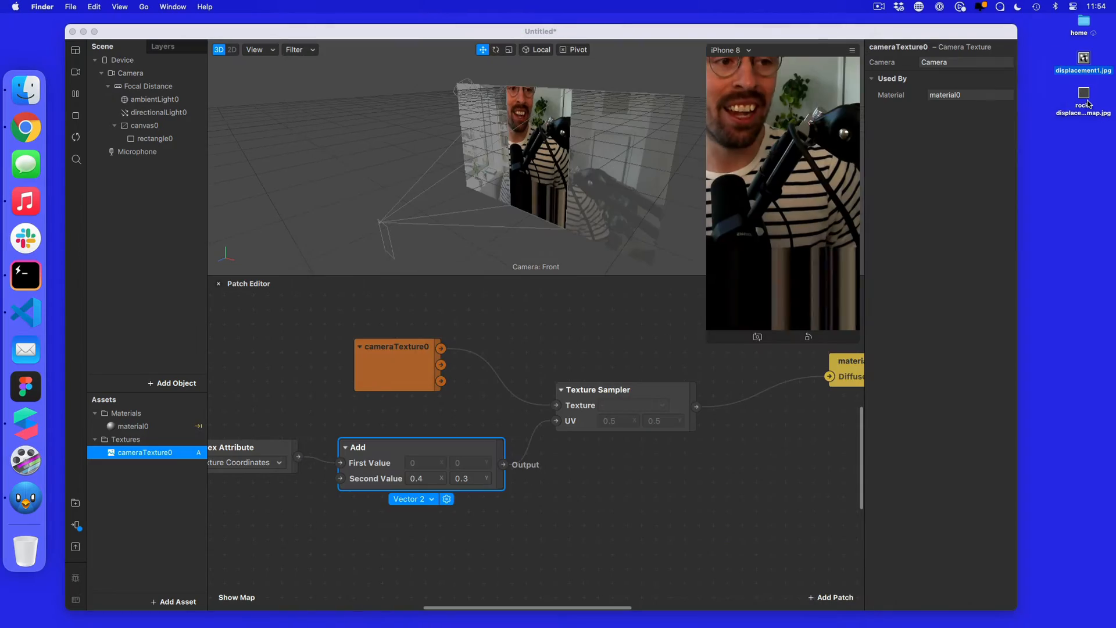
{"action": "left_click", "coordinate": [1084, 94]}
{"action": "key", "text": "space"}
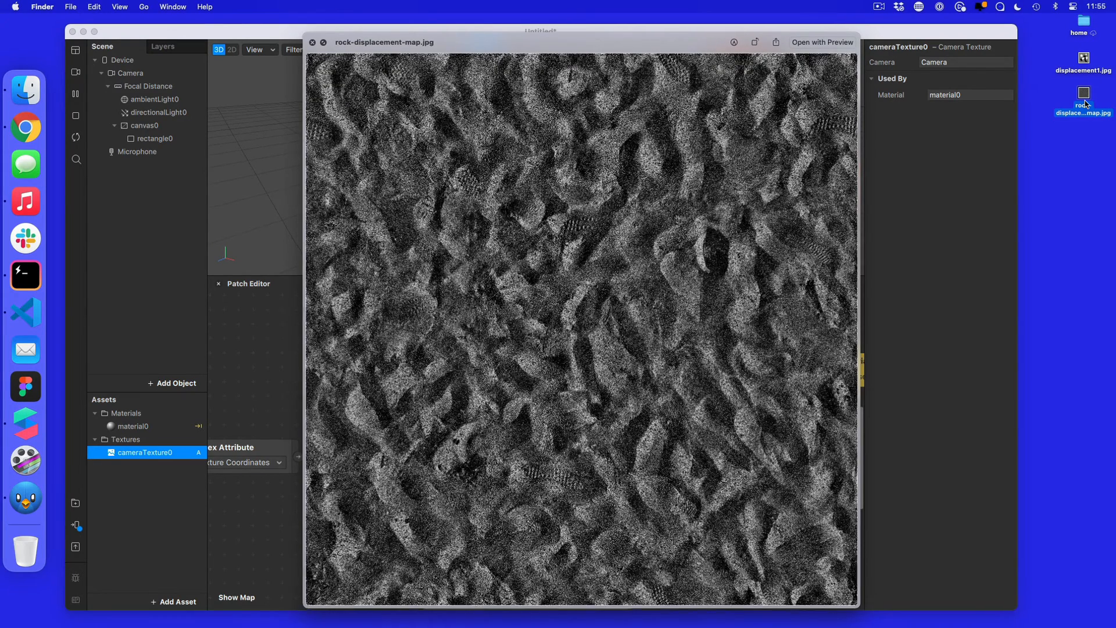
{"action": "key", "text": "space"}
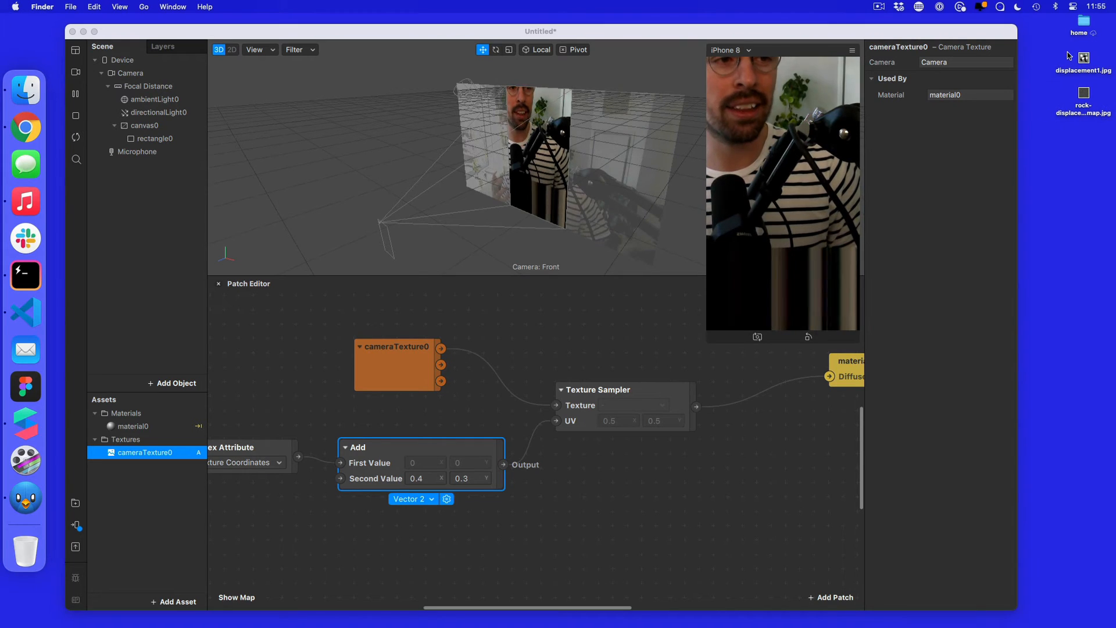
Import displacement1.jpg and rock-displacement-map.jpg from the desktop as texture assets and select the displacement1 texture.
{"action": "left_click_drag", "start_coordinate": [1069, 54], "coordinate": [138, 492]}
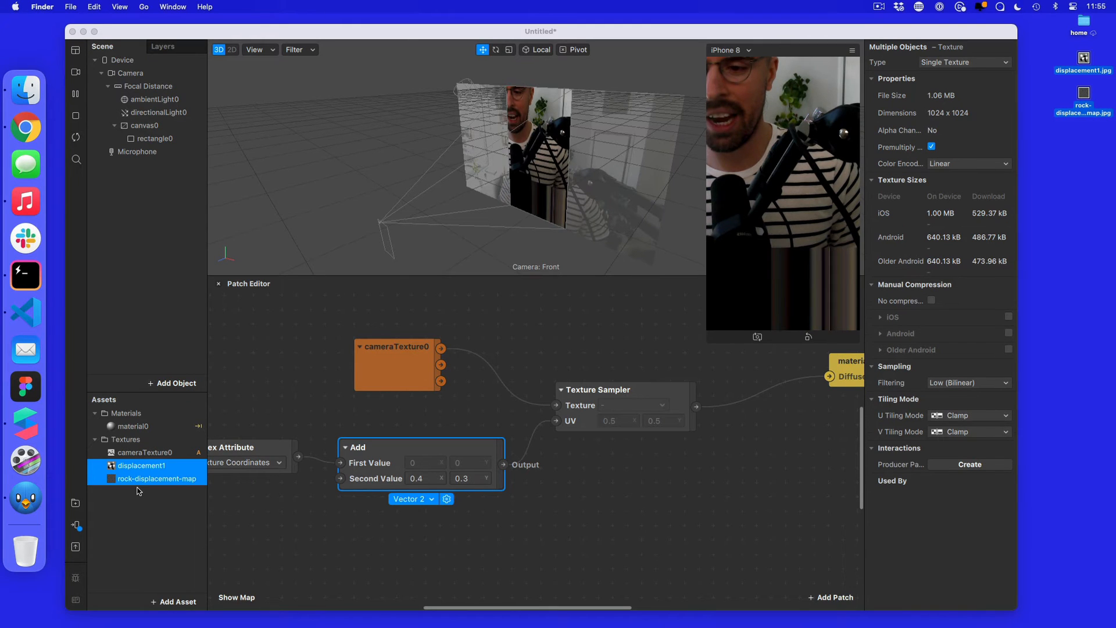
{"action": "left_click", "coordinate": [138, 494]}
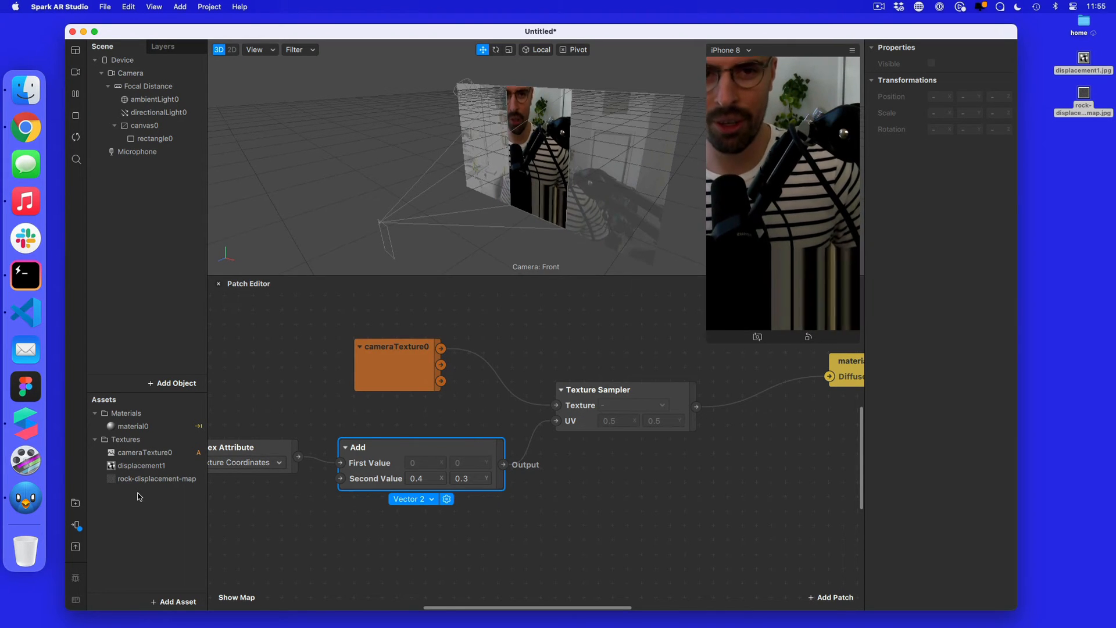
{"action": "left_click", "coordinate": [145, 466]}
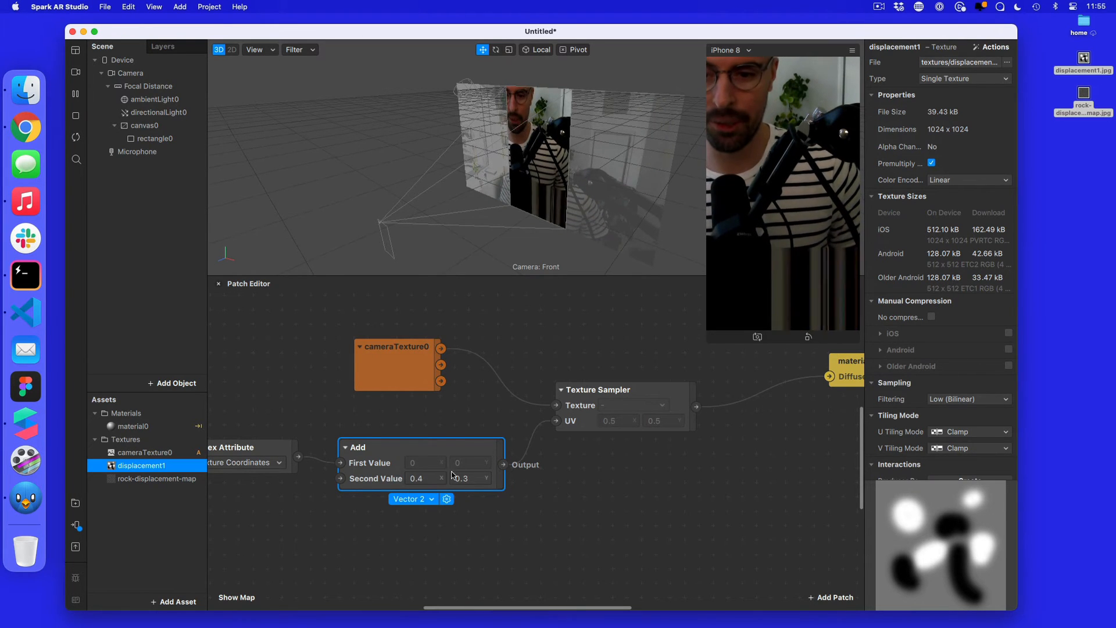
Reset both components of the Add patch's Second Value to 0.
{"action": "left_click", "coordinate": [595, 495]}
{"action": "left_click", "coordinate": [426, 479]}
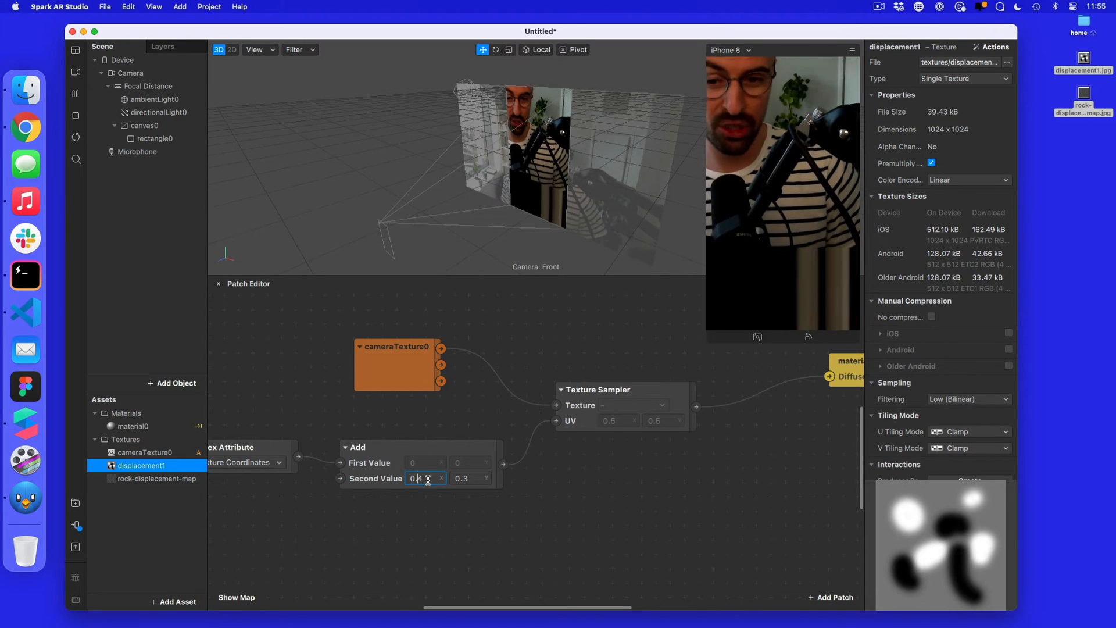
{"action": "key", "text": "Return"}
{"action": "double_click", "coordinate": [479, 478]}
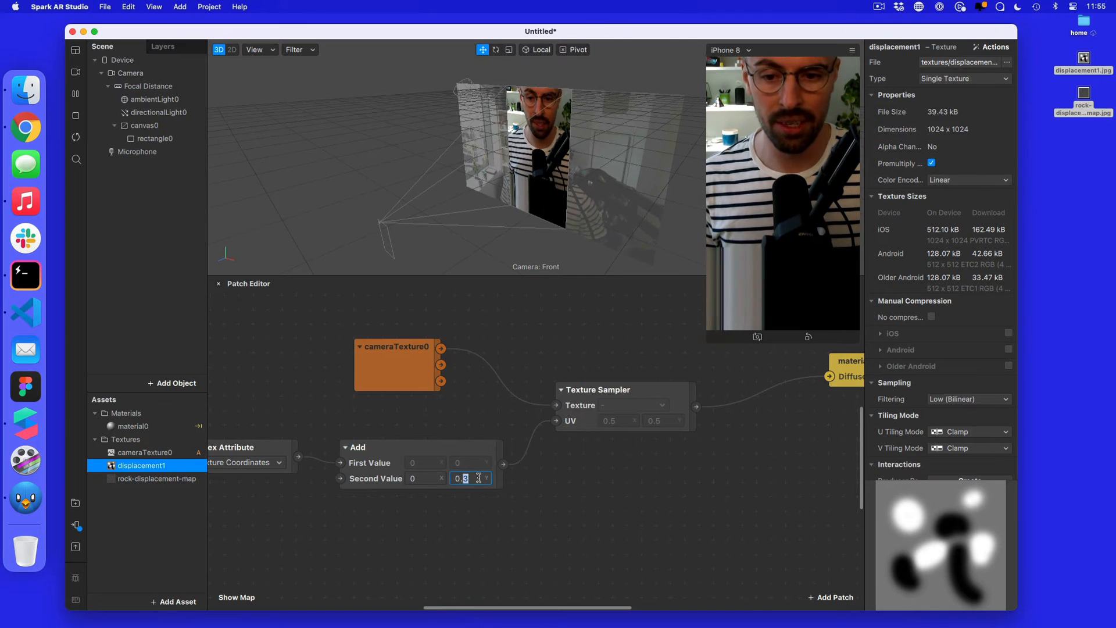
{"action": "key", "text": "BackSpace"}
{"action": "key", "text": "Return"}
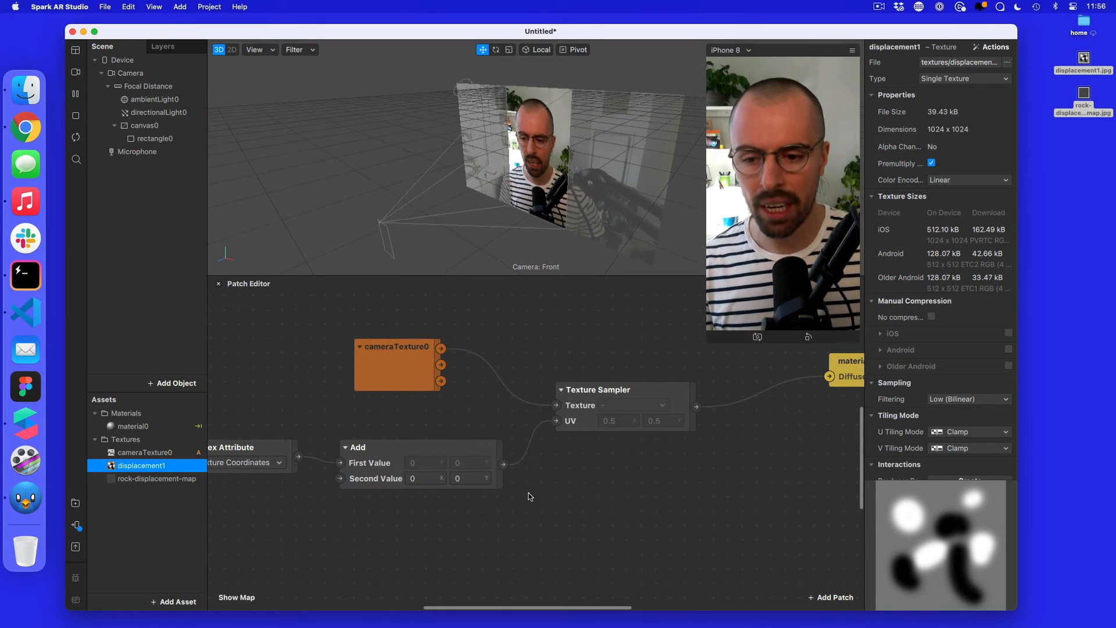
Place the displacement1 texture as a patch in the empty area below the Vertex Attribute patch.
{"action": "scroll", "coordinate": [529, 496], "scroll_direction": "left", "scroll_amount": 3}
{"action": "scroll", "coordinate": [430, 374], "scroll_direction": "right", "scroll_amount": 1}
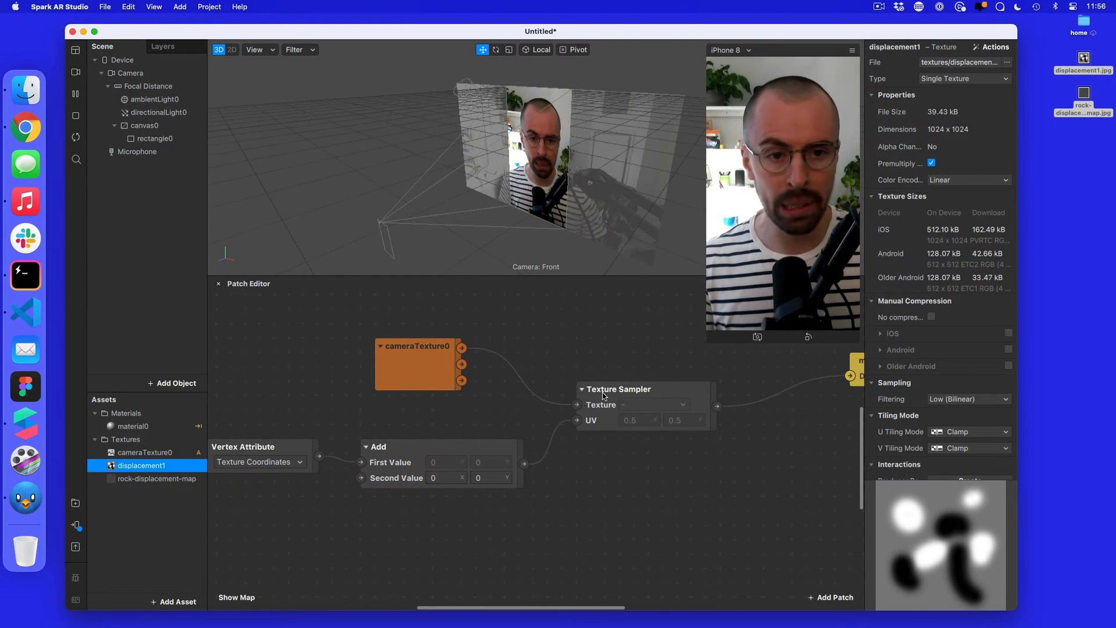
{"action": "scroll", "coordinate": [603, 393], "scroll_direction": "right", "scroll_amount": 4}
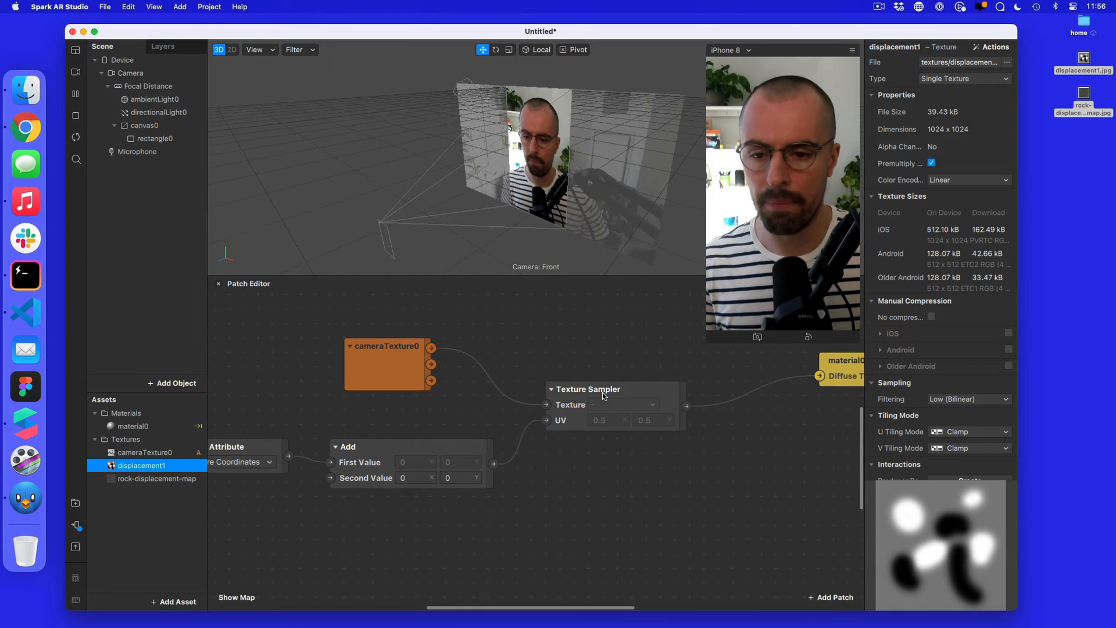
{"action": "scroll", "coordinate": [602, 393], "scroll_direction": "down", "scroll_amount": 5}
{"action": "scroll", "coordinate": [602, 392], "scroll_direction": "left", "scroll_amount": 4}
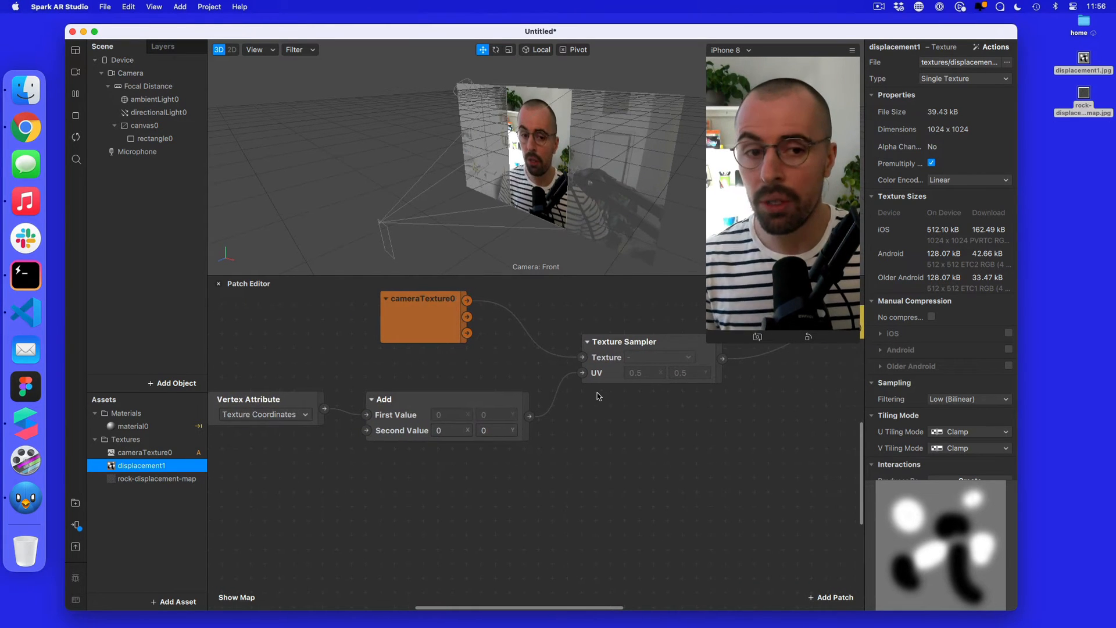
{"action": "scroll", "coordinate": [592, 397], "scroll_direction": "down", "scroll_amount": 7}
{"action": "scroll", "coordinate": [592, 397], "scroll_direction": "left", "scroll_amount": 5}
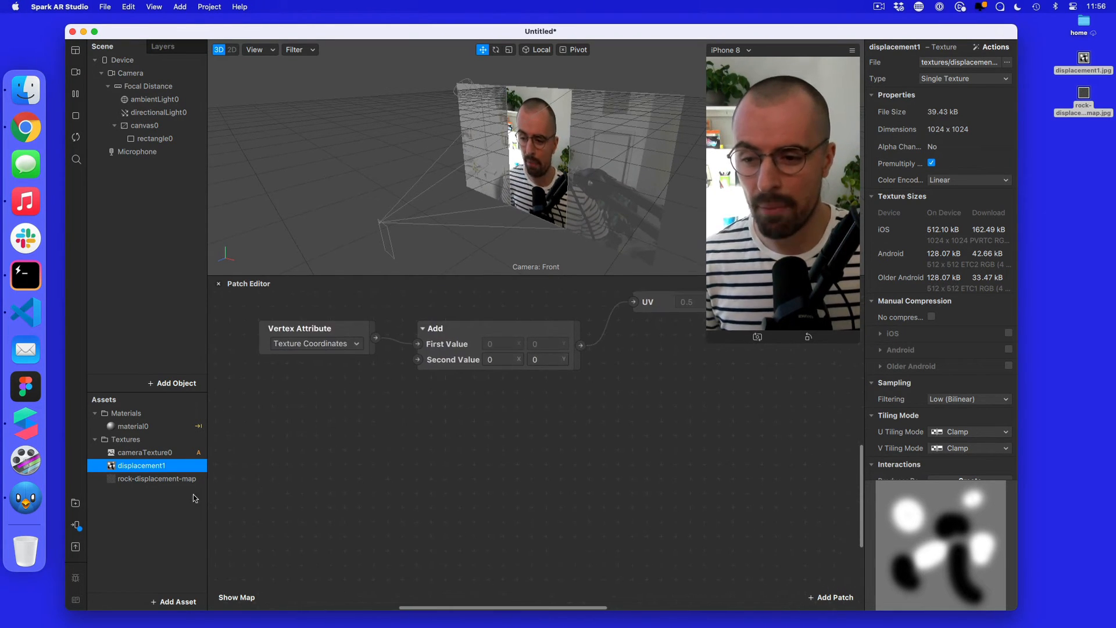
{"action": "left_click_drag", "start_coordinate": [150, 471], "coordinate": [315, 493]}
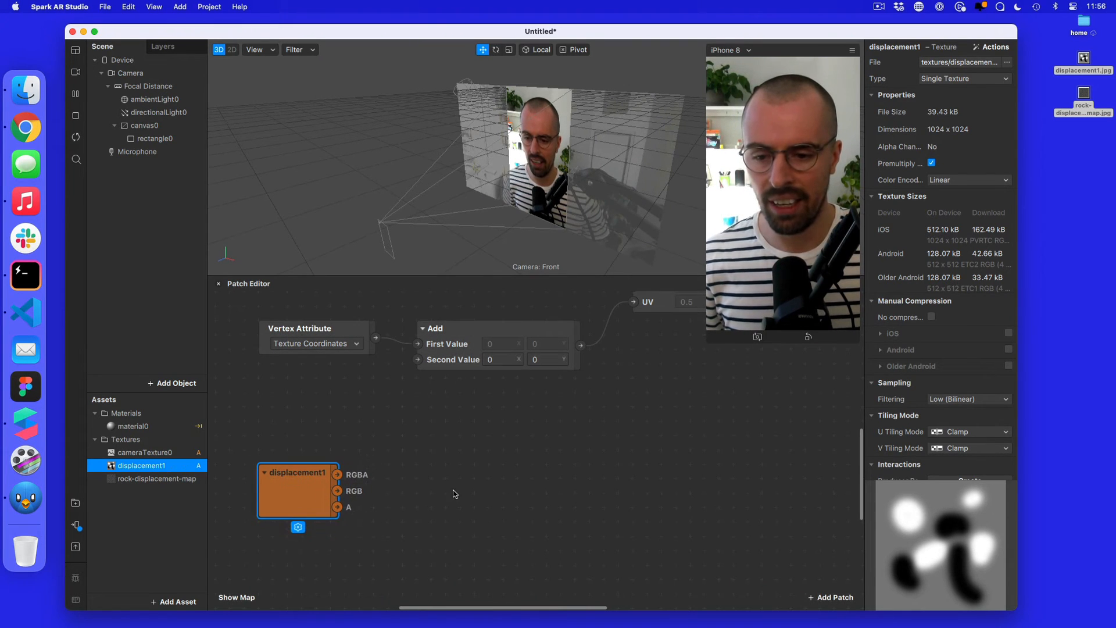
Add a Texture Sampler patch beside displacement1 and connect displacement1's RGBA output to its Texture input.
{"action": "scroll", "coordinate": [539, 483], "scroll_direction": "up", "scroll_amount": 5}
{"action": "scroll", "coordinate": [538, 484], "scroll_direction": "up", "scroll_amount": 3}
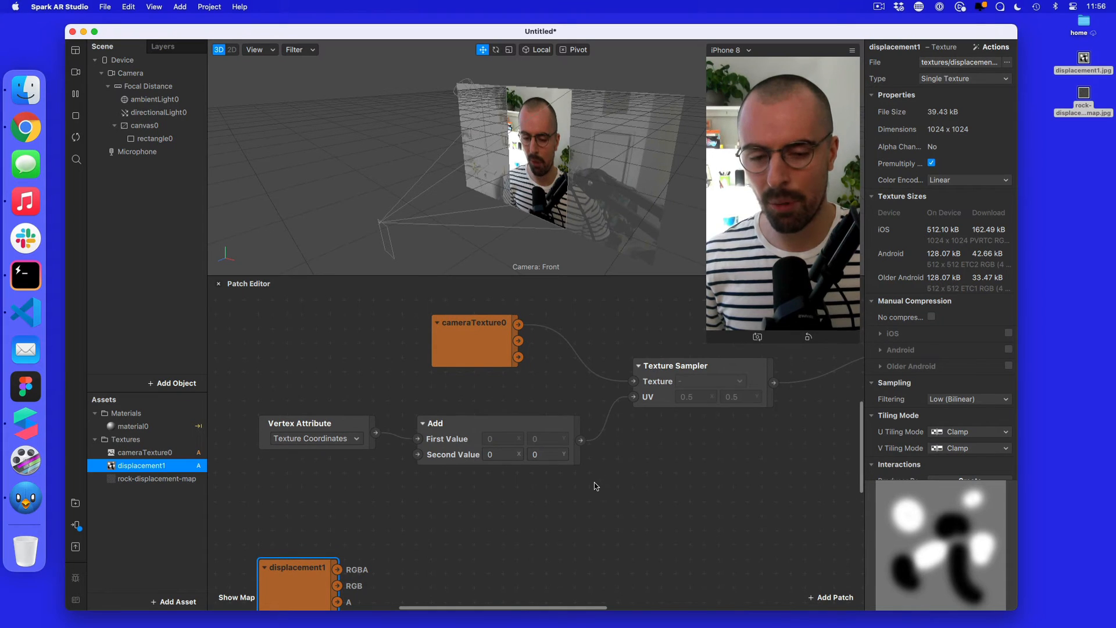
{"action": "scroll", "coordinate": [588, 484], "scroll_direction": "down", "scroll_amount": 3}
{"action": "double_click", "coordinate": [419, 484]}
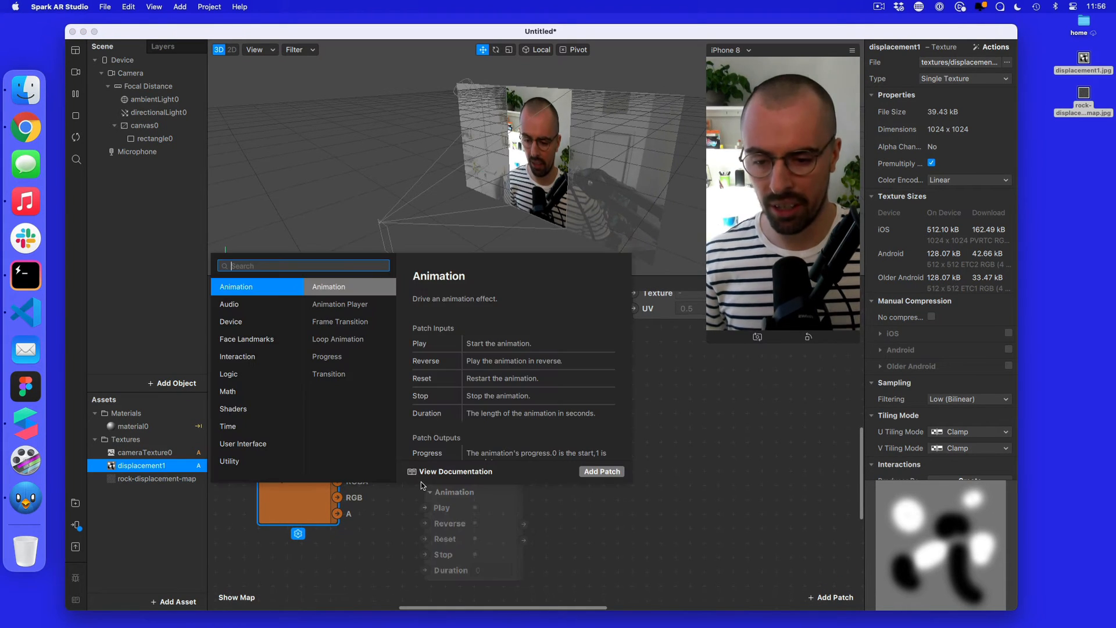
{"action": "type", "text": "texture"}
{"action": "key", "text": "Return"}
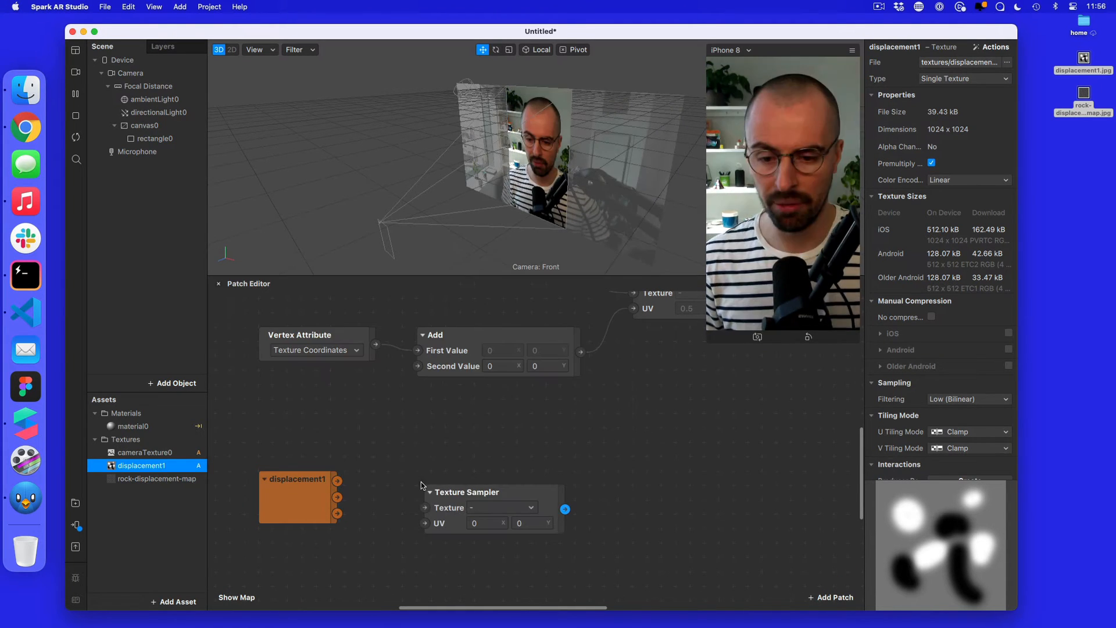
{"action": "left_click_drag", "start_coordinate": [337, 481], "coordinate": [425, 508]}
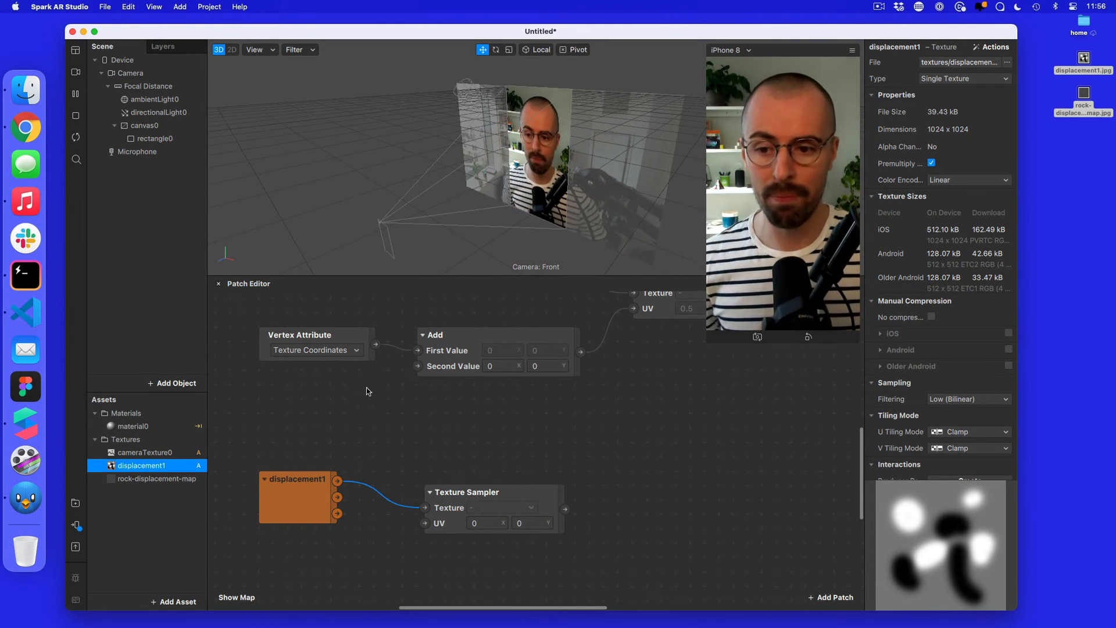
Add a Vertex Attribute patch below displacement1, set it to Texture Coordinates and connect it to the new Texture Sampler's UV input.
{"action": "scroll", "coordinate": [349, 436], "scroll_direction": "down", "scroll_amount": 3}
{"action": "double_click", "coordinate": [260, 506]}
{"action": "type", "text": "vert"}
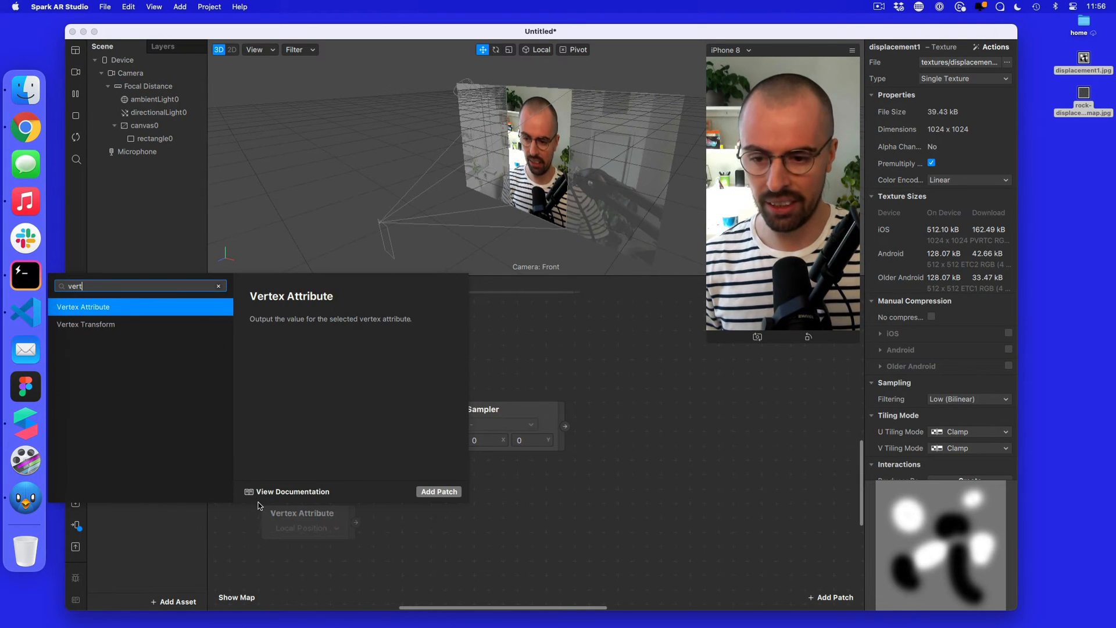
{"action": "key", "text": "Return"}
{"action": "left_click", "coordinate": [340, 526]}
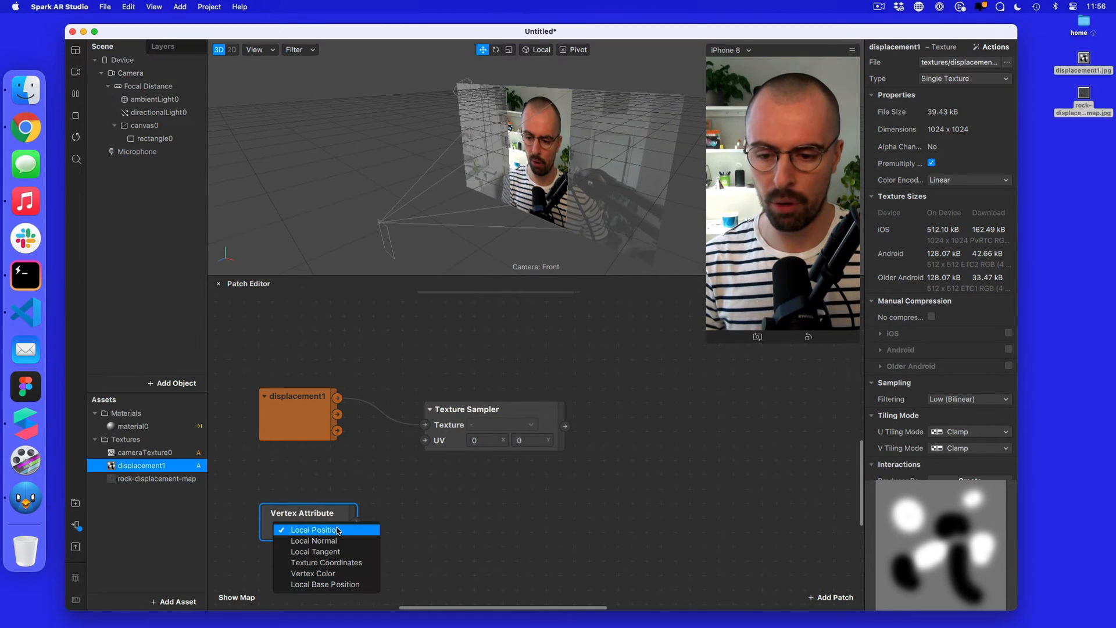
{"action": "left_click", "coordinate": [341, 562]}
{"action": "left_click_drag", "start_coordinate": [329, 507], "coordinate": [425, 441]}
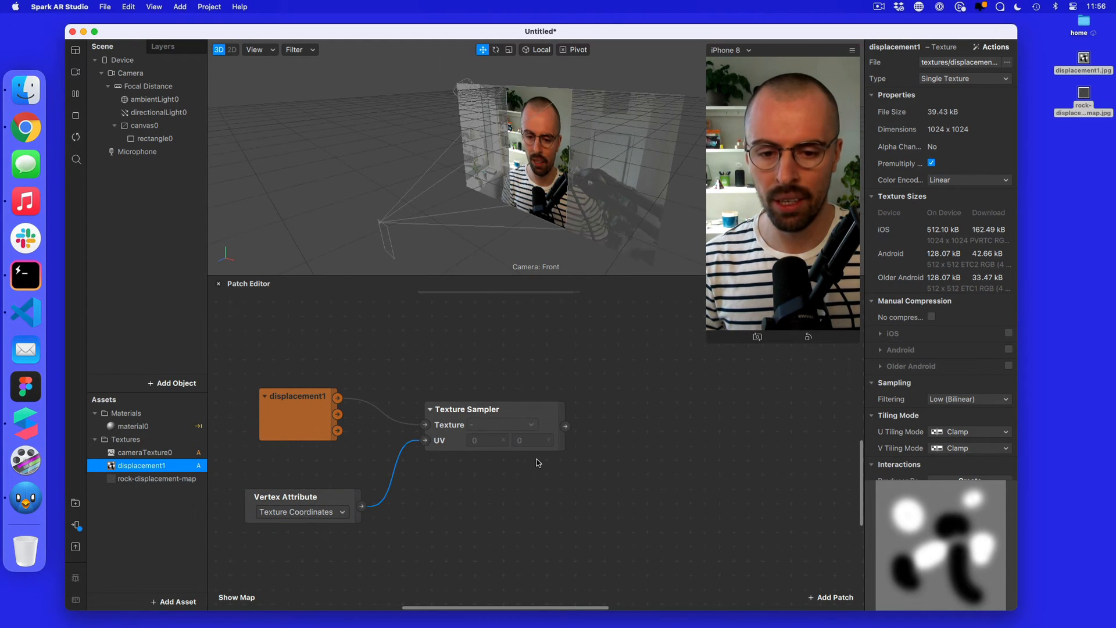
Add a Color Space patch fed by the displacement Texture Sampler's output and line it up beside the sampler.
{"action": "left_click", "coordinate": [565, 428]}
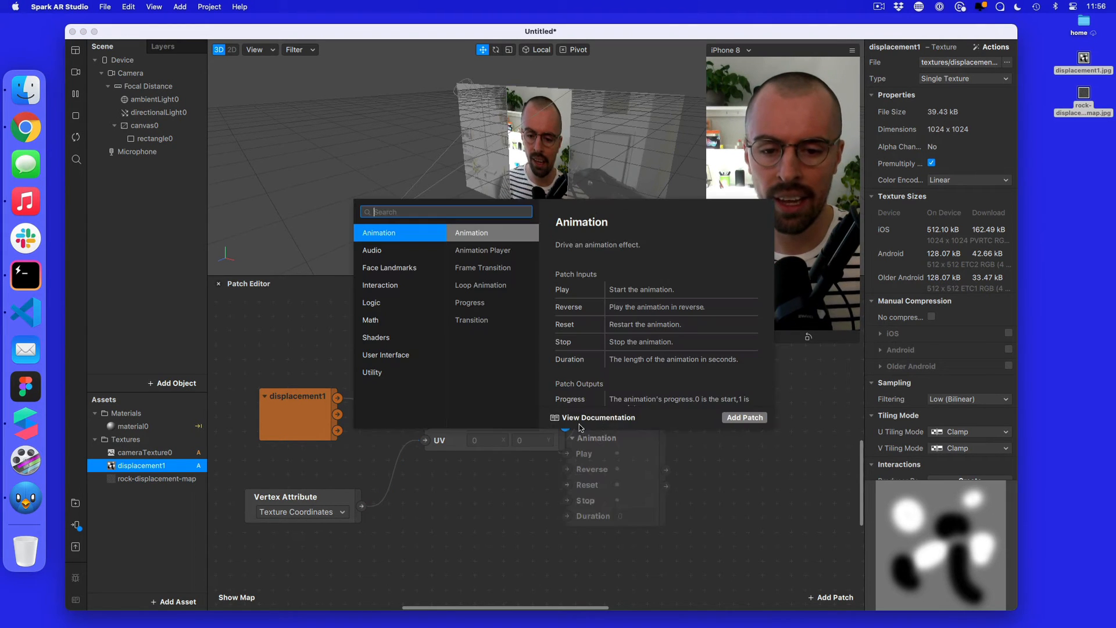
{"action": "key", "text": "Escape"}
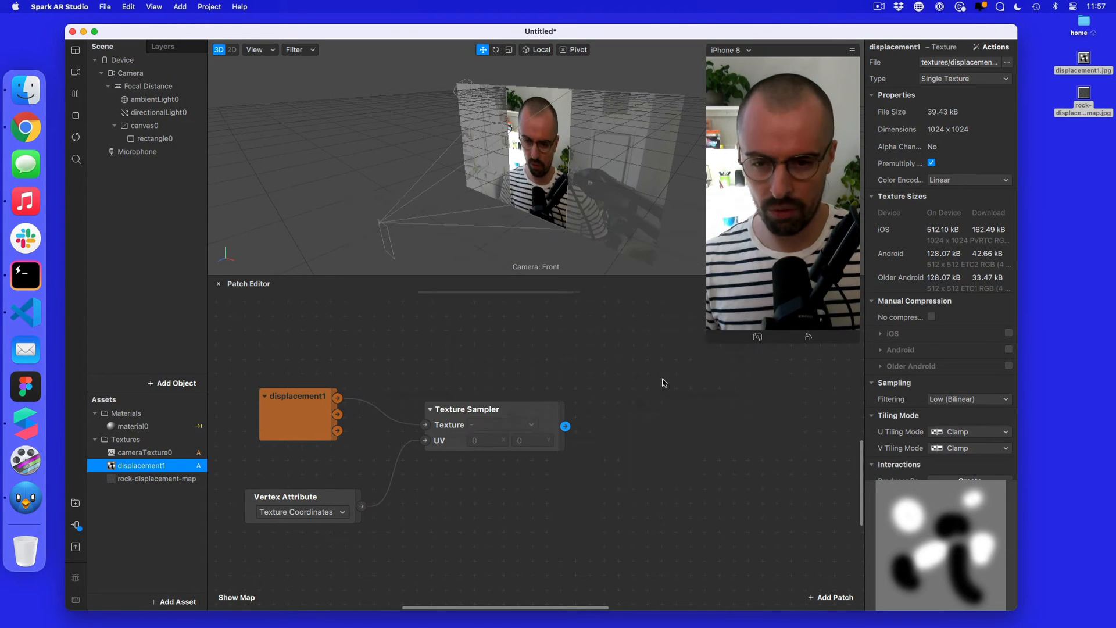
{"action": "right_click", "coordinate": [593, 419]}
{"action": "type", "text": "color"}
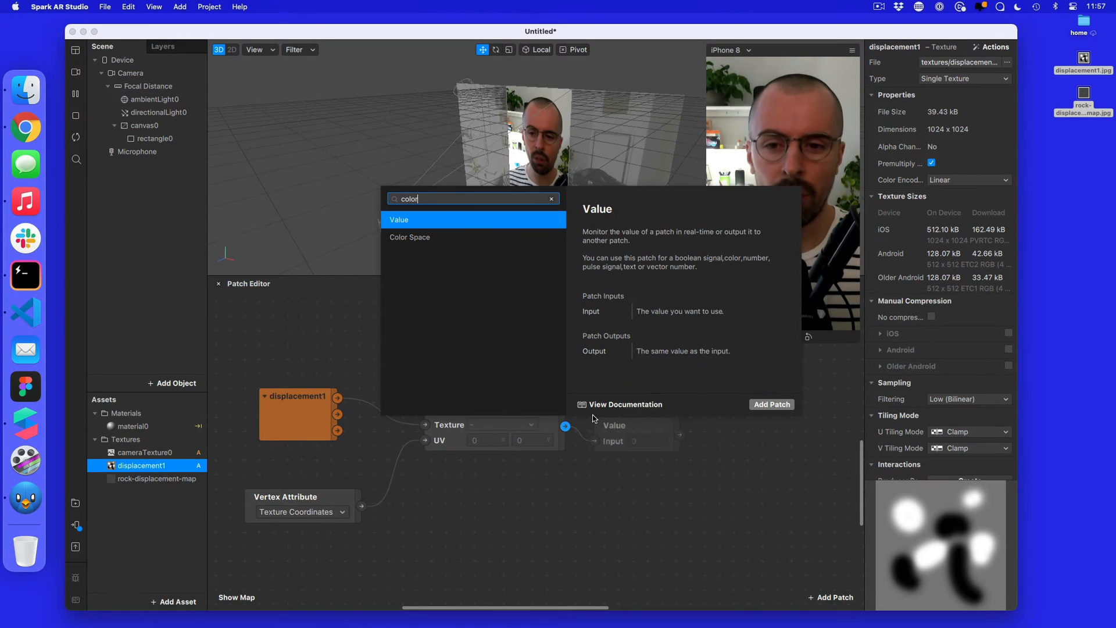
{"action": "key", "text": "Down"}
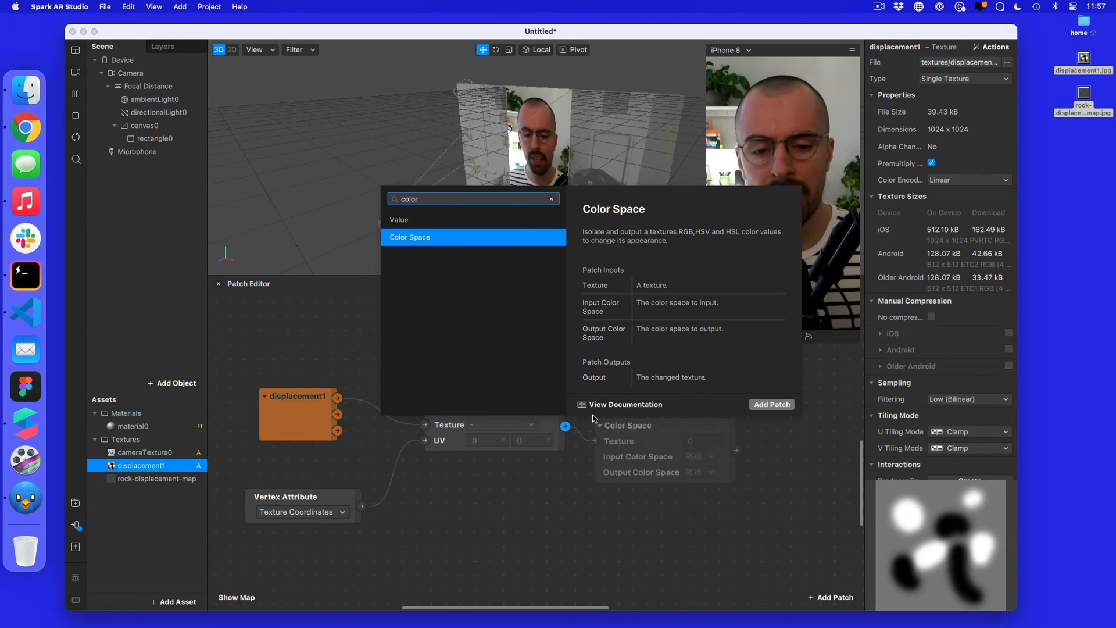
{"action": "key", "text": "Return"}
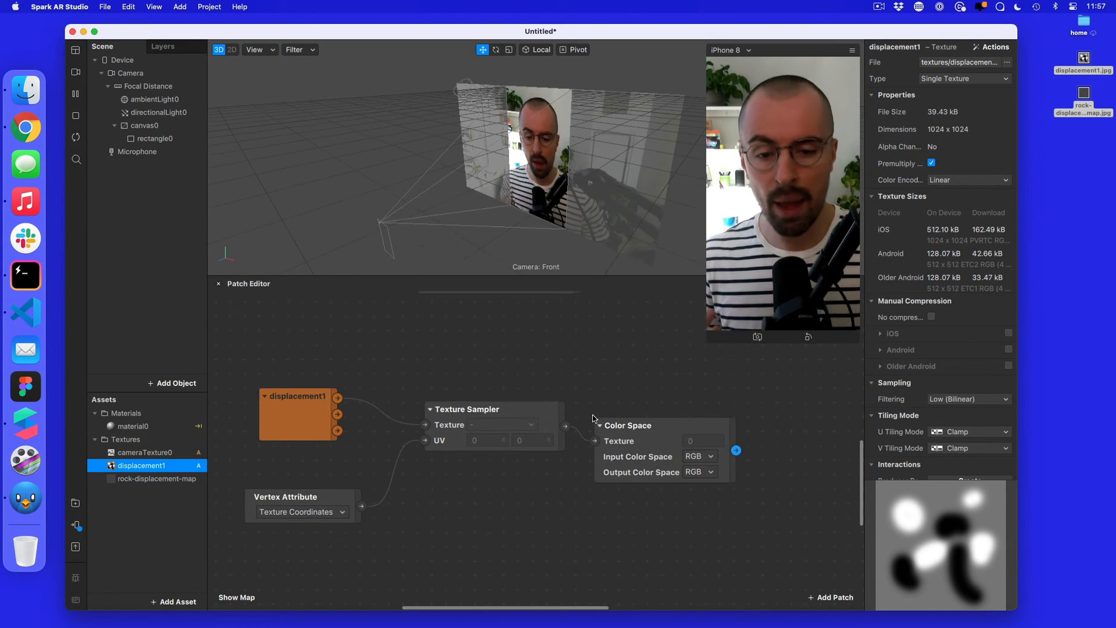
{"action": "left_click_drag", "start_coordinate": [593, 418], "coordinate": [589, 404]}
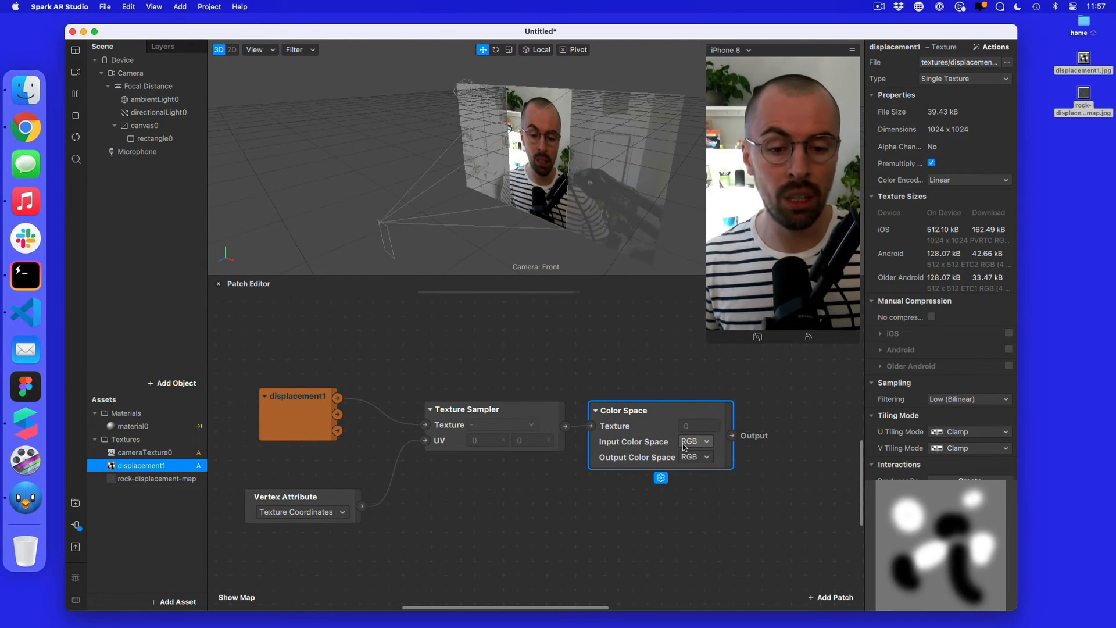
Set the Color Space patch's output color space to HSL, keeping RGB as its input.
{"action": "left_click", "coordinate": [691, 457]}
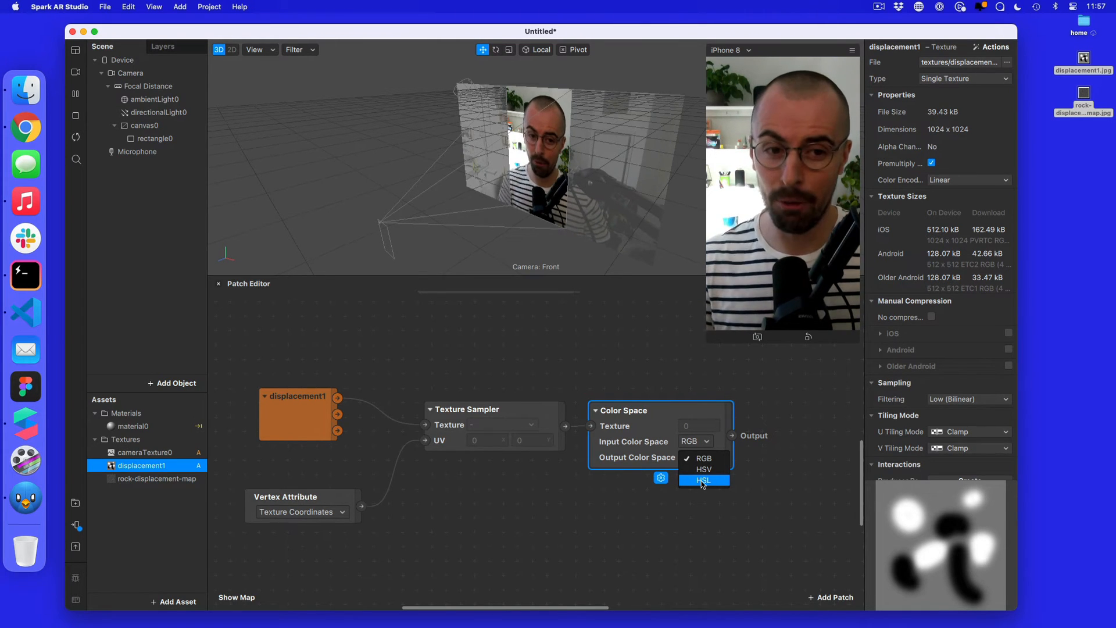
{"action": "left_click", "coordinate": [703, 480]}
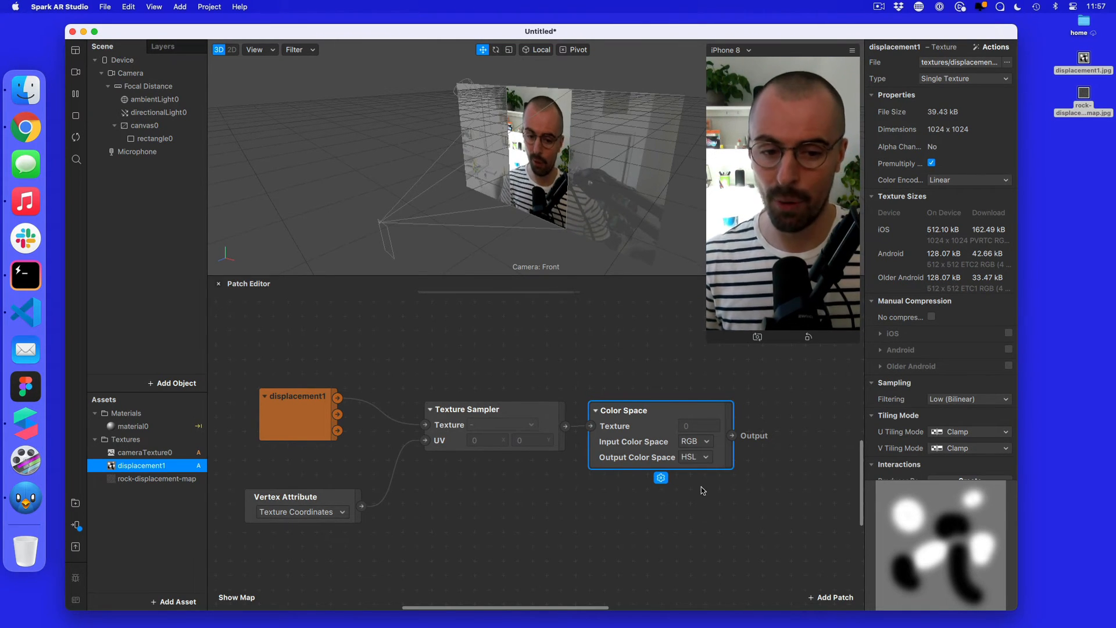
{"action": "left_click_drag", "start_coordinate": [694, 545], "coordinate": [288, 393]}
Add an Unpack patch fed by the Color Space output and line it up beside the Color Space patch.
{"action": "scroll", "coordinate": [598, 442], "scroll_direction": "right", "scroll_amount": 5}
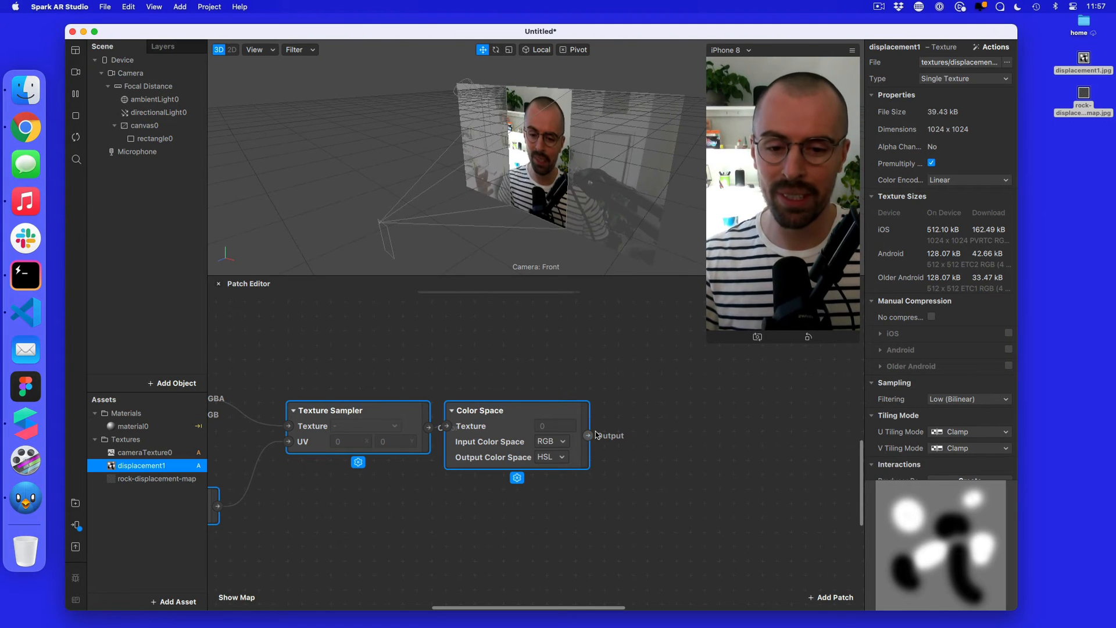
{"action": "left_click_drag", "start_coordinate": [588, 437], "coordinate": [627, 419]}
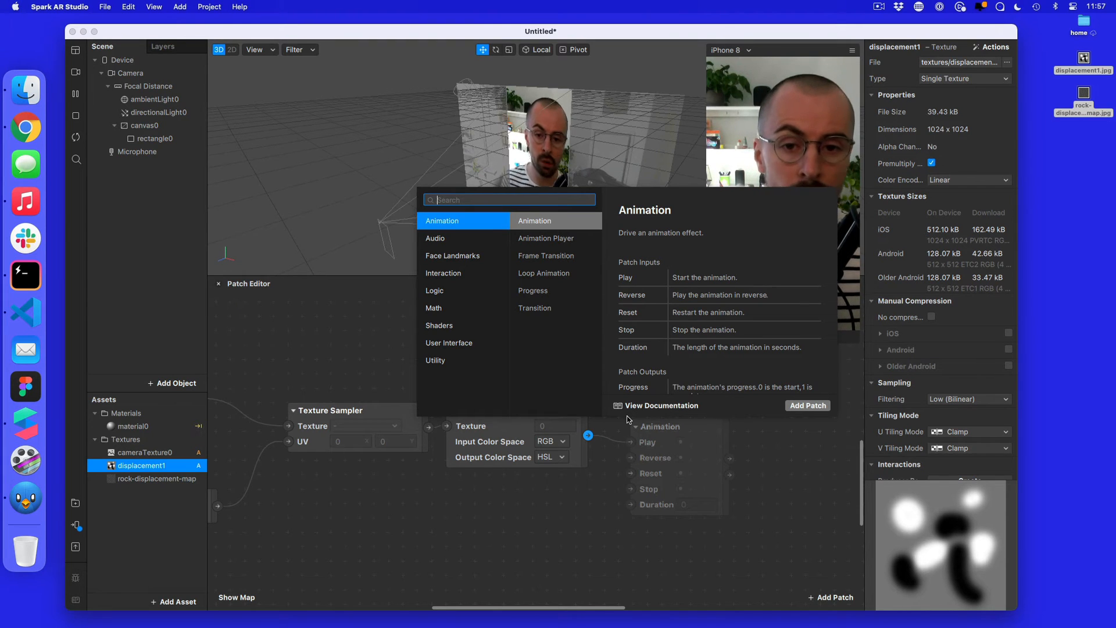
{"action": "type", "text": "unpac"}
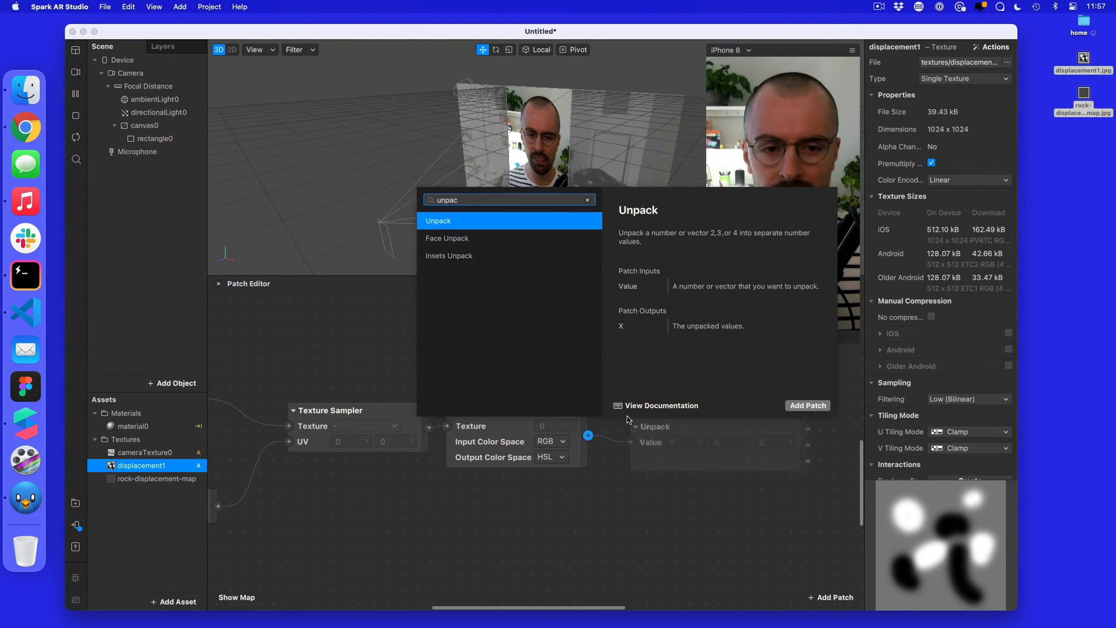
{"action": "key", "text": "Return"}
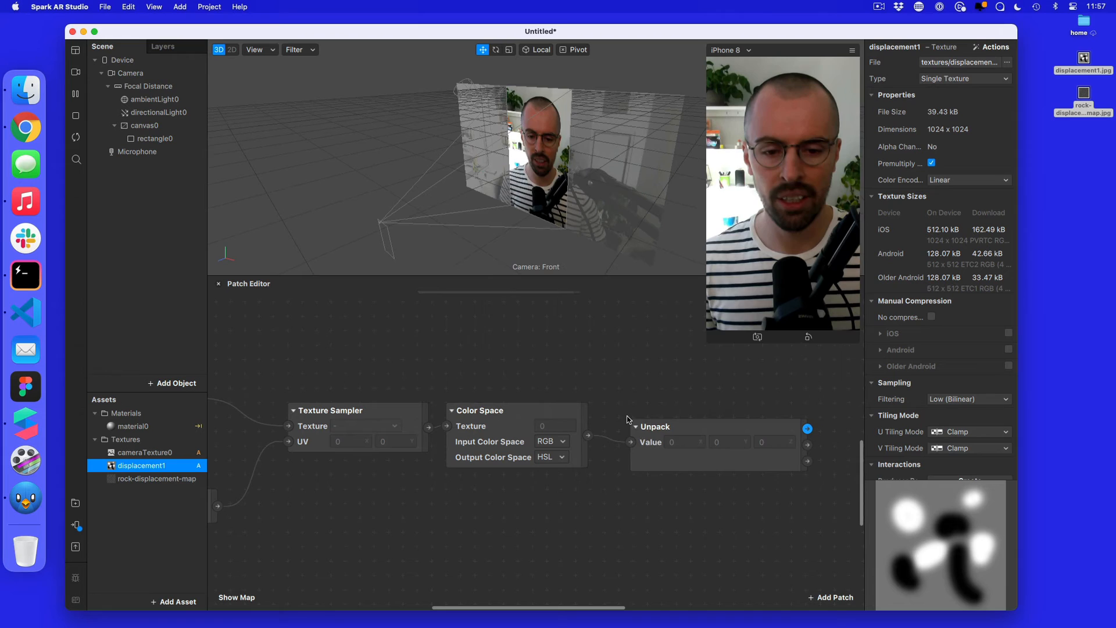
{"action": "left_click", "coordinate": [678, 428]}
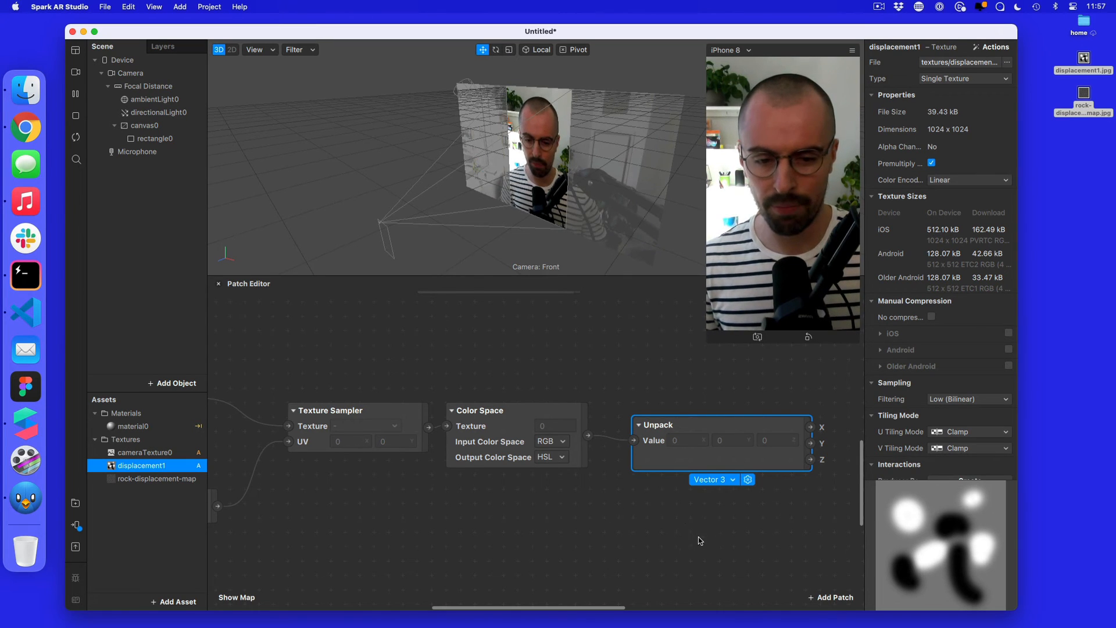
Move the whole displacement patch chain, from displacement1 through Unpack, further left to free the space below the Add patch.
{"action": "left_click_drag", "start_coordinate": [699, 536], "coordinate": [332, 427]}
{"action": "scroll", "coordinate": [615, 487], "scroll_direction": "left", "scroll_amount": 3}
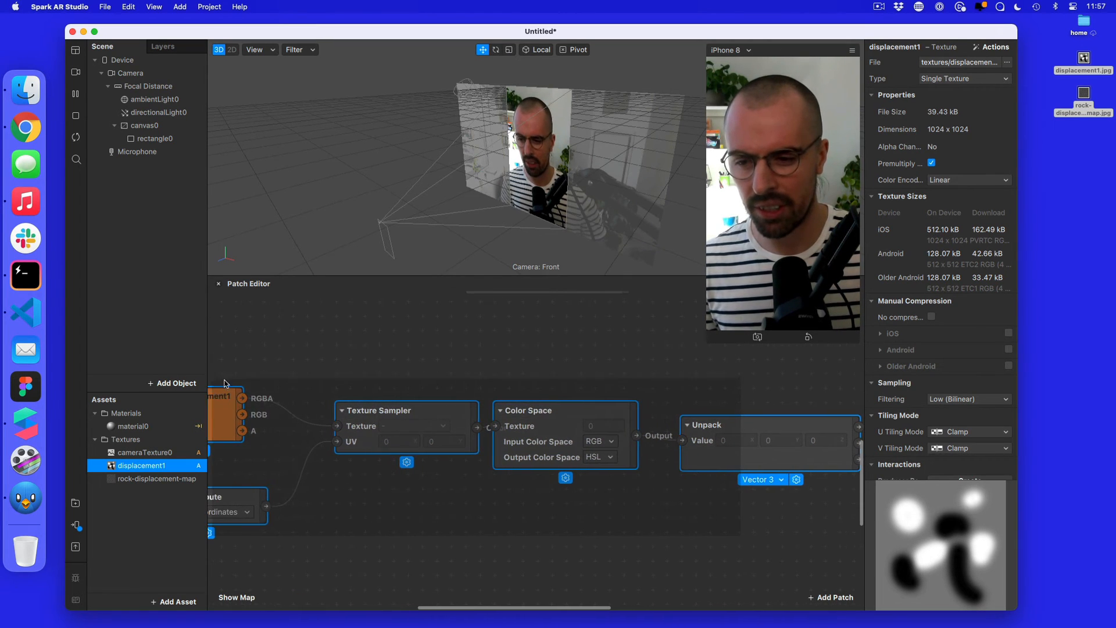
{"action": "scroll", "coordinate": [615, 487], "scroll_direction": "right", "scroll_amount": 10}
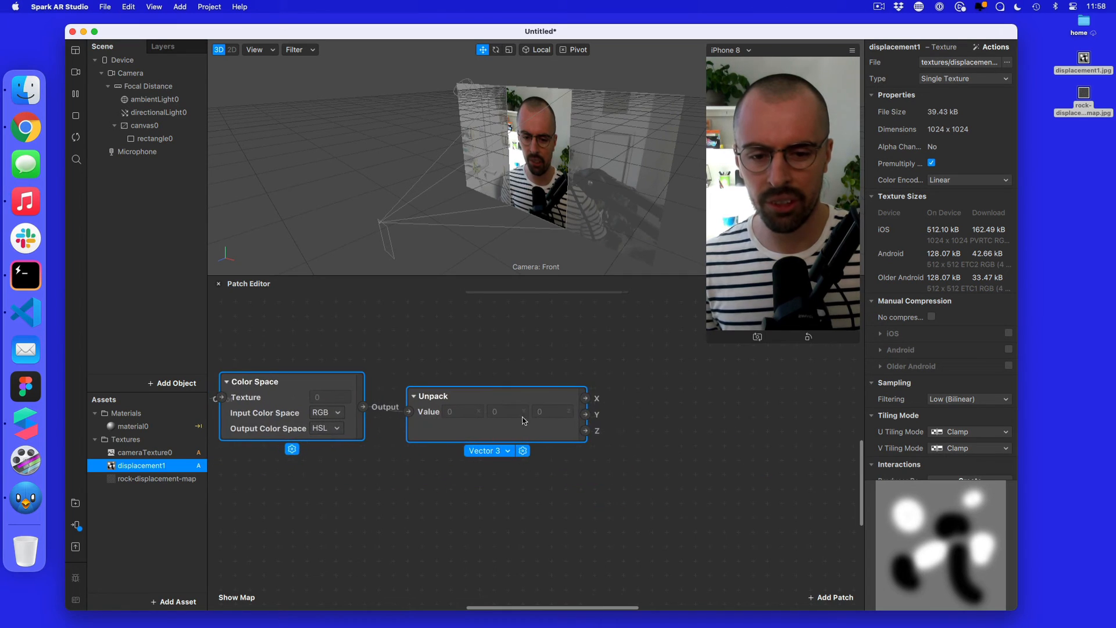
{"action": "scroll", "coordinate": [639, 492], "scroll_direction": "up", "scroll_amount": 5}
{"action": "scroll", "coordinate": [639, 490], "scroll_direction": "down", "scroll_amount": 2}
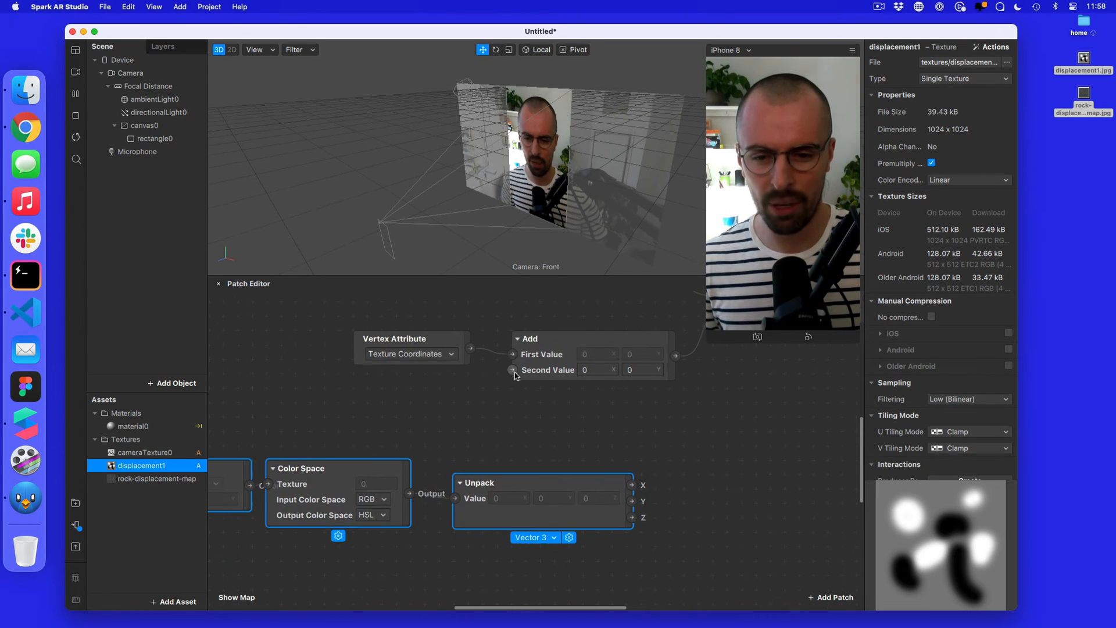
{"action": "left_click_drag", "start_coordinate": [550, 485], "coordinate": [297, 502]}
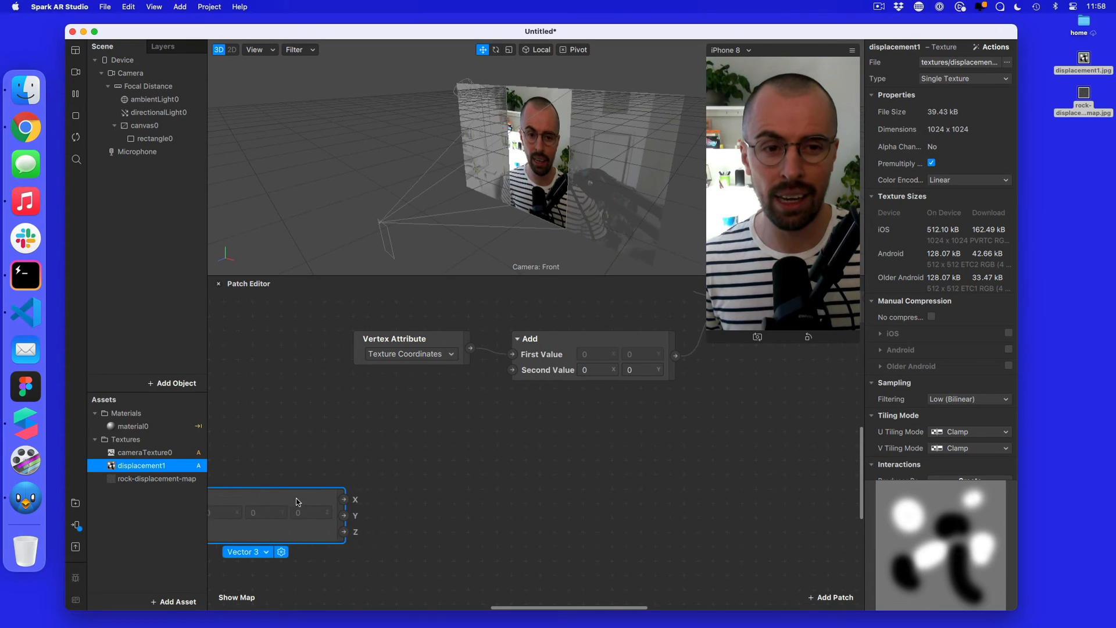
{"action": "left_click", "coordinate": [474, 523]}
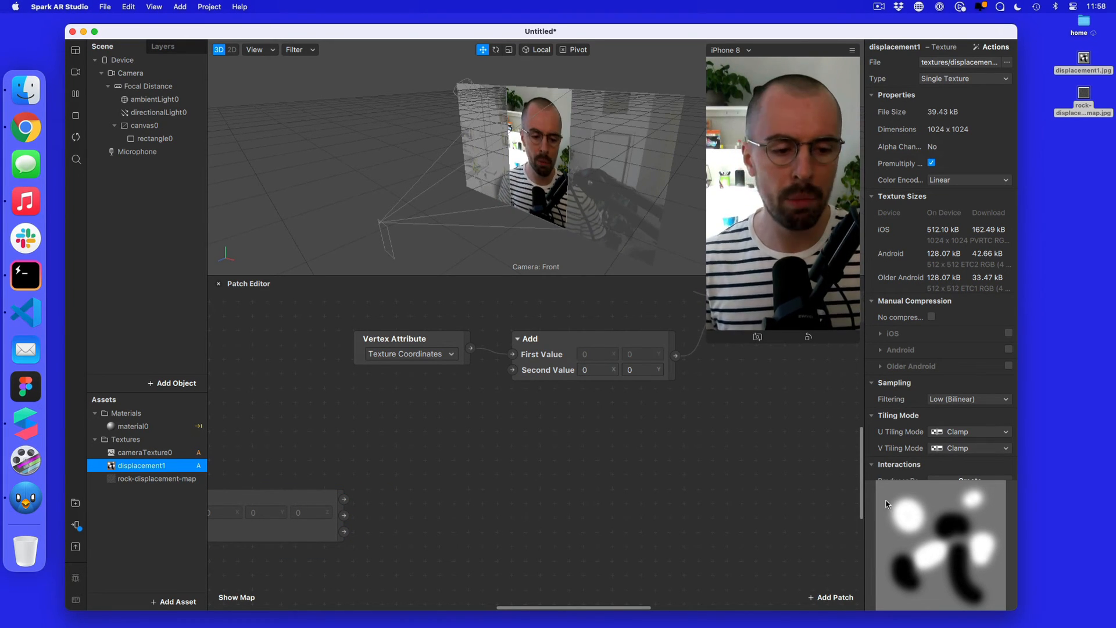
Add a Pack patch fed by Unpack's Z output and line it up beside the Unpack patch.
{"action": "left_click_drag", "start_coordinate": [343, 533], "coordinate": [407, 501]}
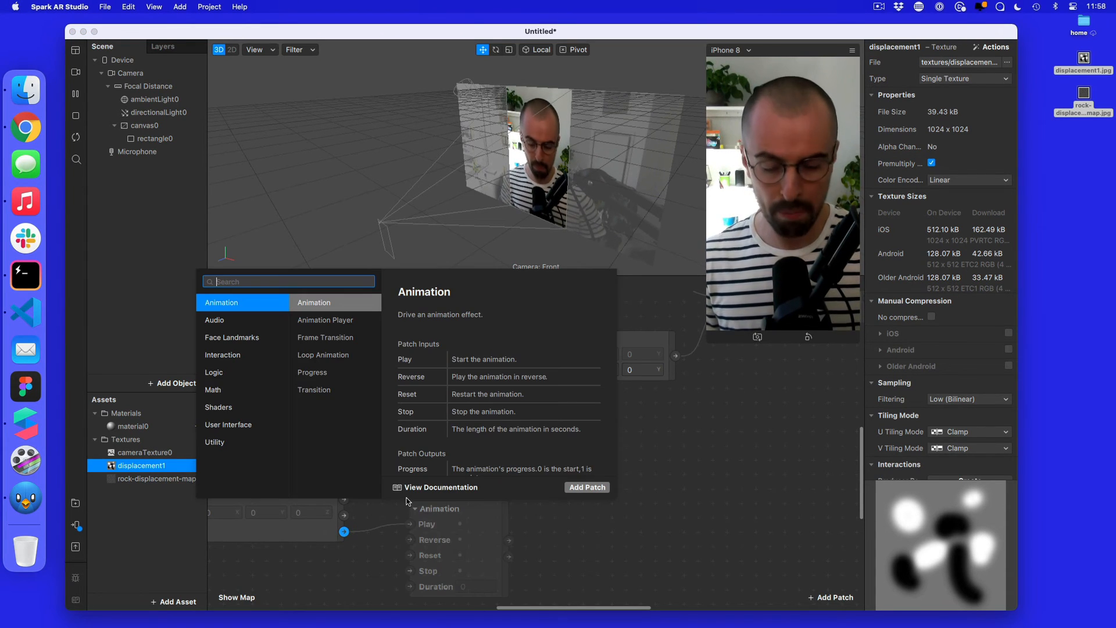
{"action": "type", "text": "pack"}
{"action": "key", "text": "Return"}
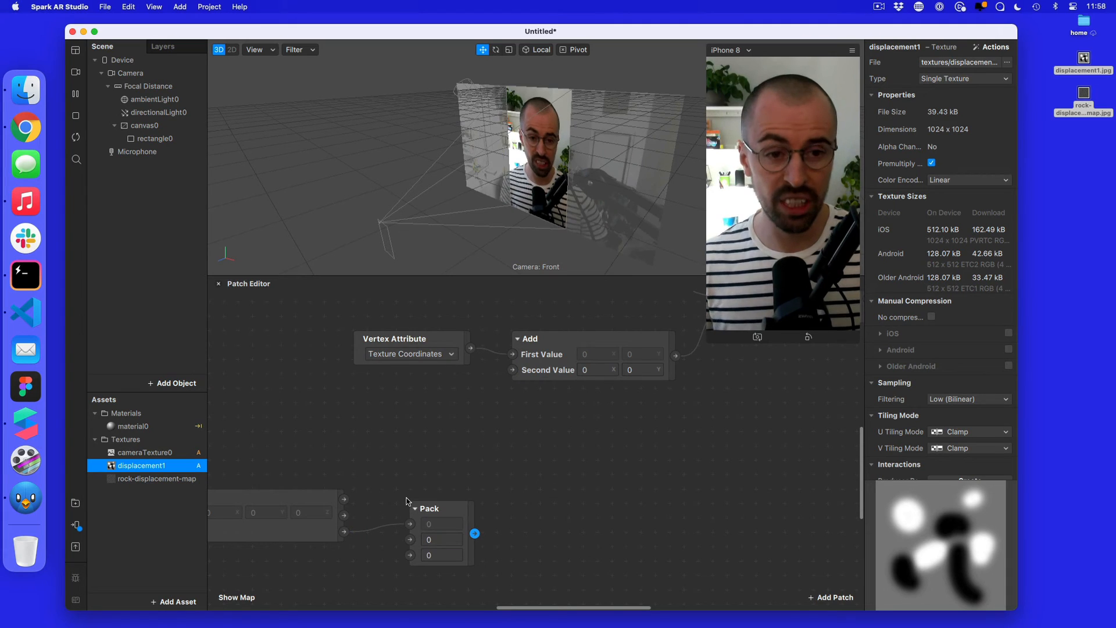
{"action": "left_click_drag", "start_coordinate": [433, 506], "coordinate": [435, 495]}
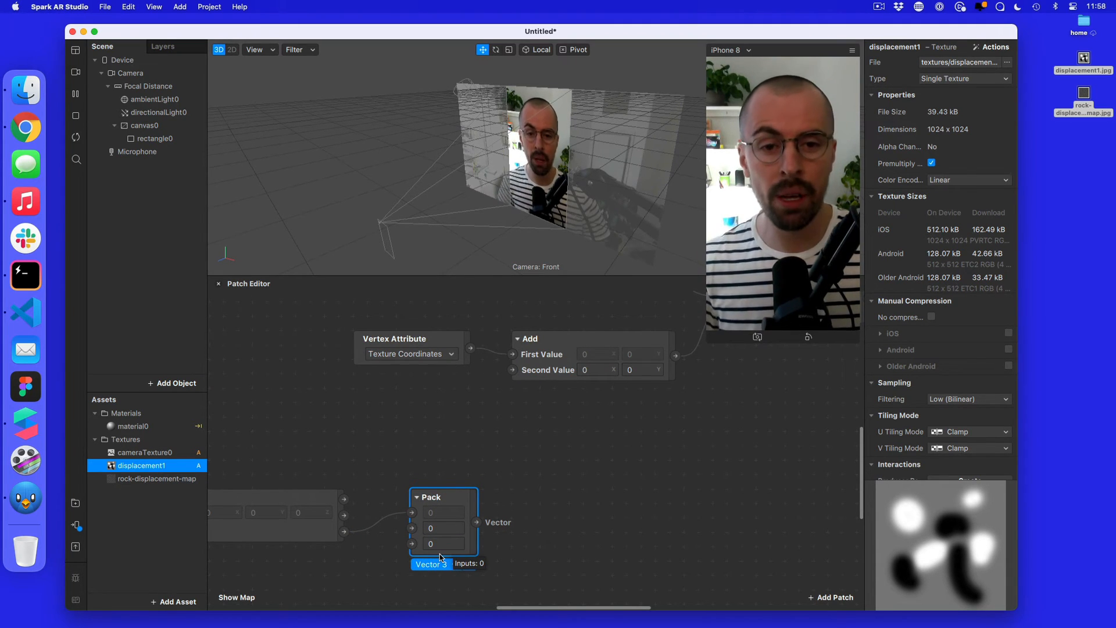
Change the Pack patch's type to Vector 2 and connect its output to the Add patch's Second Value.
{"action": "left_click", "coordinate": [446, 566]}
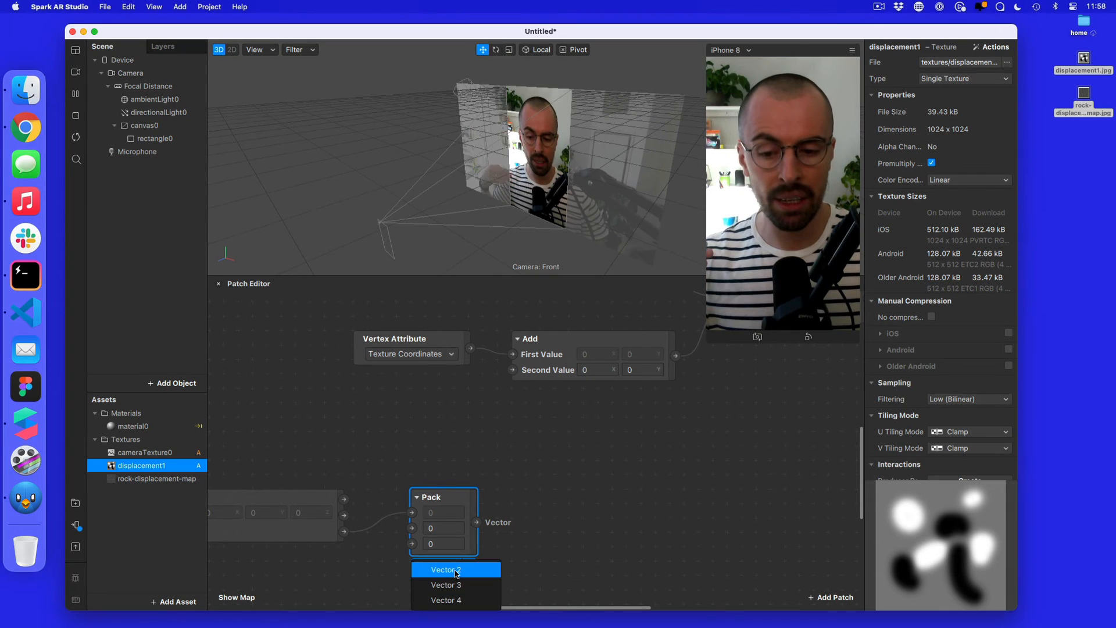
{"action": "left_click", "coordinate": [443, 580]}
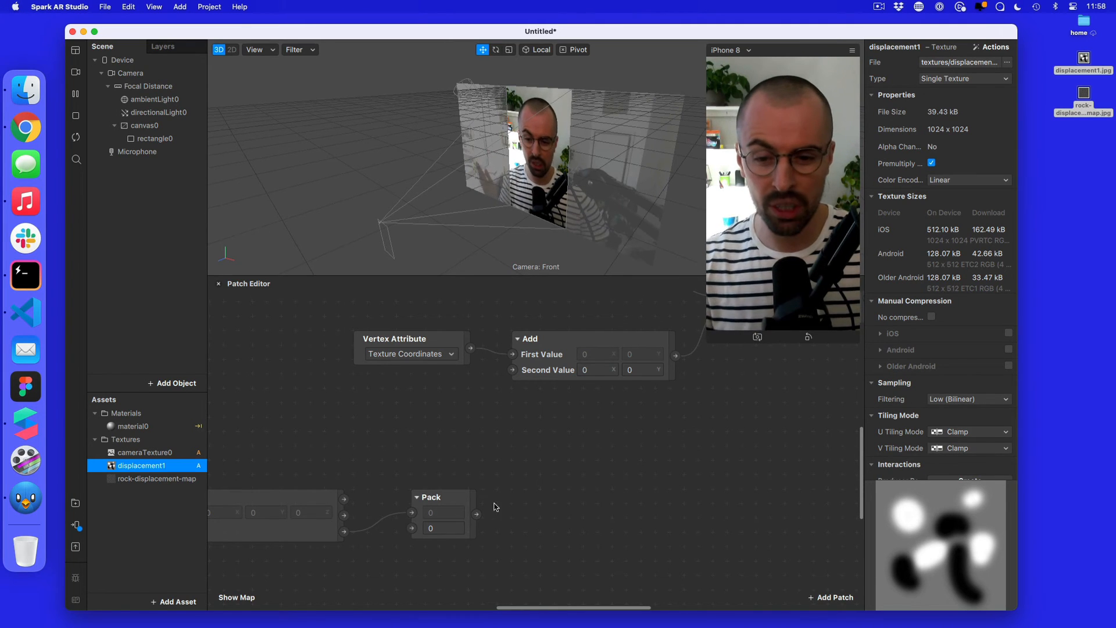
{"action": "left_click_drag", "start_coordinate": [476, 514], "coordinate": [513, 370]}
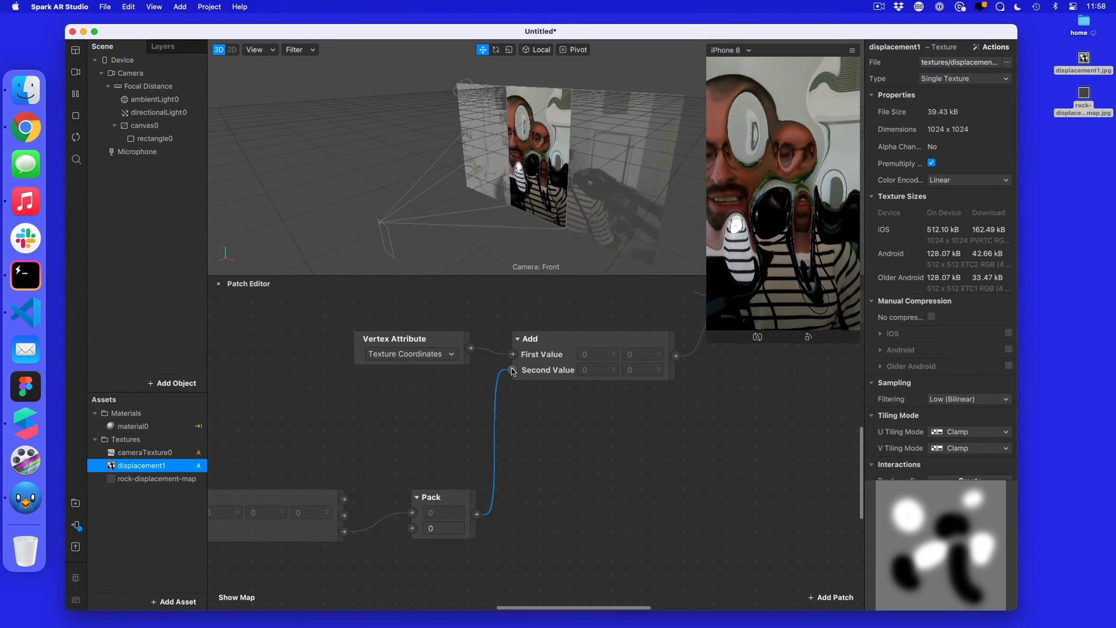
Make room before the Pack patch and add a Subtract patch on Unpack's Z output with a Second Value of 0.5.
{"action": "scroll", "coordinate": [611, 369], "scroll_direction": "left", "scroll_amount": 5}
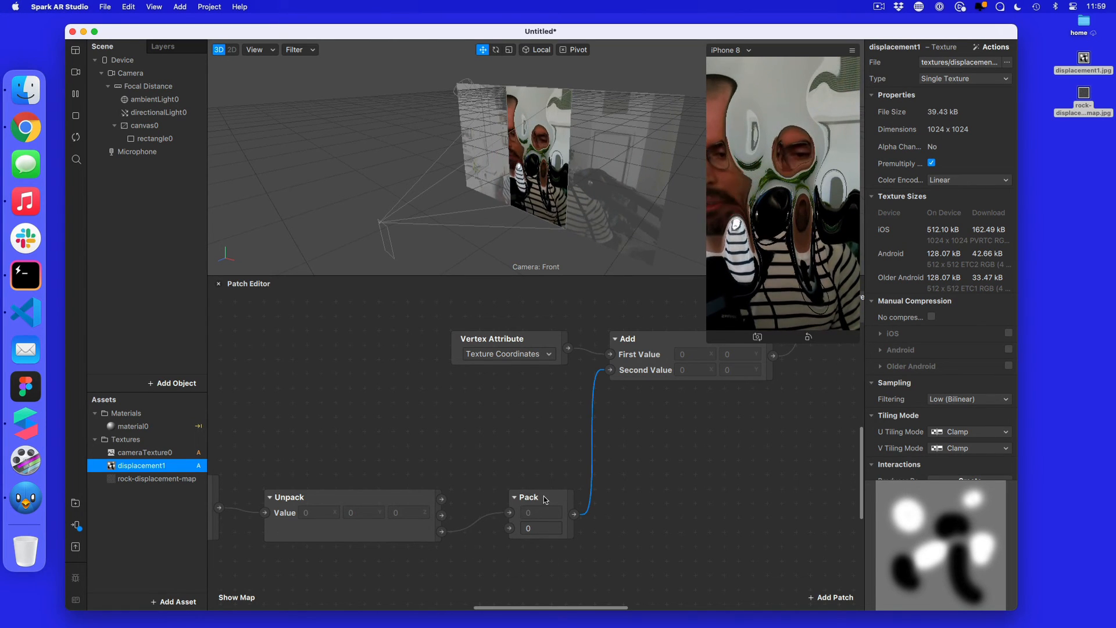
{"action": "left_click_drag", "start_coordinate": [557, 497], "coordinate": [614, 498]}
{"action": "left_click_drag", "start_coordinate": [442, 531], "coordinate": [472, 548]}
{"action": "type", "text": "sub"}
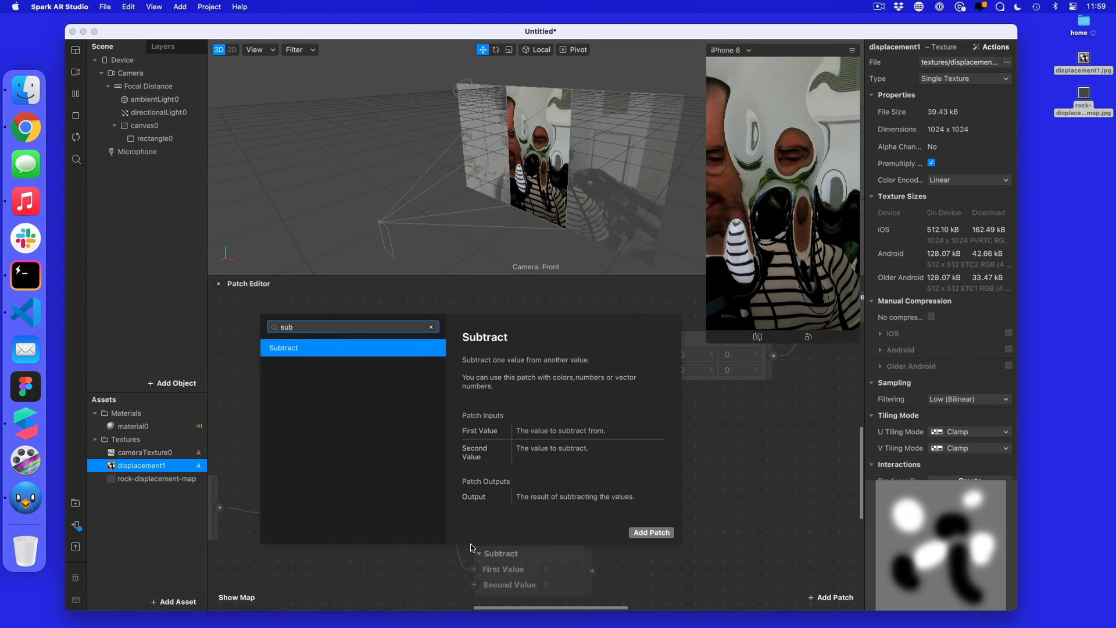
{"action": "key", "text": "Return"}
{"action": "left_click", "coordinate": [548, 582]}
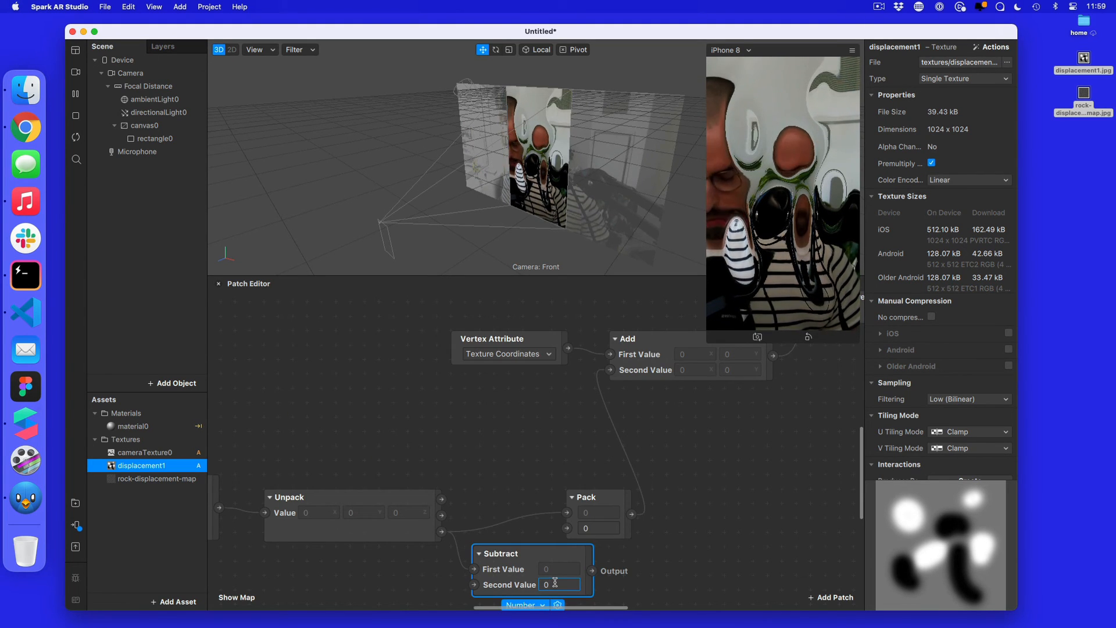
{"action": "type", "text": ".5"}
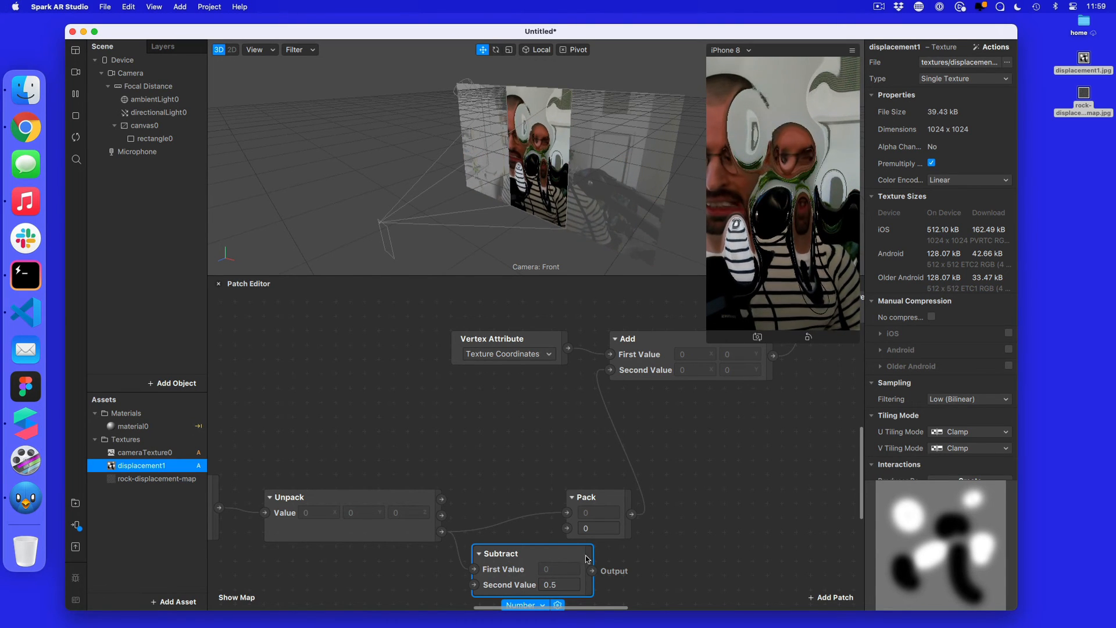
Connect the Subtract output to the Pack patch's first input and shift Pack further along the chain.
{"action": "left_click_drag", "start_coordinate": [602, 503], "coordinate": [631, 488]}
{"action": "left_click_drag", "start_coordinate": [592, 570], "coordinate": [596, 498]}
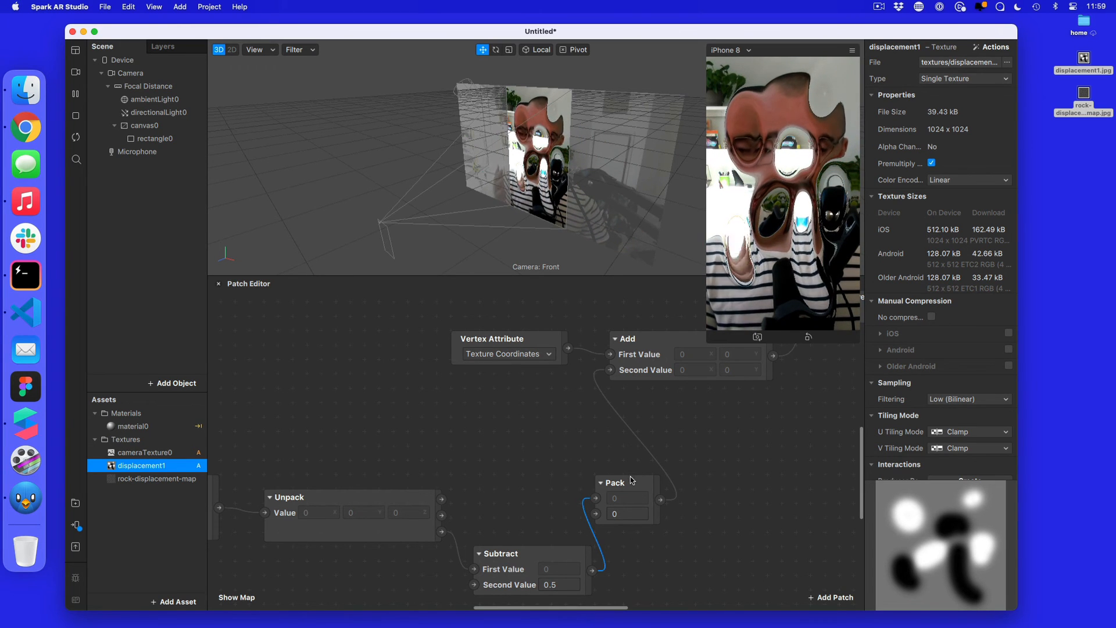
{"action": "left_click", "coordinate": [629, 497]}
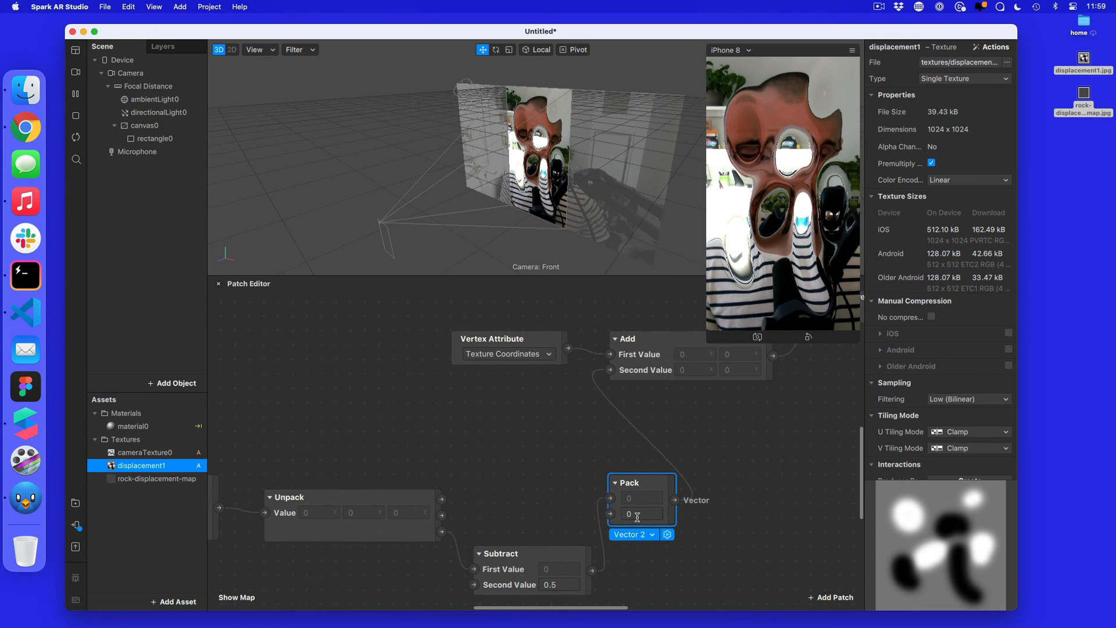
Line up Subtract beside Unpack, make room before Pack, and add a Multiply patch fed by the Subtract output.
{"action": "scroll", "coordinate": [603, 376], "scroll_direction": "up", "scroll_amount": 5}
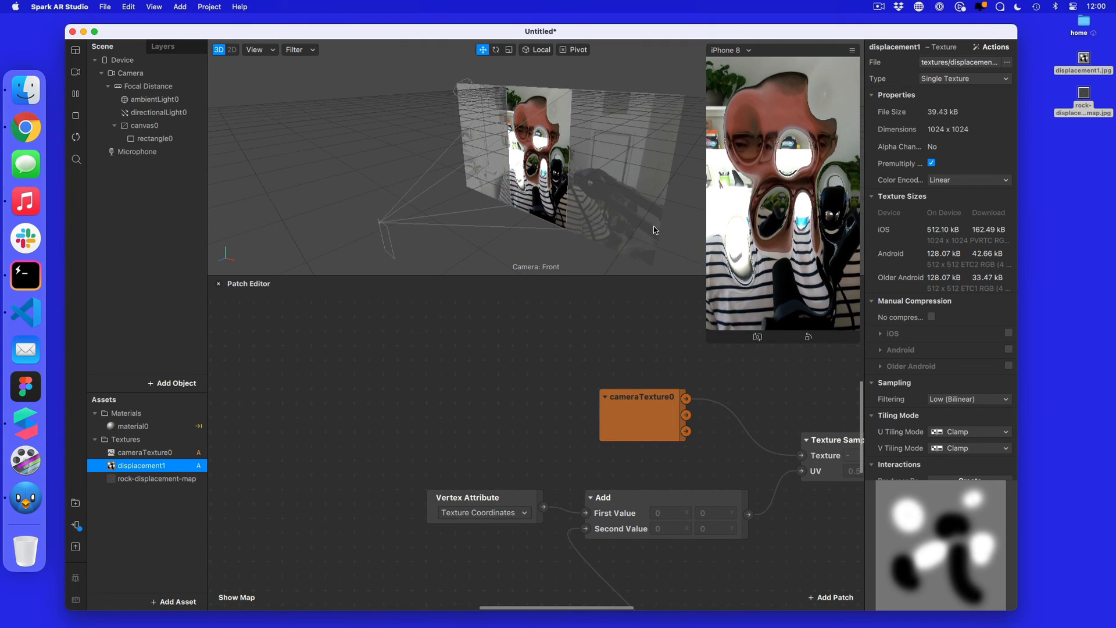
{"action": "scroll", "coordinate": [579, 576], "scroll_direction": "down", "scroll_amount": 5}
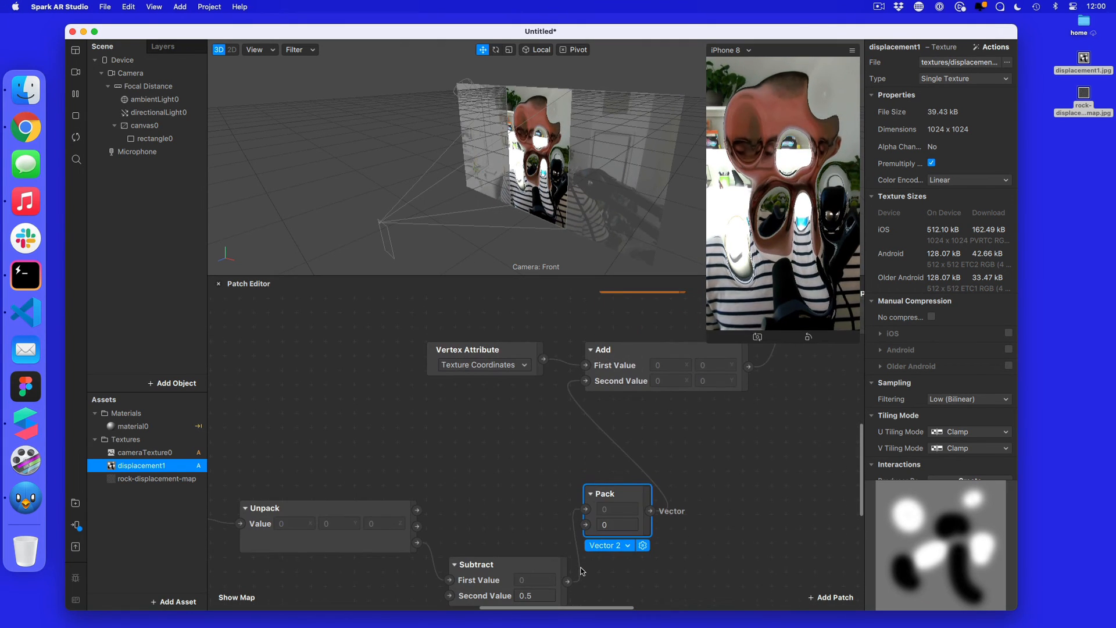
{"action": "left_click_drag", "start_coordinate": [514, 565], "coordinate": [506, 508]}
{"action": "left_click_drag", "start_coordinate": [608, 494], "coordinate": [693, 493]}
{"action": "left_click_drag", "start_coordinate": [560, 525], "coordinate": [584, 557]}
{"action": "type", "text": "mul"}
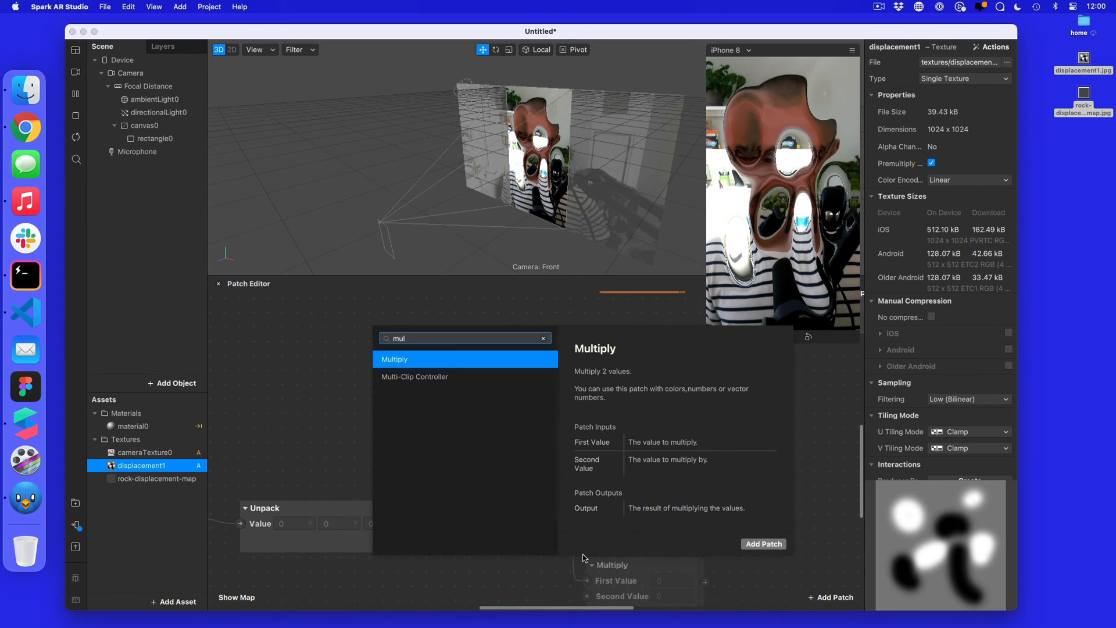
{"action": "key", "text": "Return"}
Connect the Multiply output to the Pack patch's first input and place Multiply between Subtract and Pack.
{"action": "scroll", "coordinate": [663, 529], "scroll_direction": "down", "scroll_amount": 1}
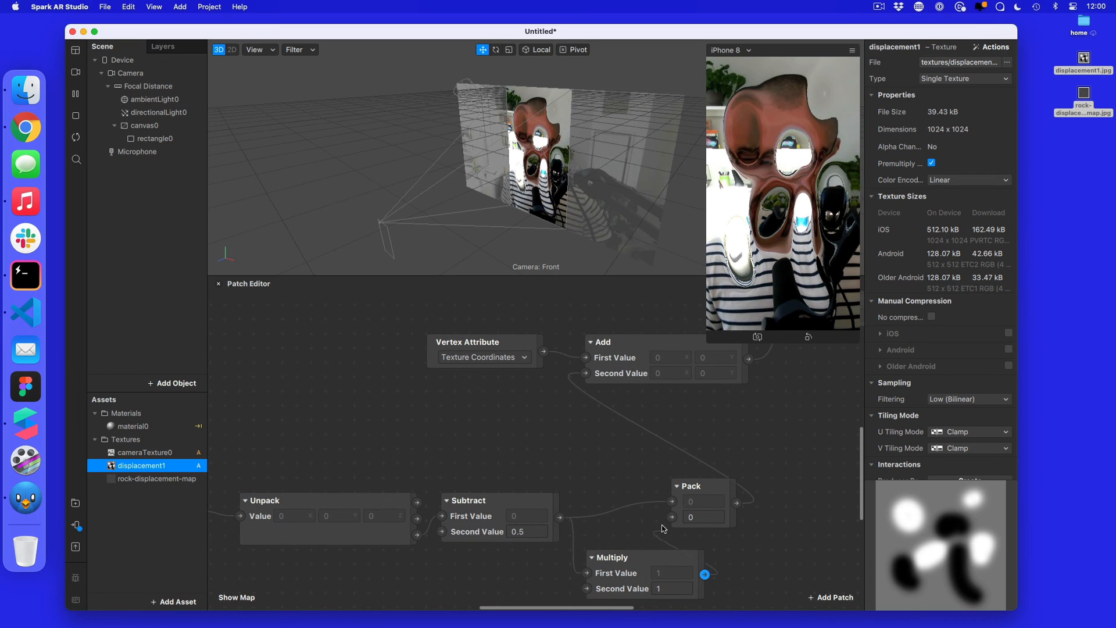
{"action": "left_click_drag", "start_coordinate": [664, 529], "coordinate": [759, 489]}
{"action": "left_click", "coordinate": [653, 557]}
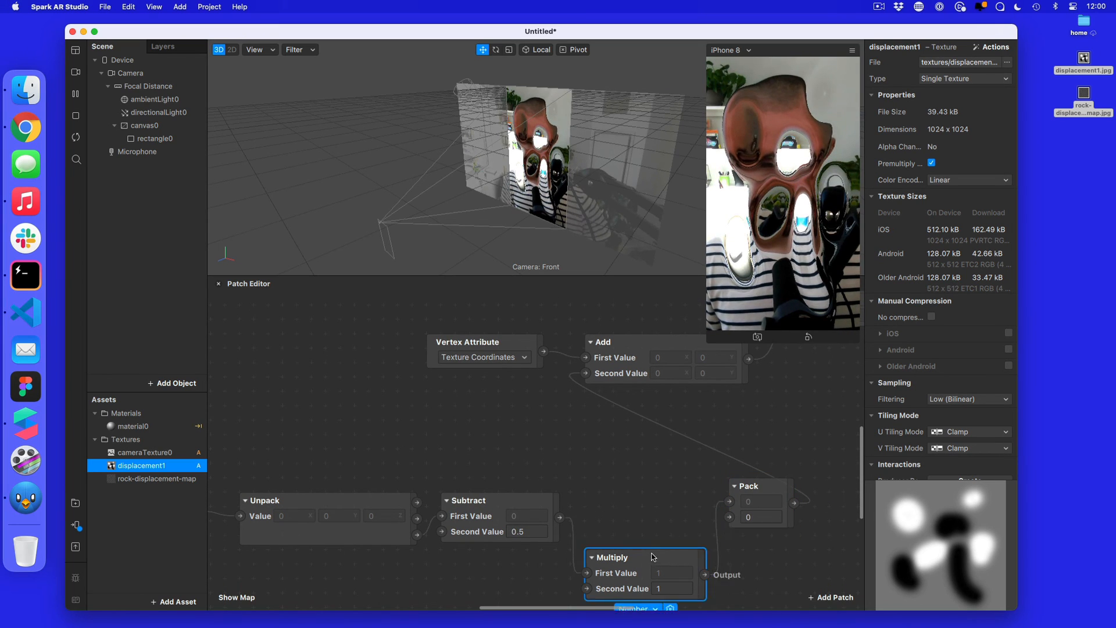
{"action": "left_click_drag", "start_coordinate": [654, 557], "coordinate": [653, 501]}
Try a Second Value of 0.5 on the Multiply patch.
{"action": "left_click", "coordinate": [673, 531]}
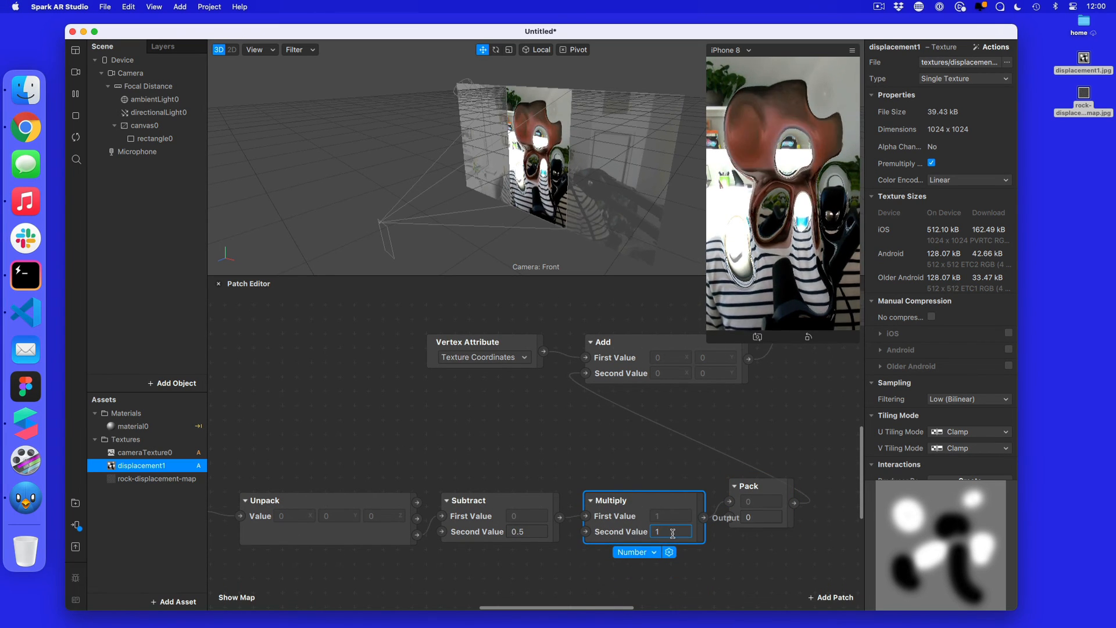
{"action": "type", "text": "0.5"}
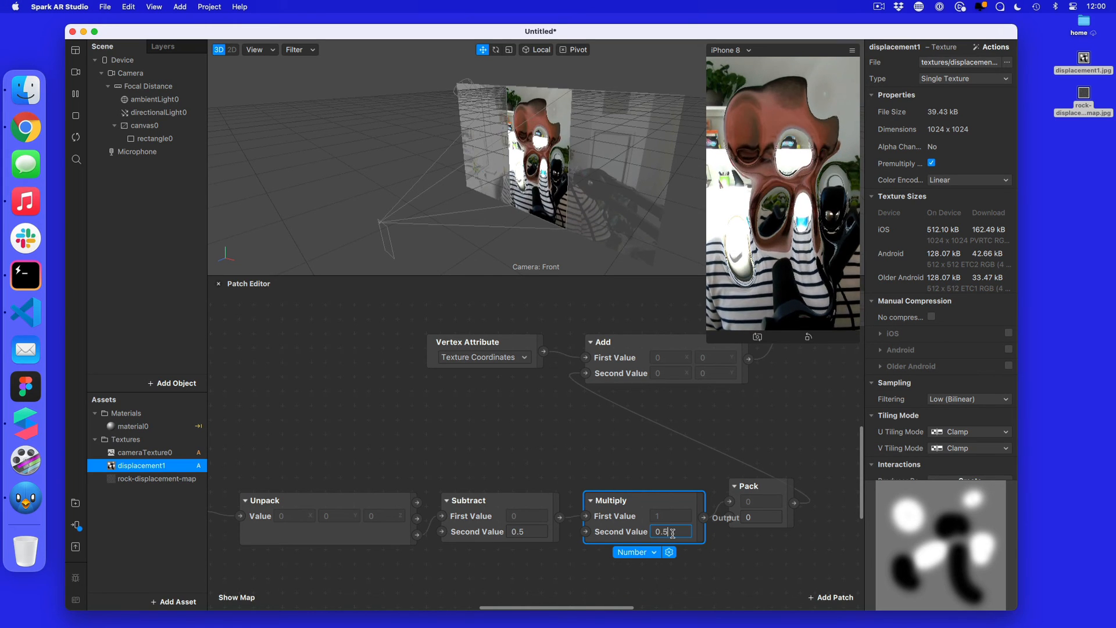
{"action": "key", "text": "Return"}
Set the Multiply patch's Second Value to 0.2 to weaken the displacement.
{"action": "left_click", "coordinate": [672, 533]}
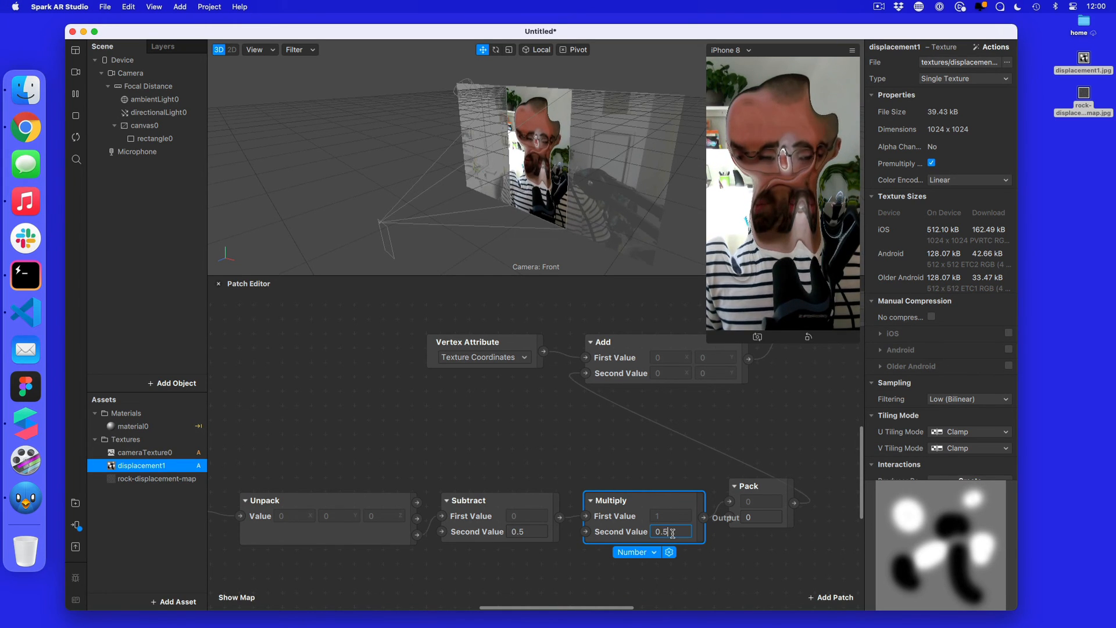
{"action": "type", "text": "0.2"}
{"action": "key", "text": "Return"}
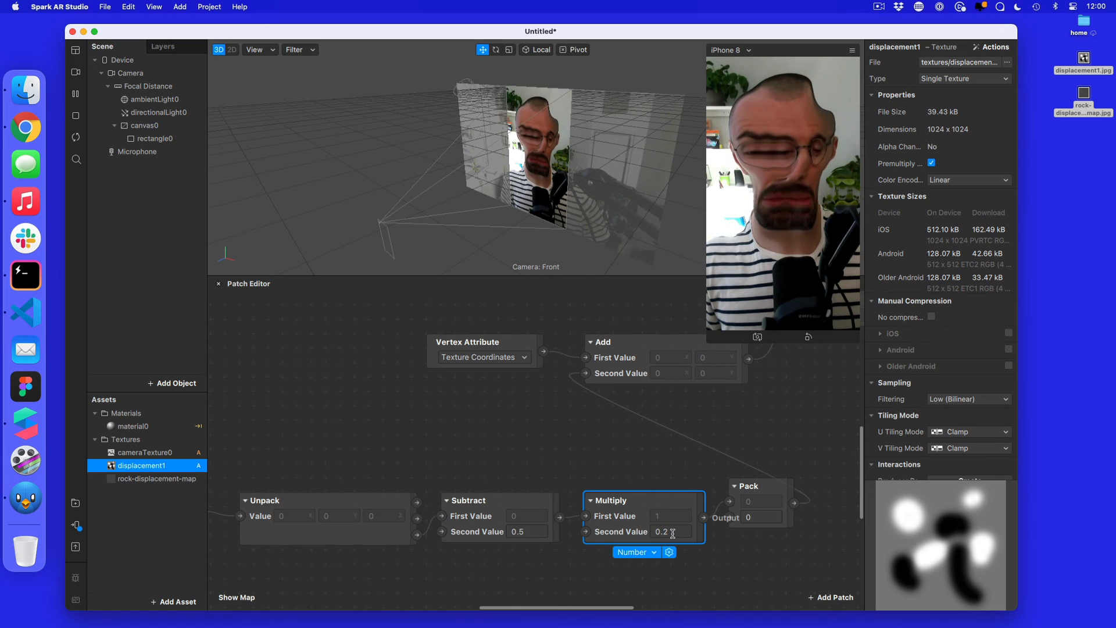
Compare the effect with the Multiply patch's Second Value at 0, and restore it to 0.2.
{"action": "left_click", "coordinate": [672, 533]}
{"action": "key", "text": "BackSpace"}
{"action": "key", "text": "BackSpace"}
{"action": "key", "text": "Return"}
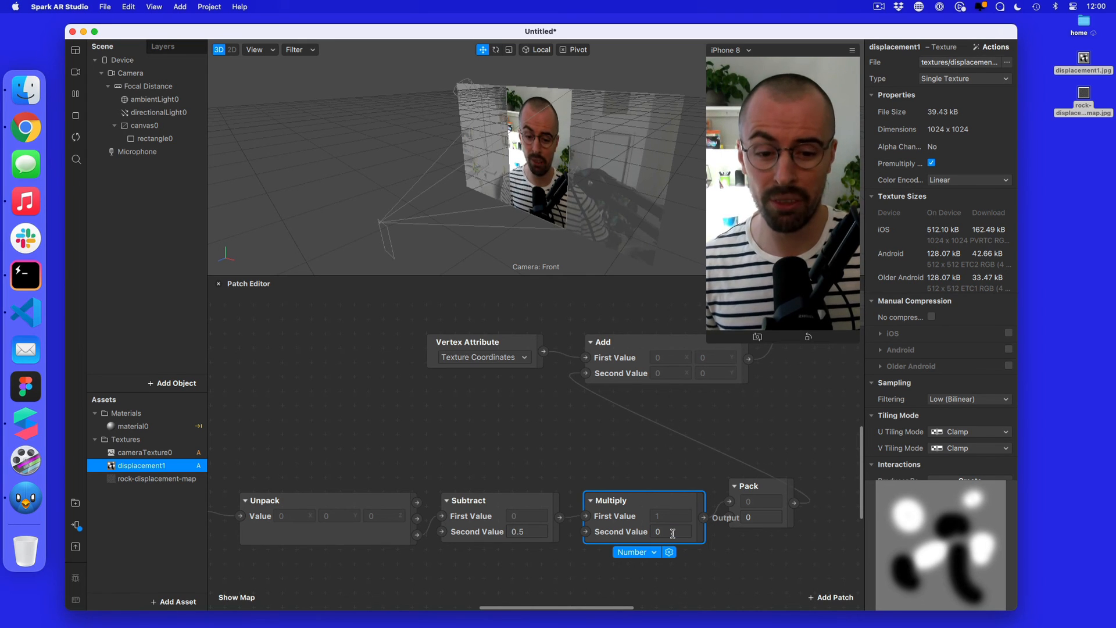
{"action": "left_click", "coordinate": [673, 534]}
{"action": "type", "text": ".2"}
{"action": "key", "text": "Return"}
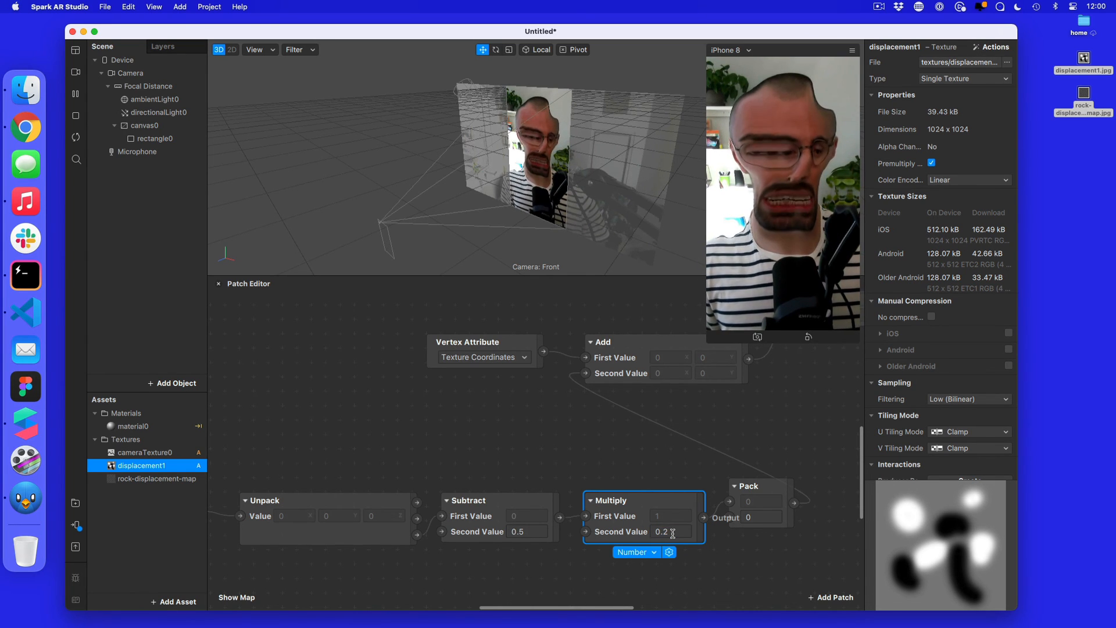
Set the Multiply patch's Second Value to 0.5 to strengthen the displacement.
{"action": "left_click", "coordinate": [673, 534]}
{"action": "key", "text": "BackSpace"}
{"action": "type", "text": "5"}
{"action": "key", "text": "Return"}
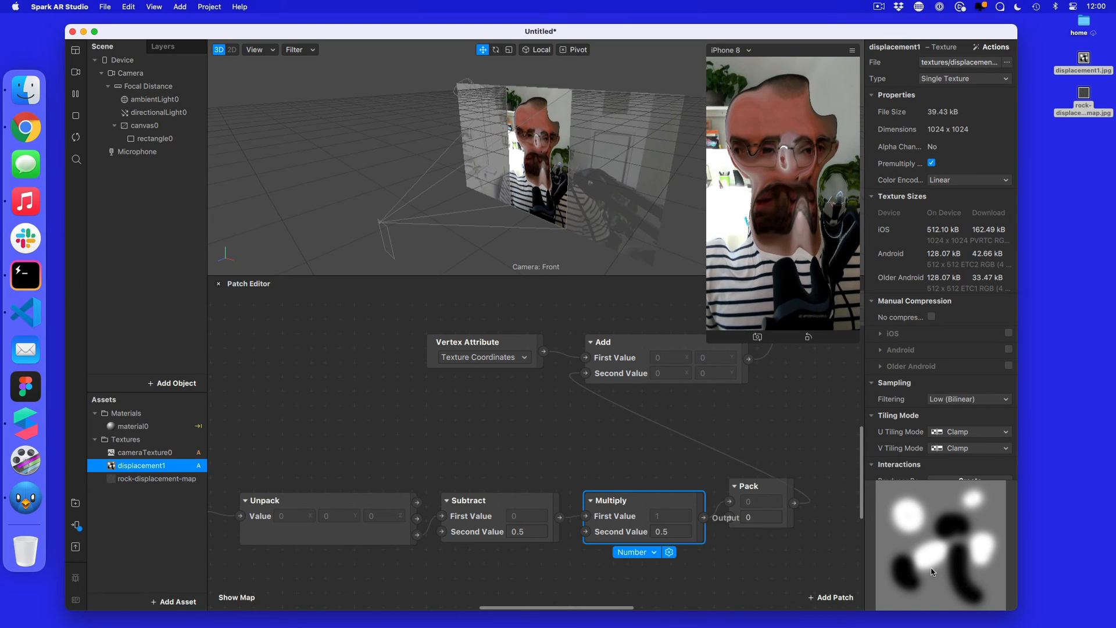
Review the patch graph from the displacement1 sampling chain through Multiply and Pack to the cameraTexture0 sampler.
{"action": "scroll", "coordinate": [565, 525], "scroll_direction": "left", "scroll_amount": 10}
{"action": "scroll", "coordinate": [565, 525], "scroll_direction": "left", "scroll_amount": 3}
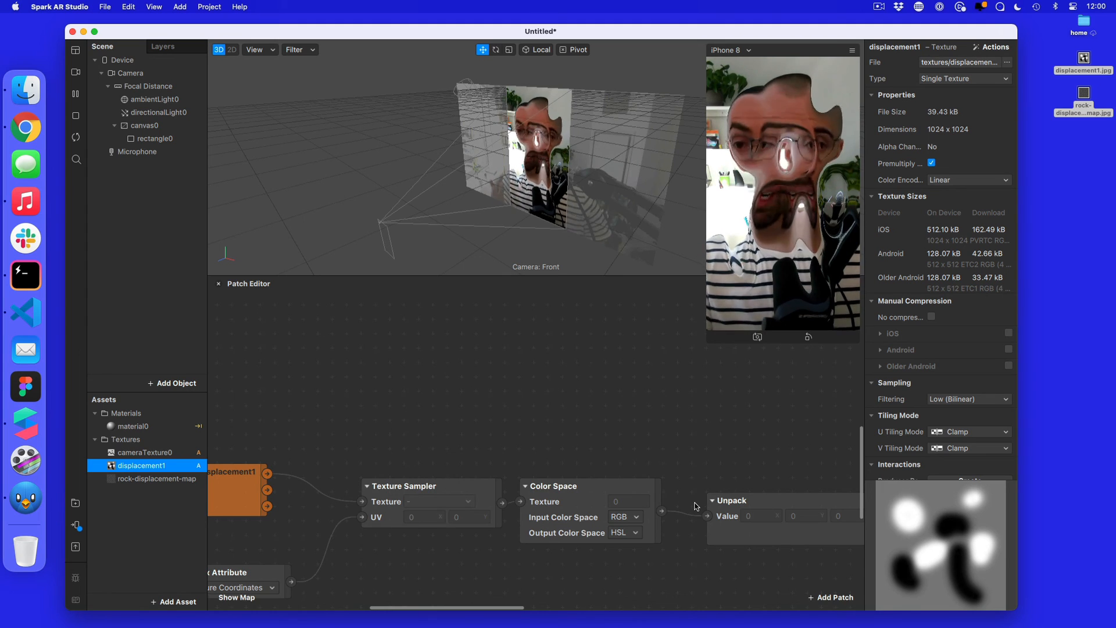
{"action": "scroll", "coordinate": [696, 507], "scroll_direction": "right", "scroll_amount": 10}
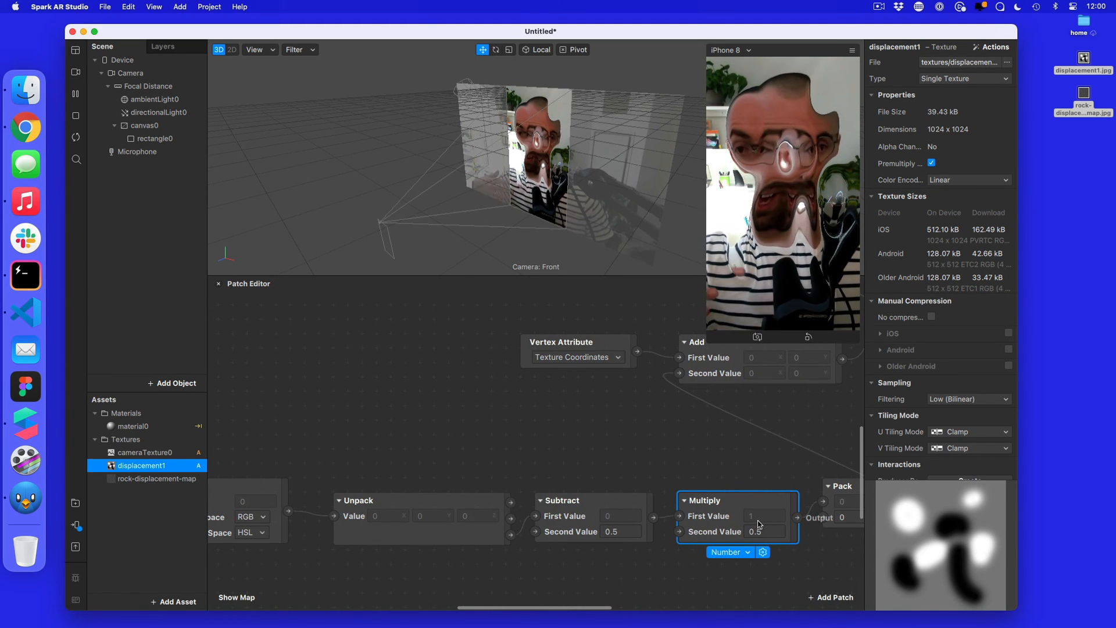
{"action": "scroll", "coordinate": [759, 521], "scroll_direction": "right", "scroll_amount": 3}
{"action": "scroll", "coordinate": [746, 507], "scroll_direction": "up", "scroll_amount": 5}
{"action": "scroll", "coordinate": [746, 507], "scroll_direction": "right", "scroll_amount": 2}
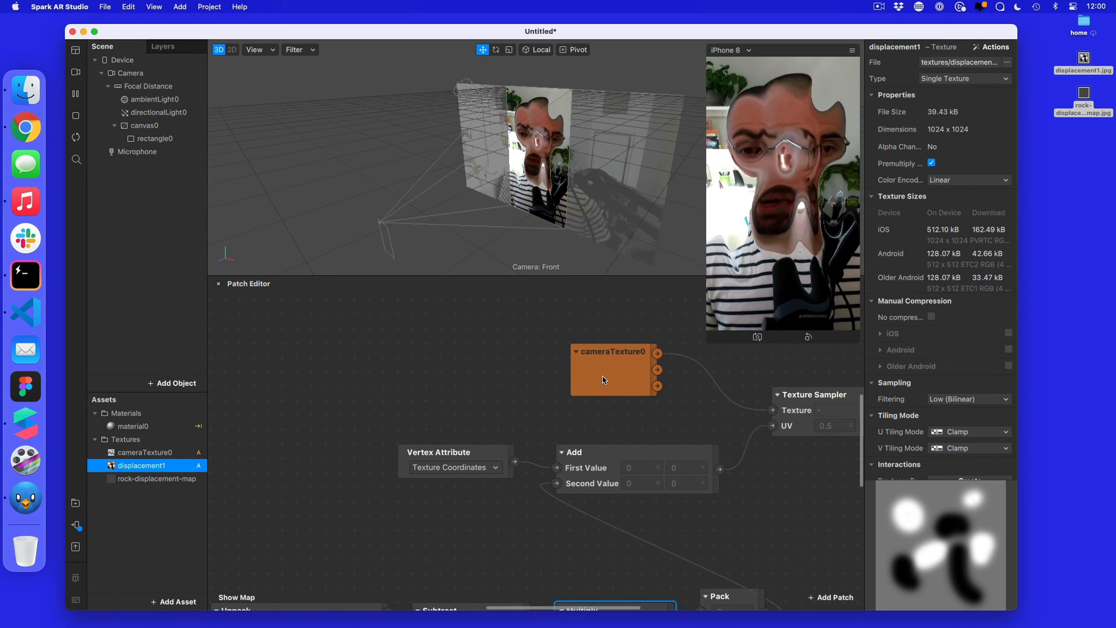
{"action": "scroll", "coordinate": [603, 378], "scroll_direction": "up", "scroll_amount": 4}
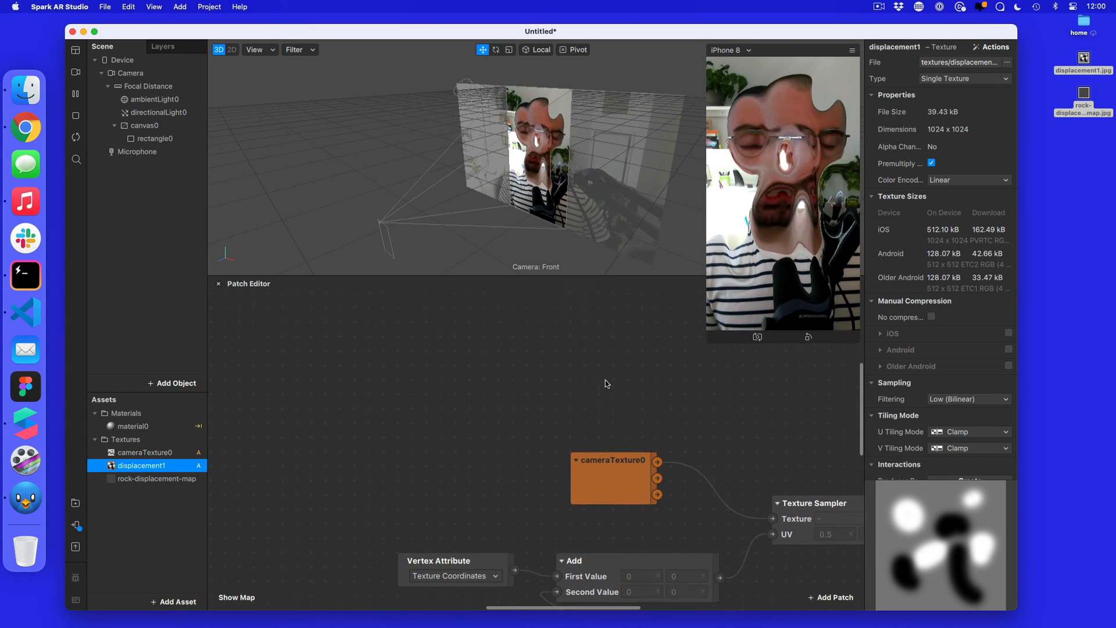
{"action": "scroll", "coordinate": [605, 379], "scroll_direction": "down", "scroll_amount": 4}
{"action": "scroll", "coordinate": [606, 379], "scroll_direction": "down", "scroll_amount": 4}
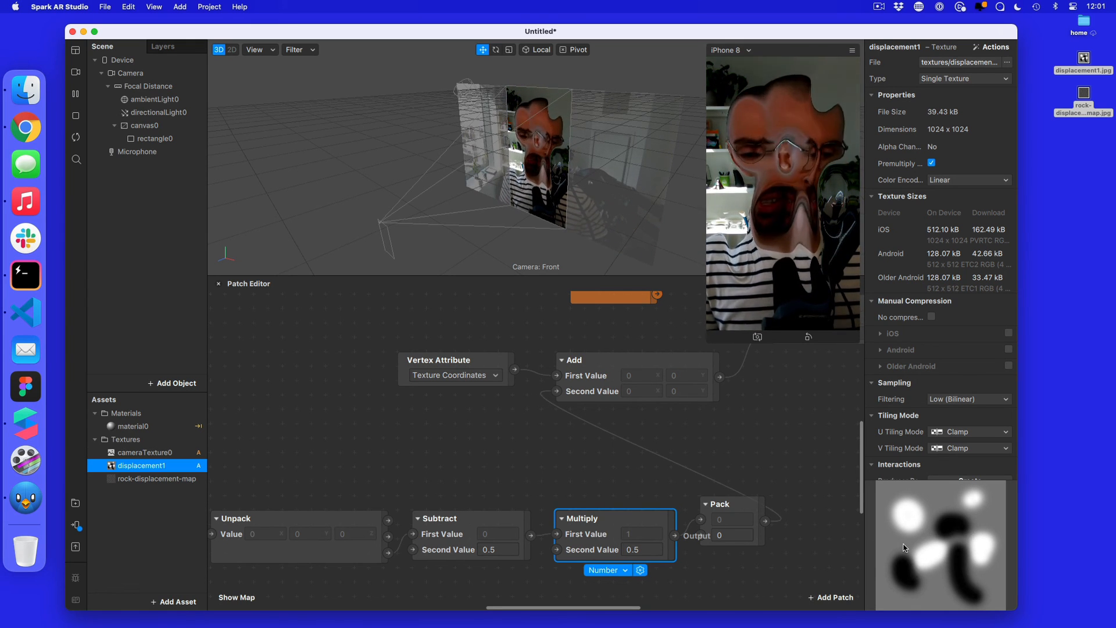
Add the rock-displacement-map texture as a patch and connect its RGBA output to the Texture Sampler's Texture input in place of displacement1.
{"action": "scroll", "coordinate": [401, 444], "scroll_direction": "left", "scroll_amount": 7}
{"action": "scroll", "coordinate": [402, 445], "scroll_direction": "down", "scroll_amount": 2}
{"action": "scroll", "coordinate": [401, 444], "scroll_direction": "up", "scroll_amount": 1}
{"action": "scroll", "coordinate": [401, 445], "scroll_direction": "left", "scroll_amount": 2}
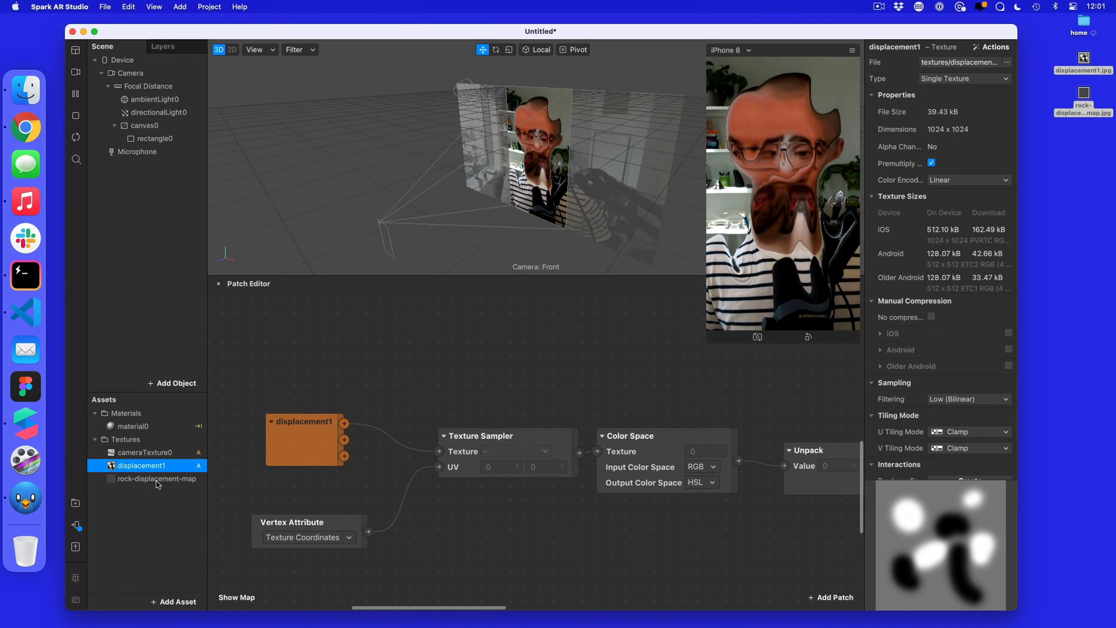
{"action": "left_click_drag", "start_coordinate": [159, 483], "coordinate": [298, 378]}
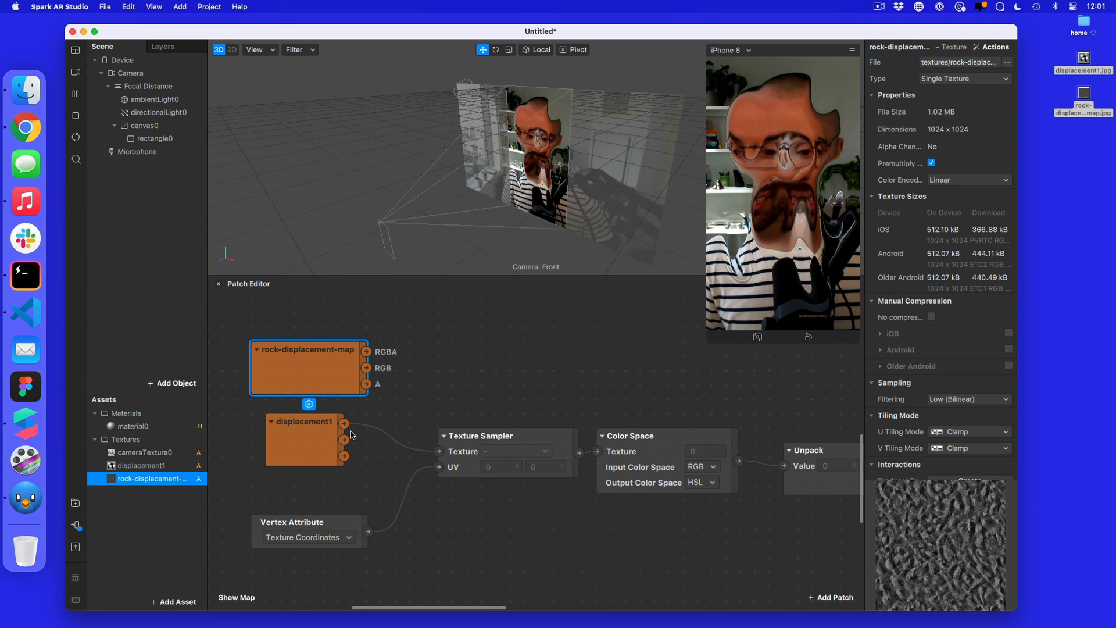
{"action": "left_click_drag", "start_coordinate": [366, 351], "coordinate": [437, 452]}
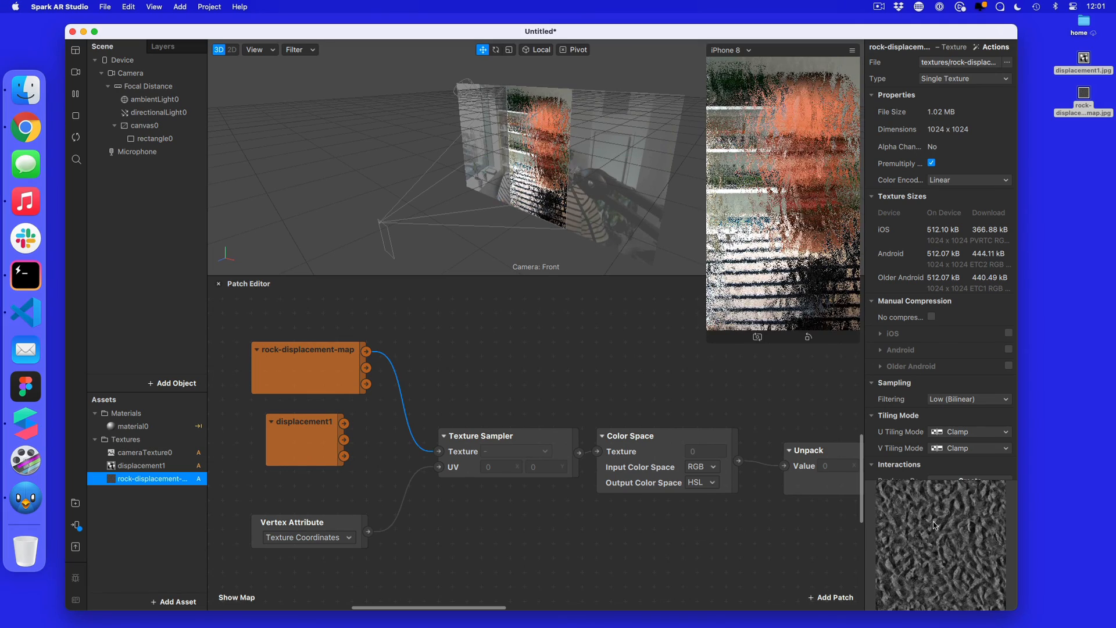
Compare the two displacement textures, switching the Texture Sampler's Texture input to displacement1 and back to rock-displacement-map.
{"action": "left_click", "coordinate": [142, 466]}
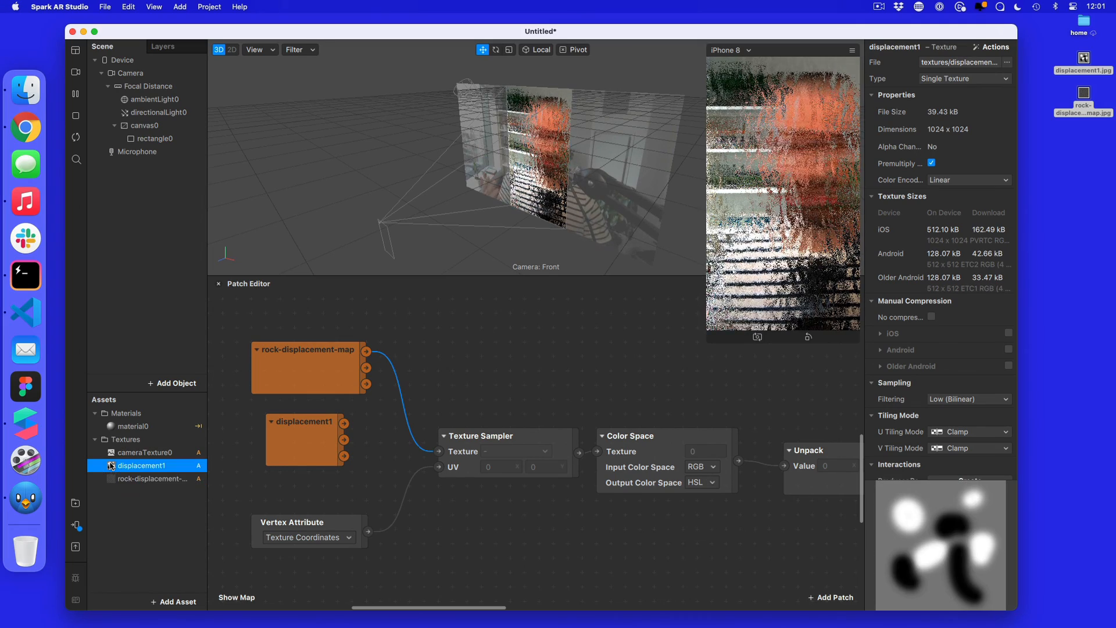
{"action": "left_click", "coordinate": [130, 479]}
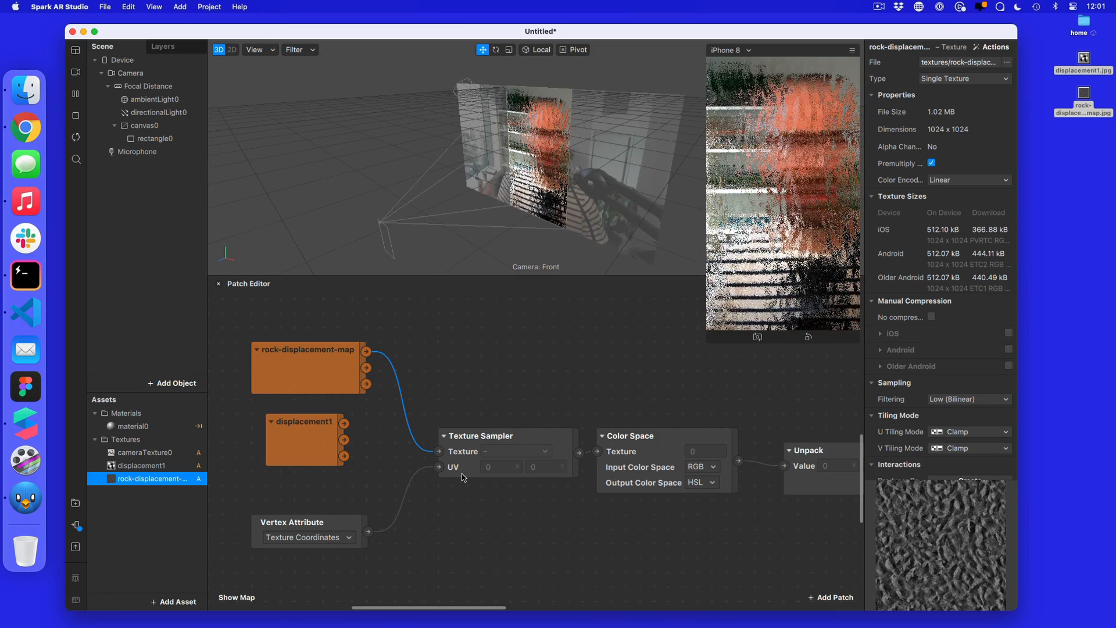
{"action": "scroll", "coordinate": [477, 472], "scroll_direction": "right", "scroll_amount": 4}
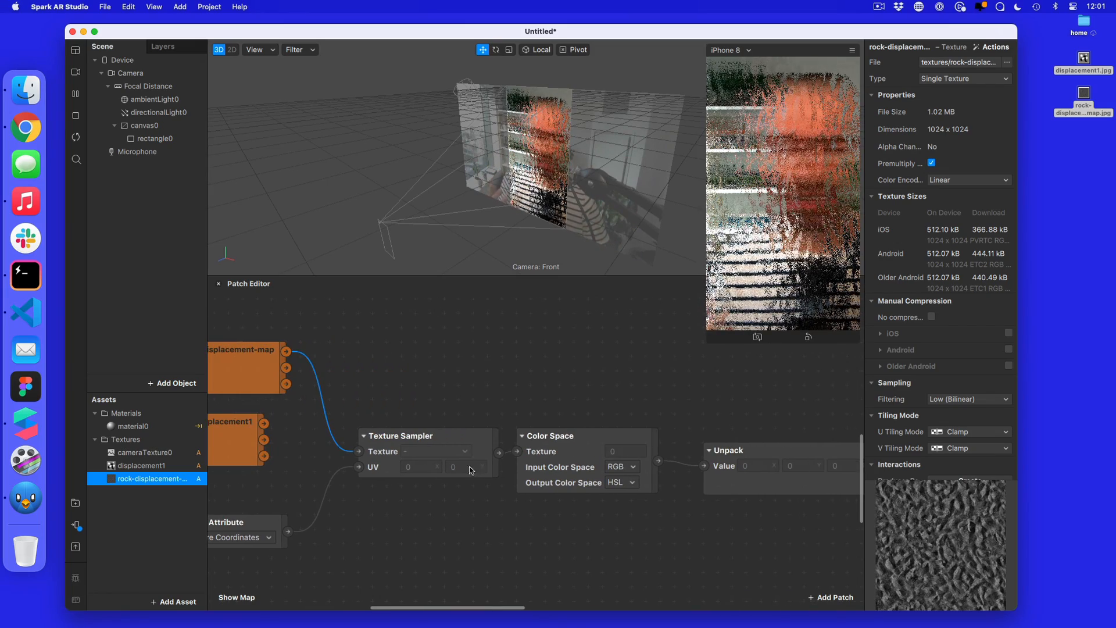
{"action": "left_click_drag", "start_coordinate": [263, 424], "coordinate": [359, 452]}
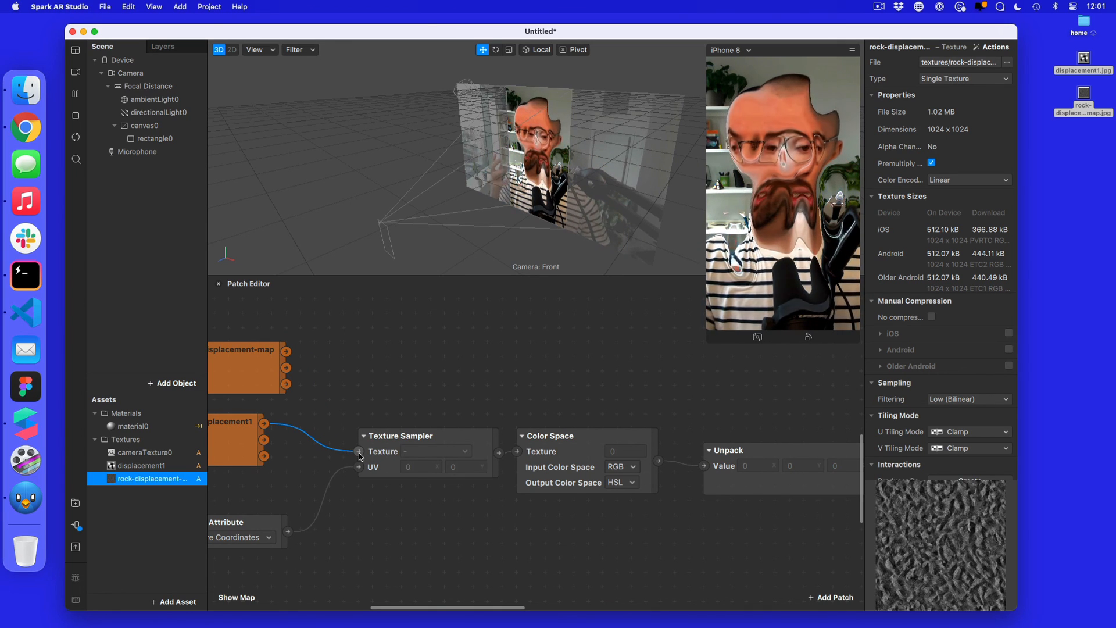
{"action": "left_click_drag", "start_coordinate": [286, 352], "coordinate": [359, 467]}
Set the Multiply patch's Second Value to 0.25 to weaken the rock map's displacement.
{"action": "scroll", "coordinate": [552, 532], "scroll_direction": "right", "scroll_amount": 7}
{"action": "scroll", "coordinate": [552, 532], "scroll_direction": "right", "scroll_amount": 10}
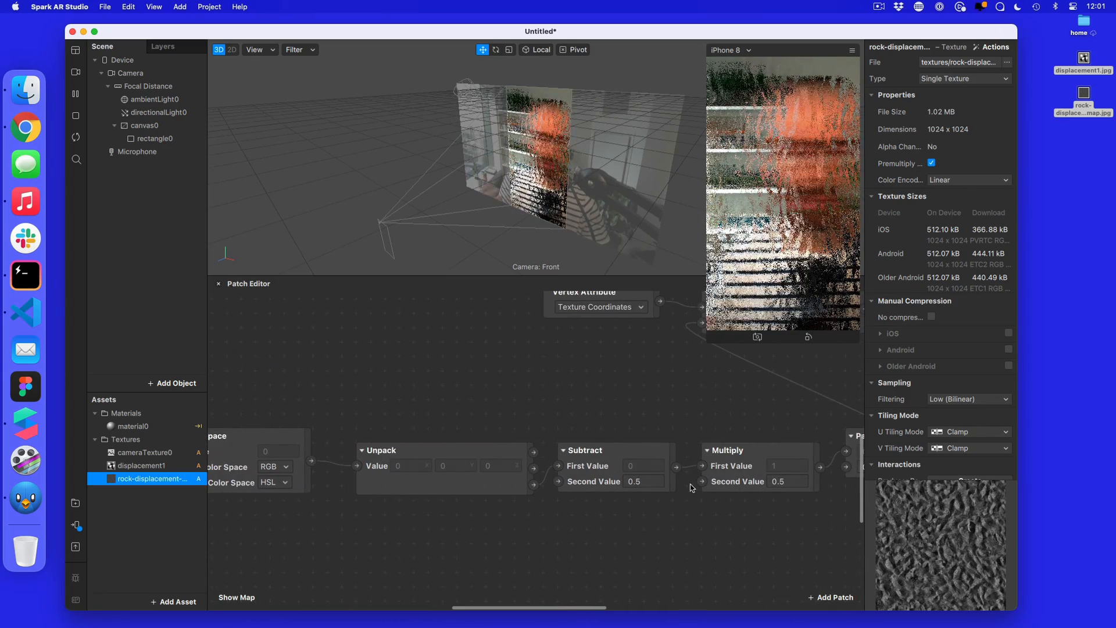
{"action": "left_click", "coordinate": [796, 482]}
{"action": "key", "text": "BackSpace"}
{"action": "type", "text": "25"}
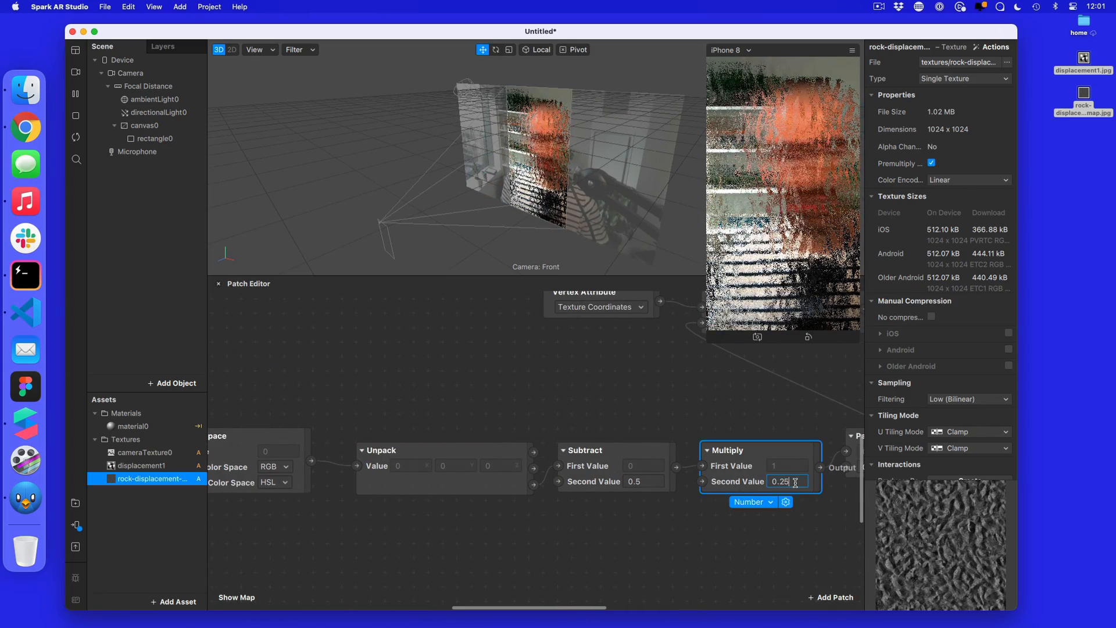
{"action": "key", "text": "Return"}
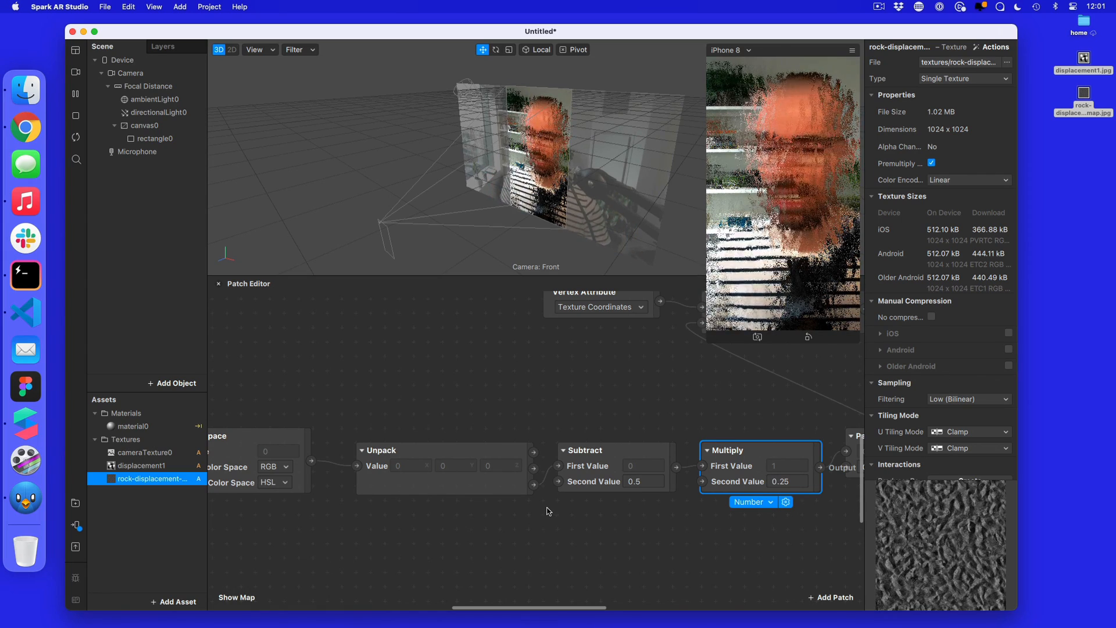
Reconnect the displacement1 patch's RGBA output to the Texture Sampler's Texture input, replacing rock-displacement-map.
{"action": "scroll", "coordinate": [436, 556], "scroll_direction": "left", "scroll_amount": 10}
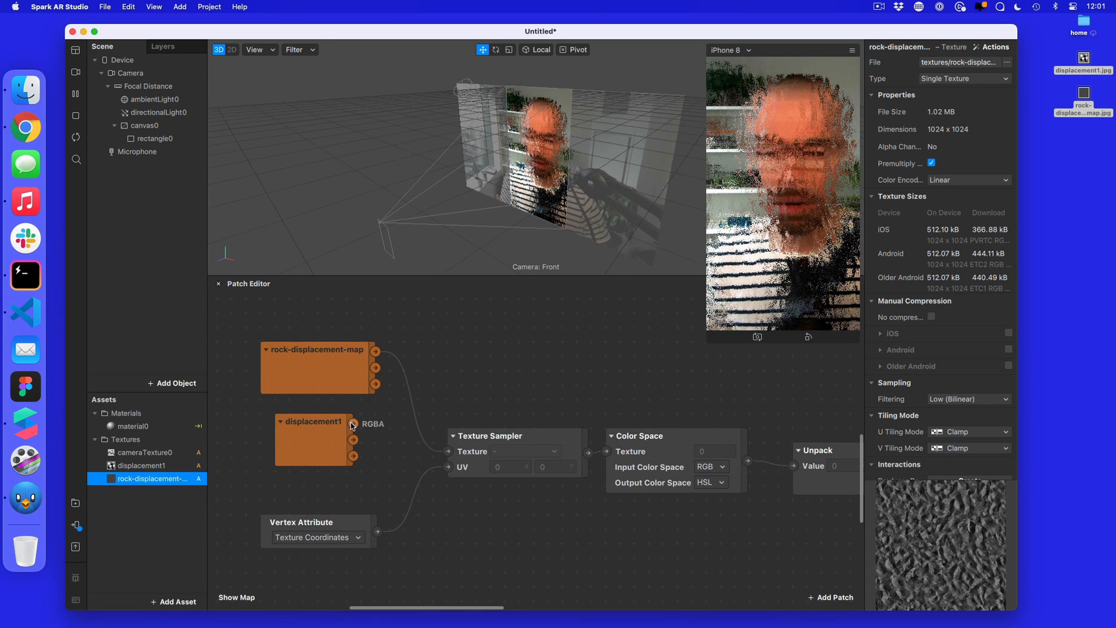
{"action": "left_click_drag", "start_coordinate": [353, 424], "coordinate": [448, 451]}
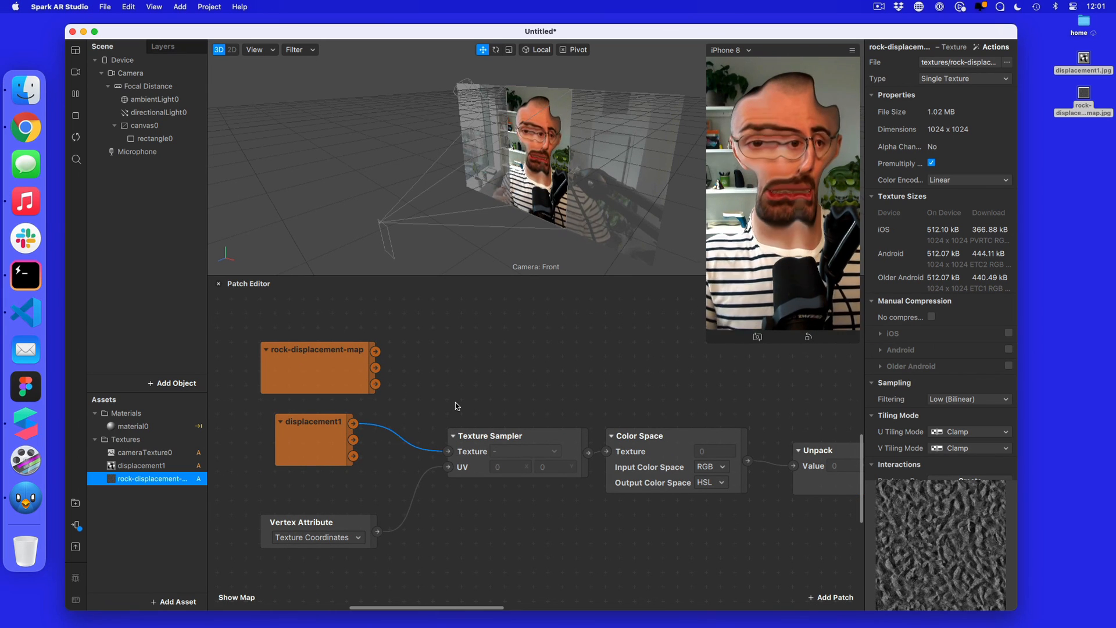
Send the effect to the connected iPhone for preview in Spark AR Player.
{"action": "left_click", "coordinate": [80, 530]}
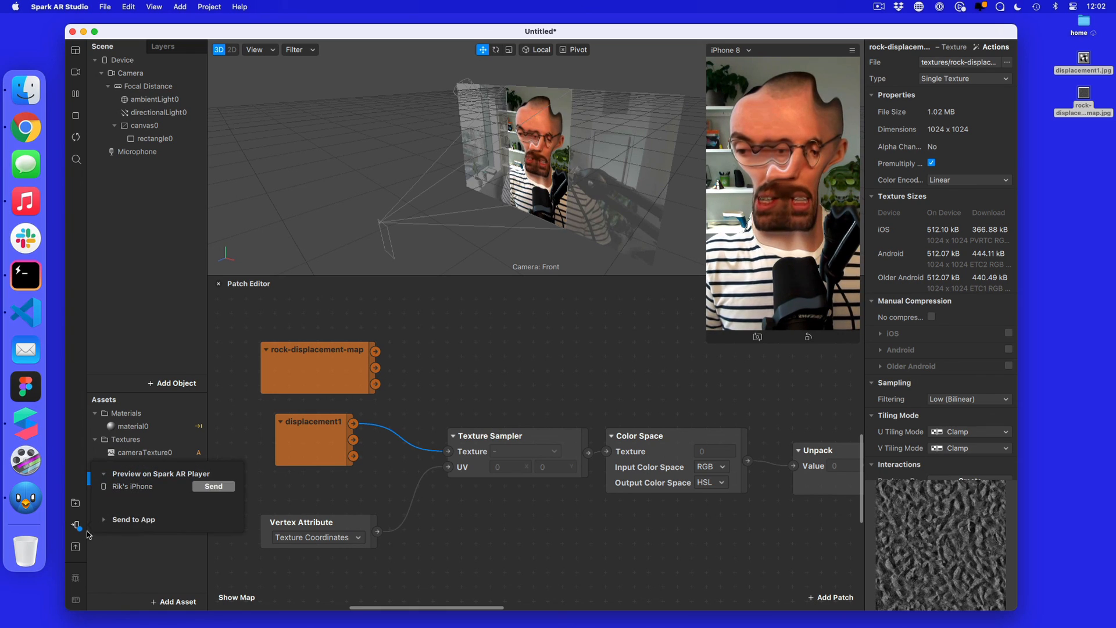
{"action": "left_click", "coordinate": [211, 487]}
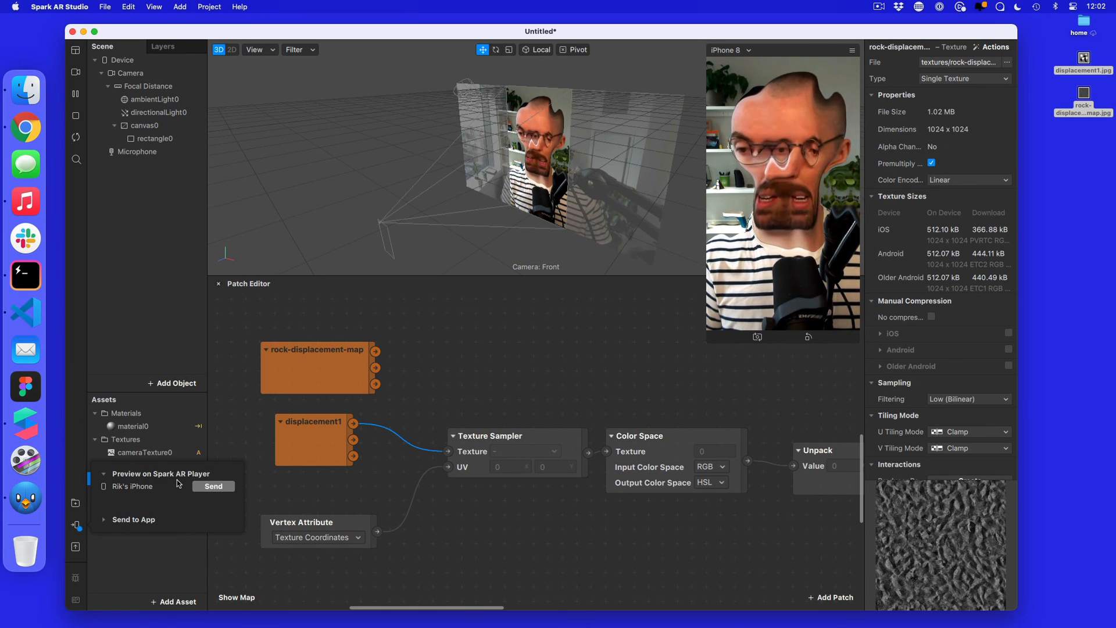